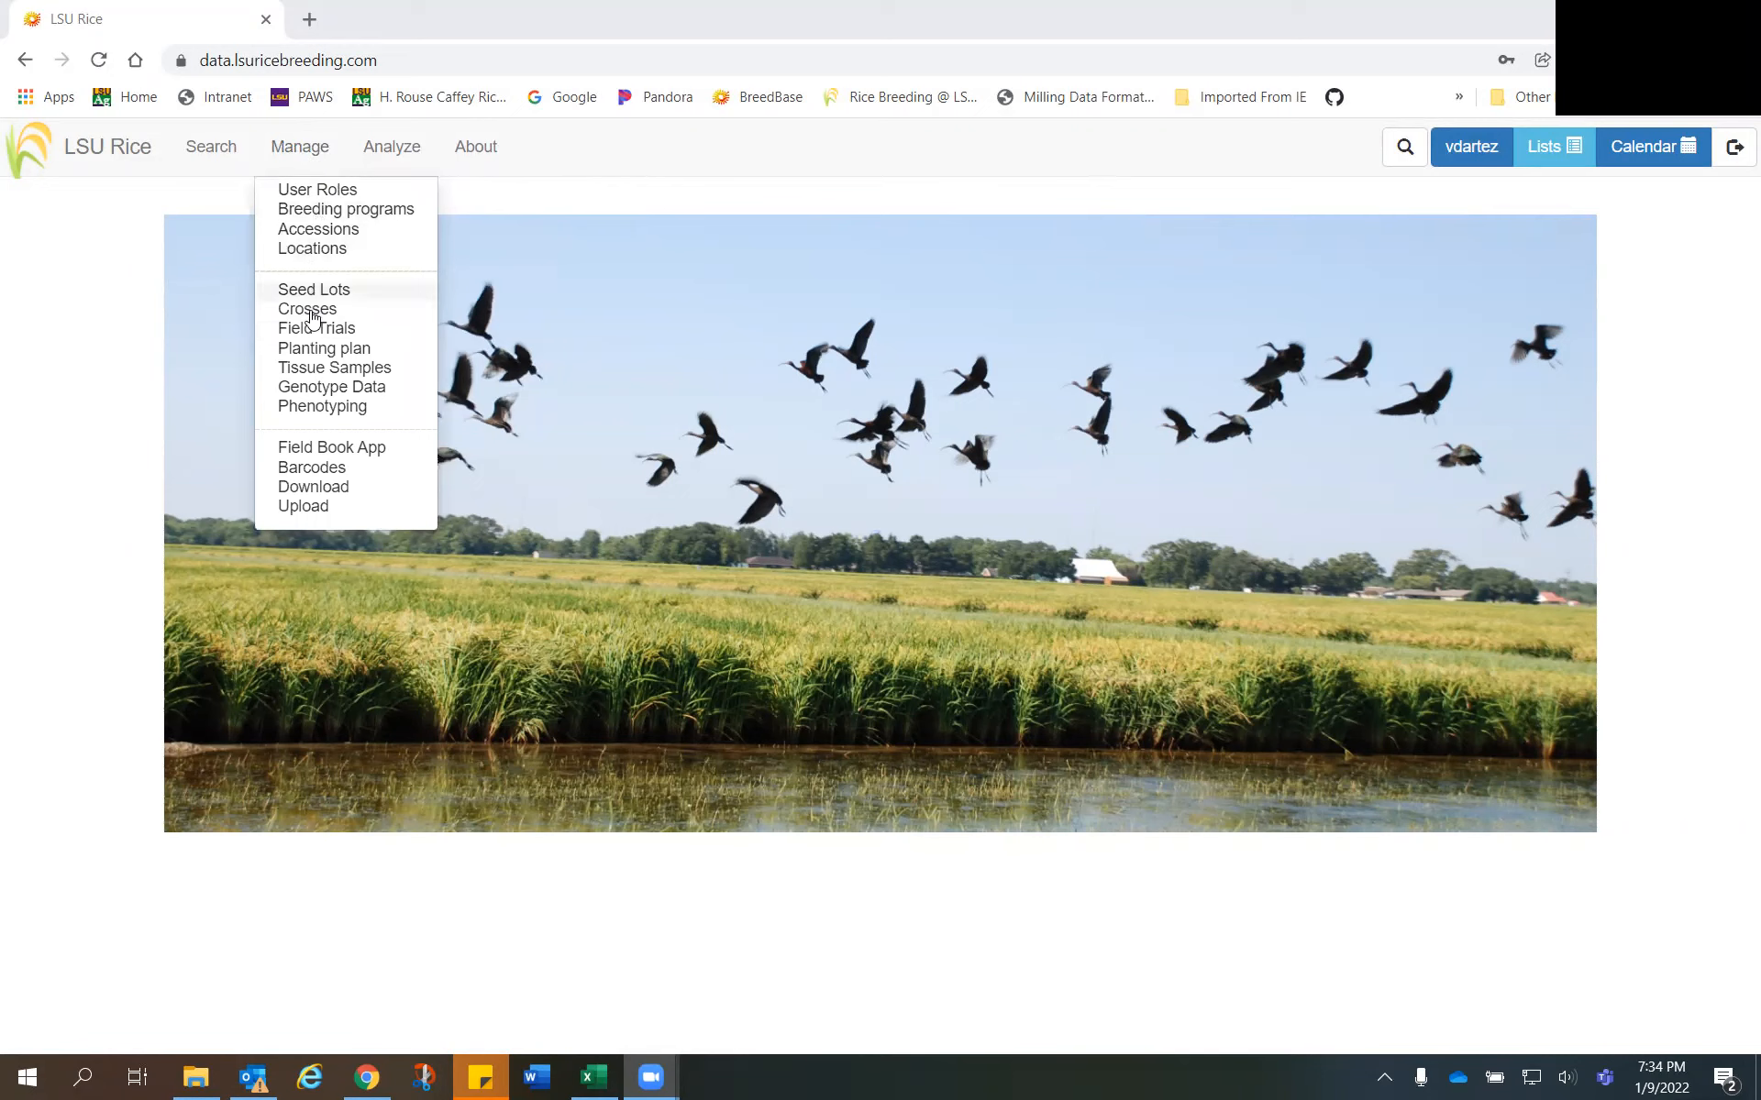
- Open the detail page of field trial 22_PYM-1 in the 22 PYT folder under 2022, 22Trials
left_click(303, 332)
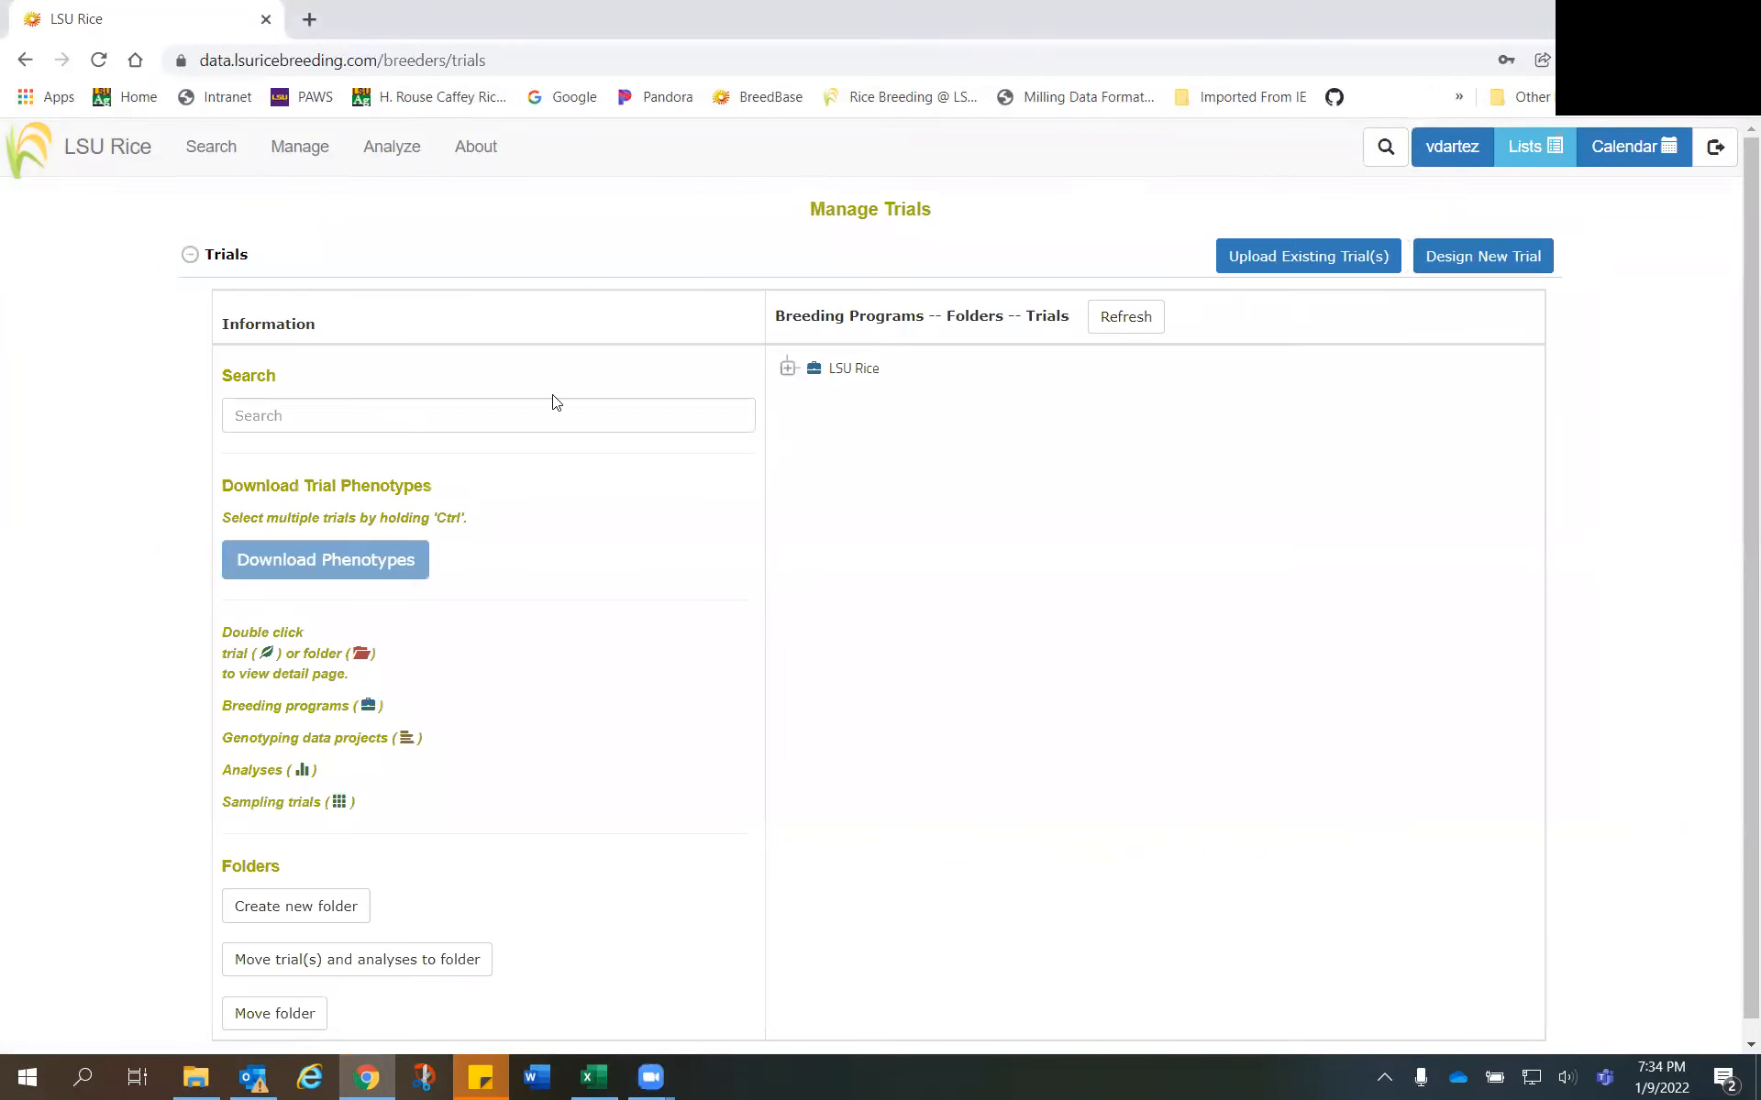
left_click(786, 368)
left_click(813, 572)
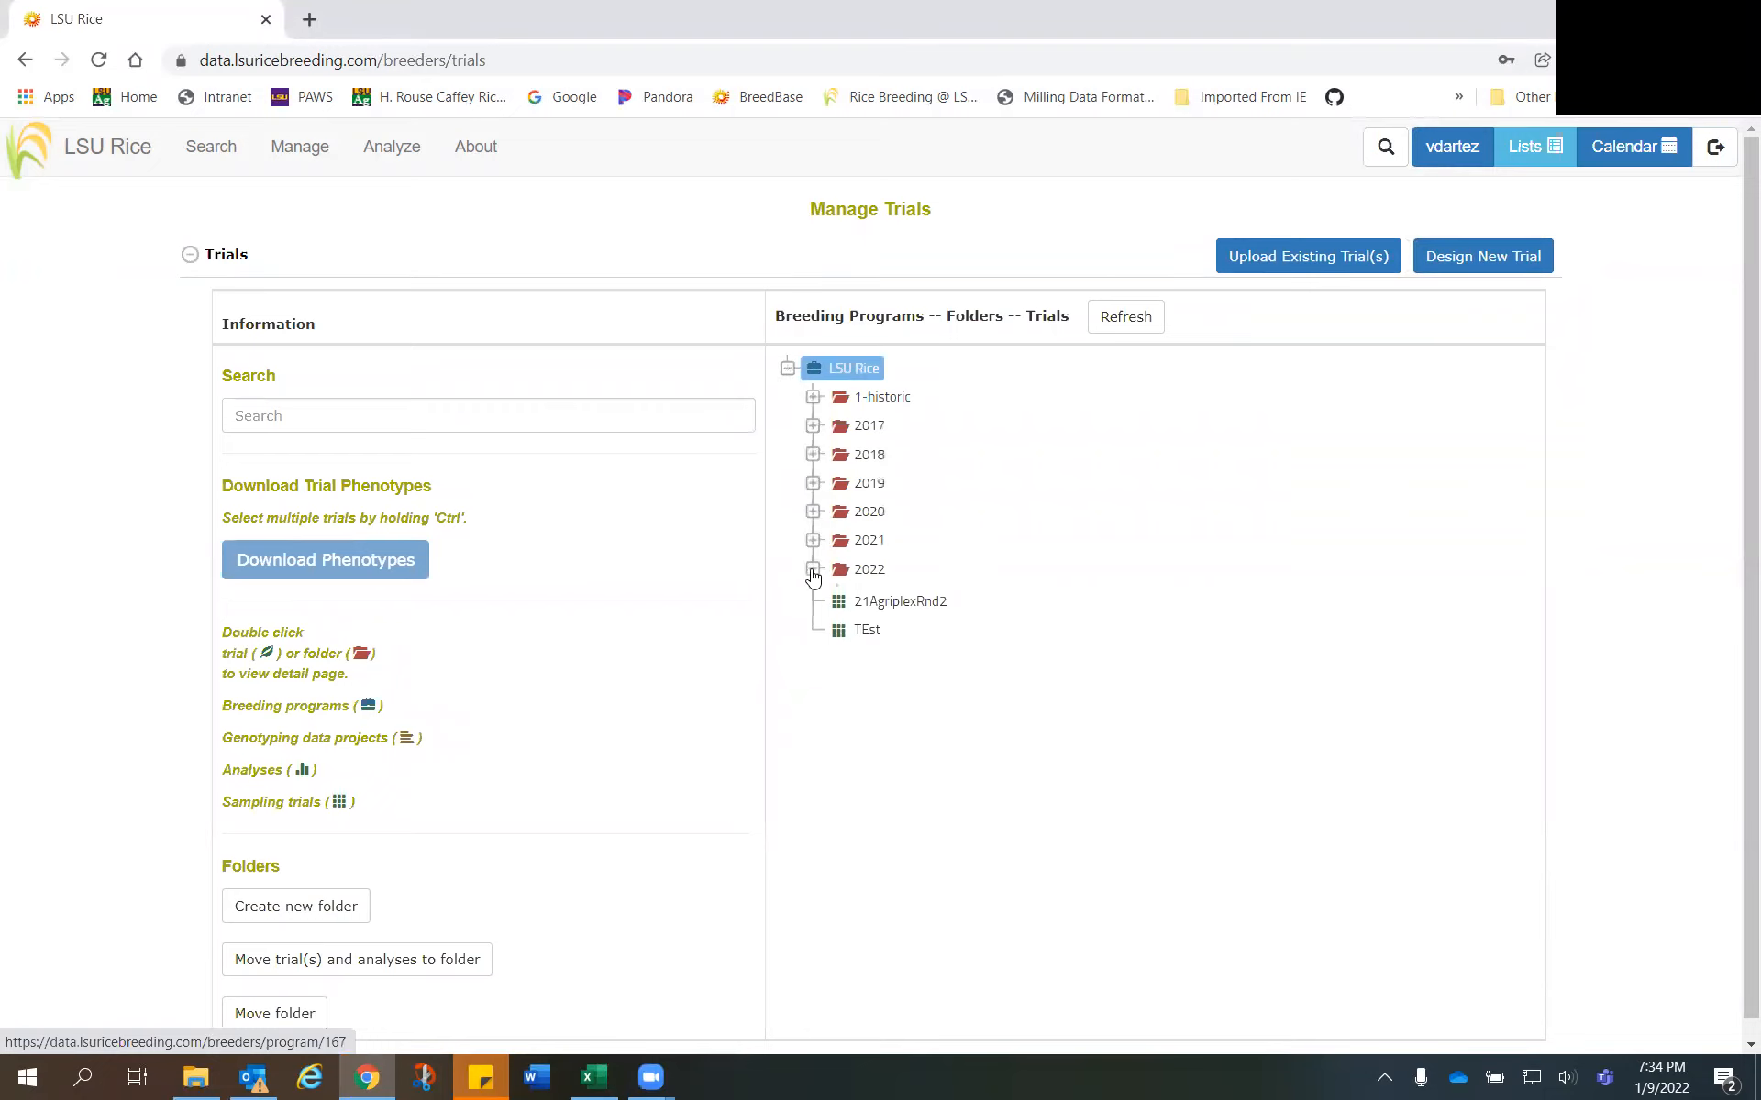
left_click(840, 628)
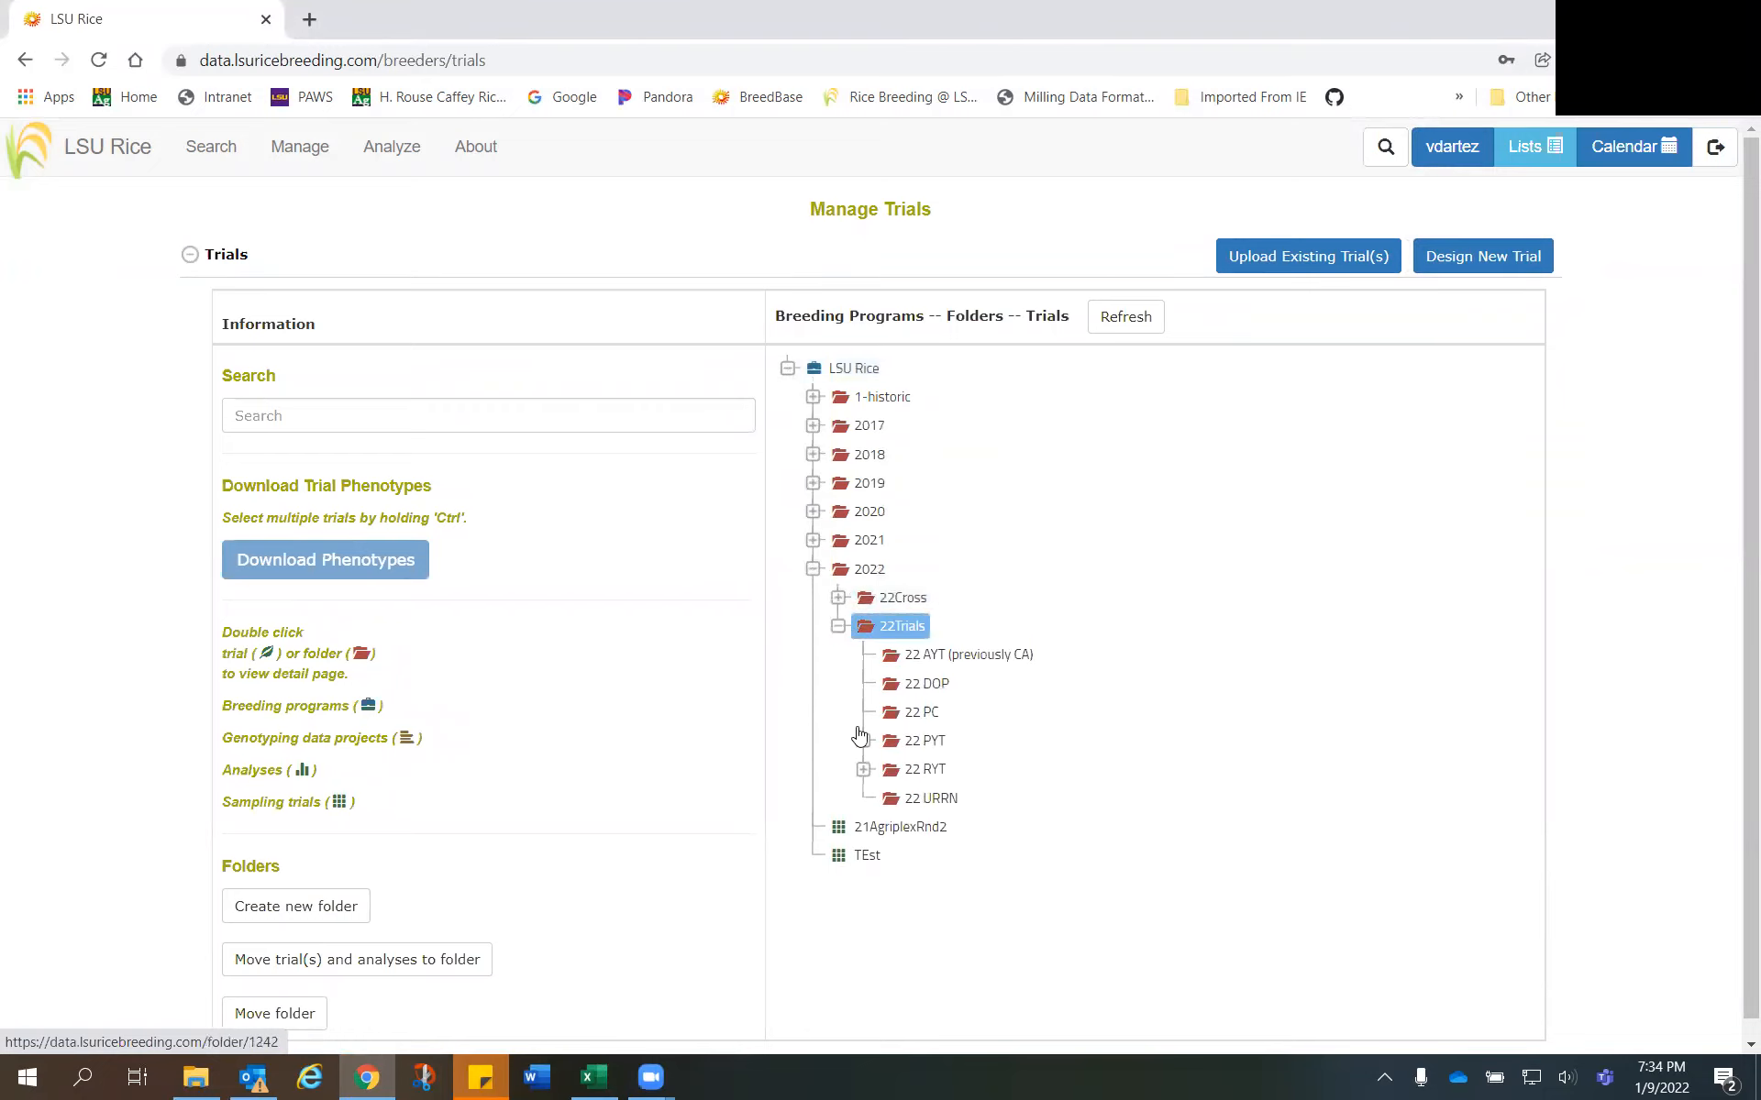
left_click(863, 741)
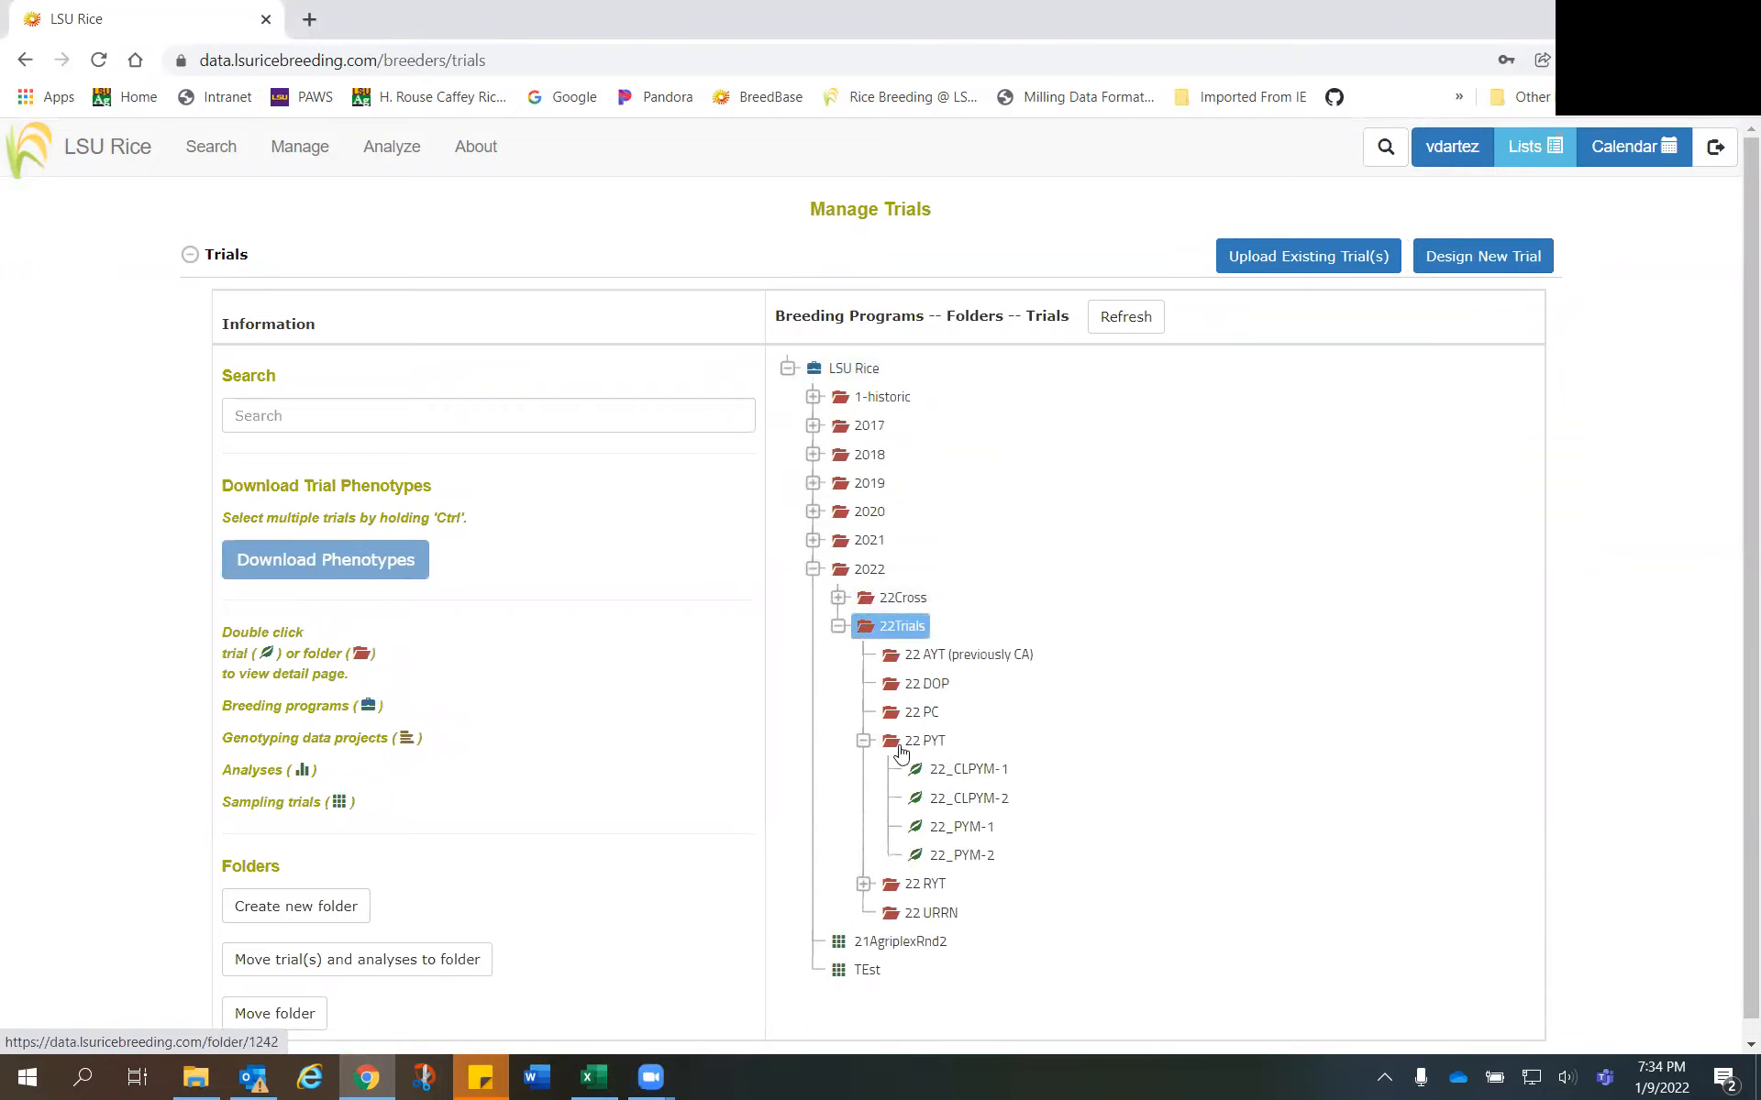
left_click(963, 828)
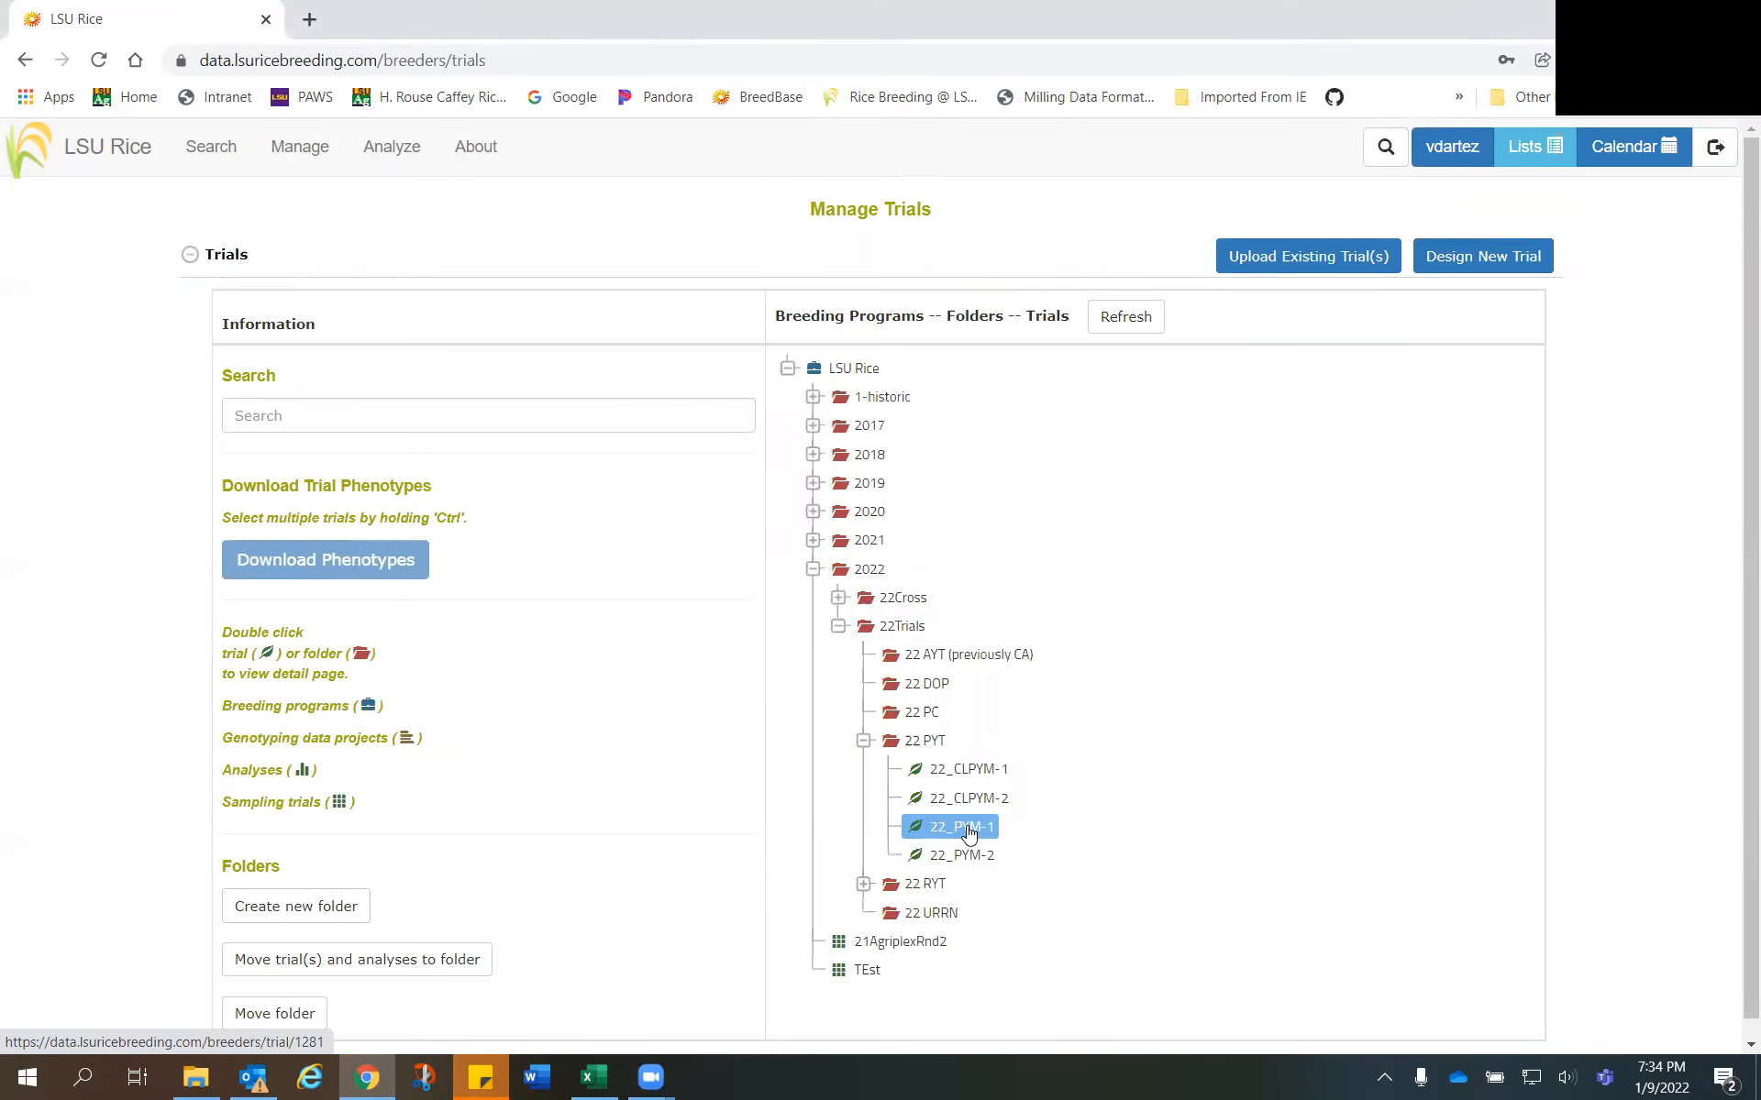
double_click(967, 830)
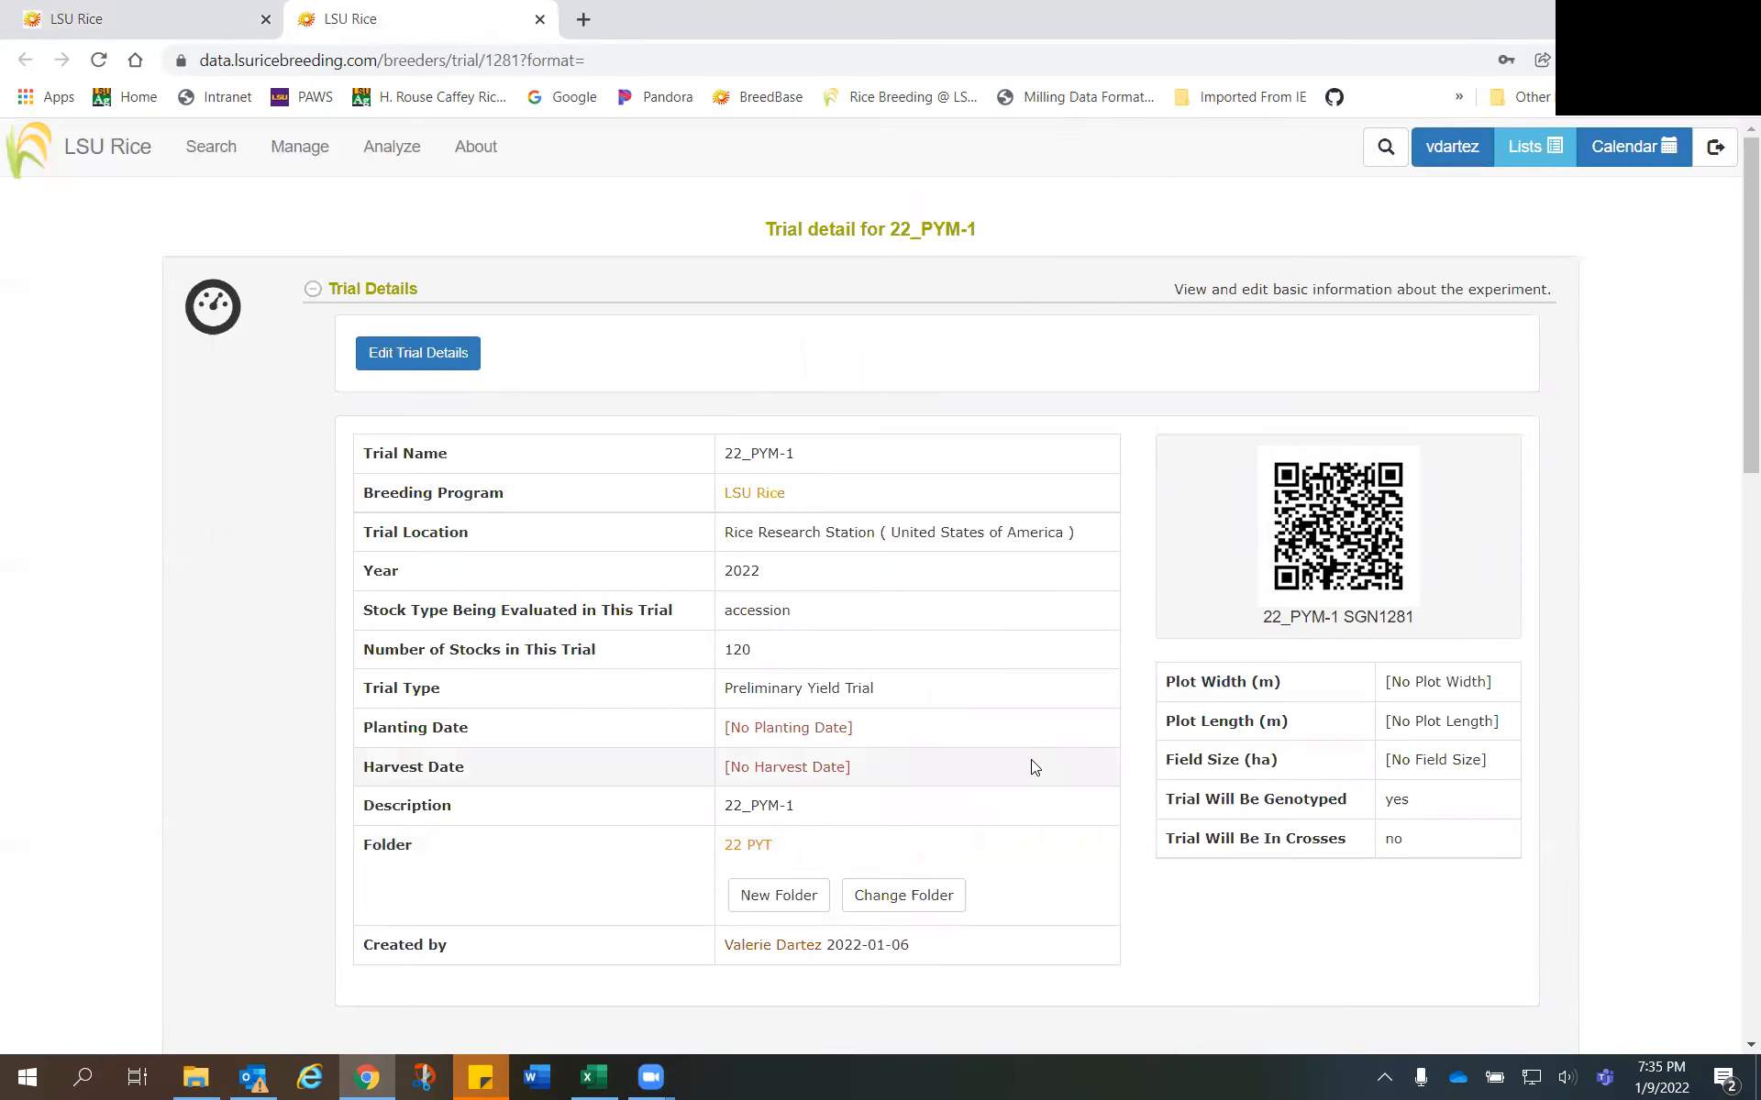
- Expand the trial's Experimental Design section and its Entry Numbers subsection
scroll(1034, 766, "down", 5)
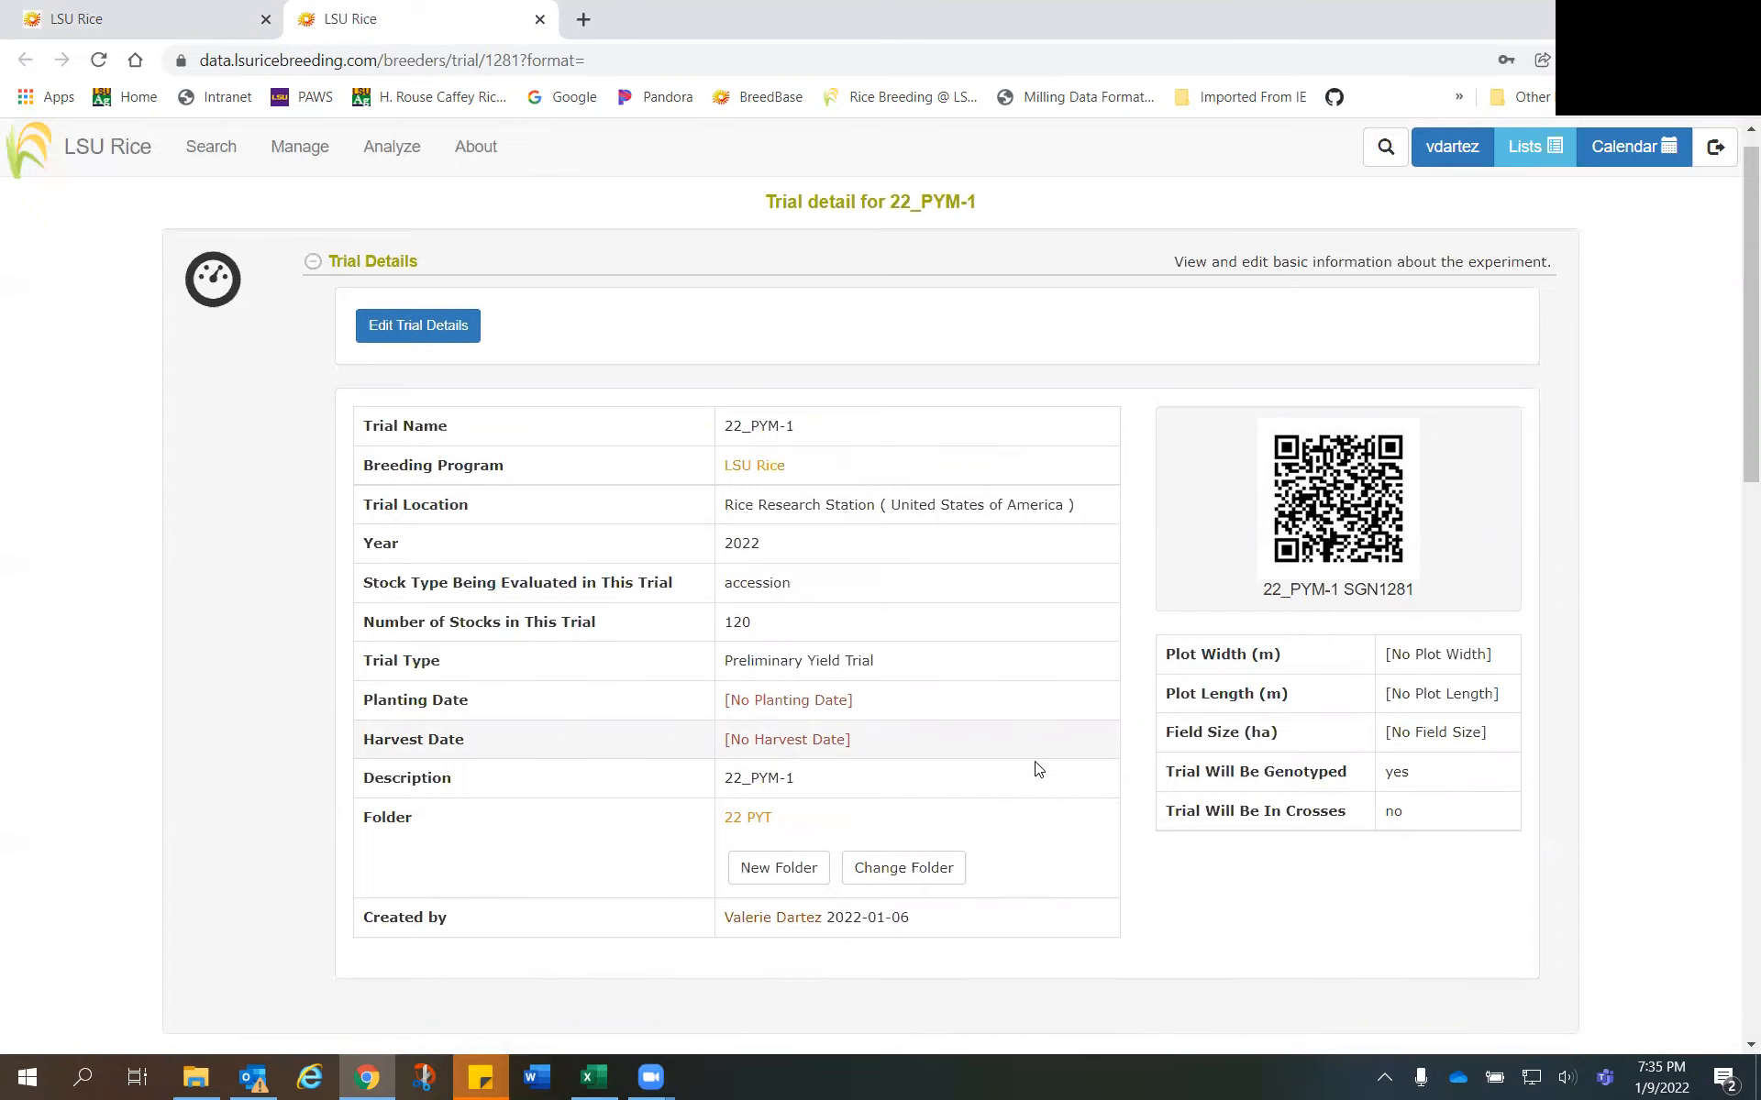
scroll(989, 677, "down", 3)
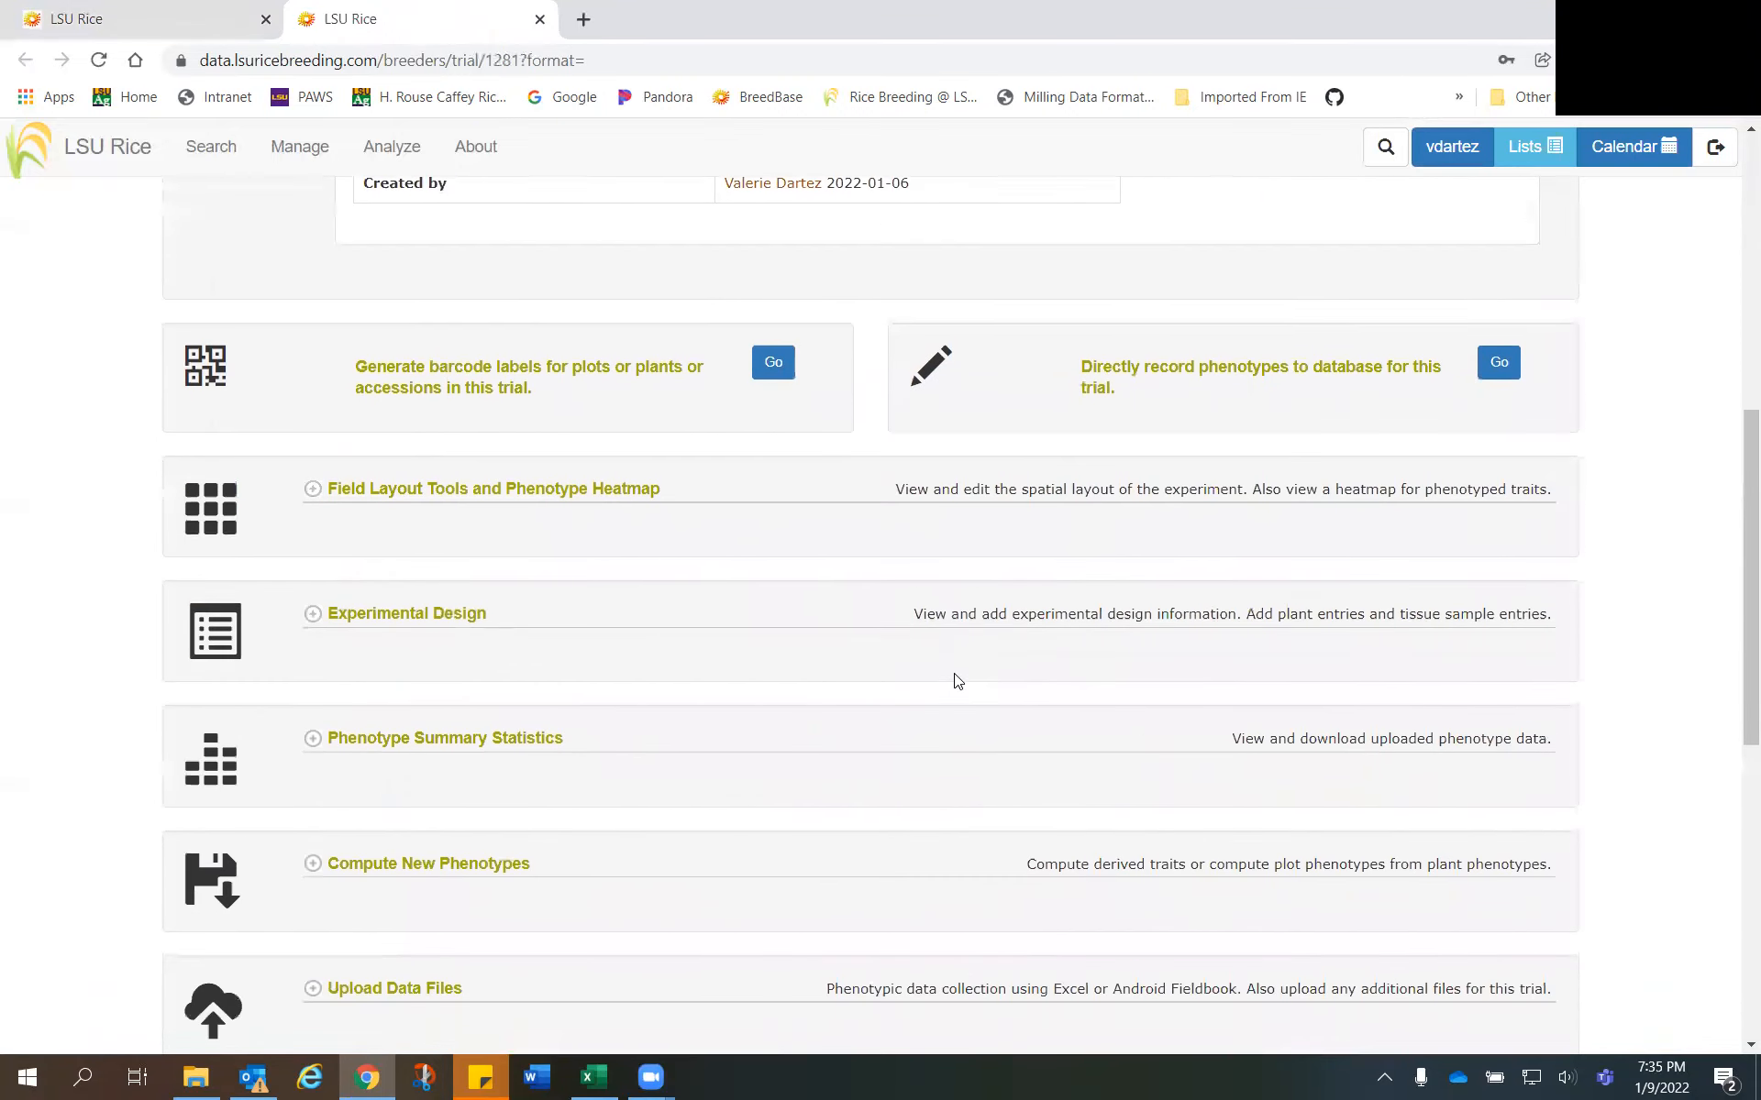
left_click(311, 620)
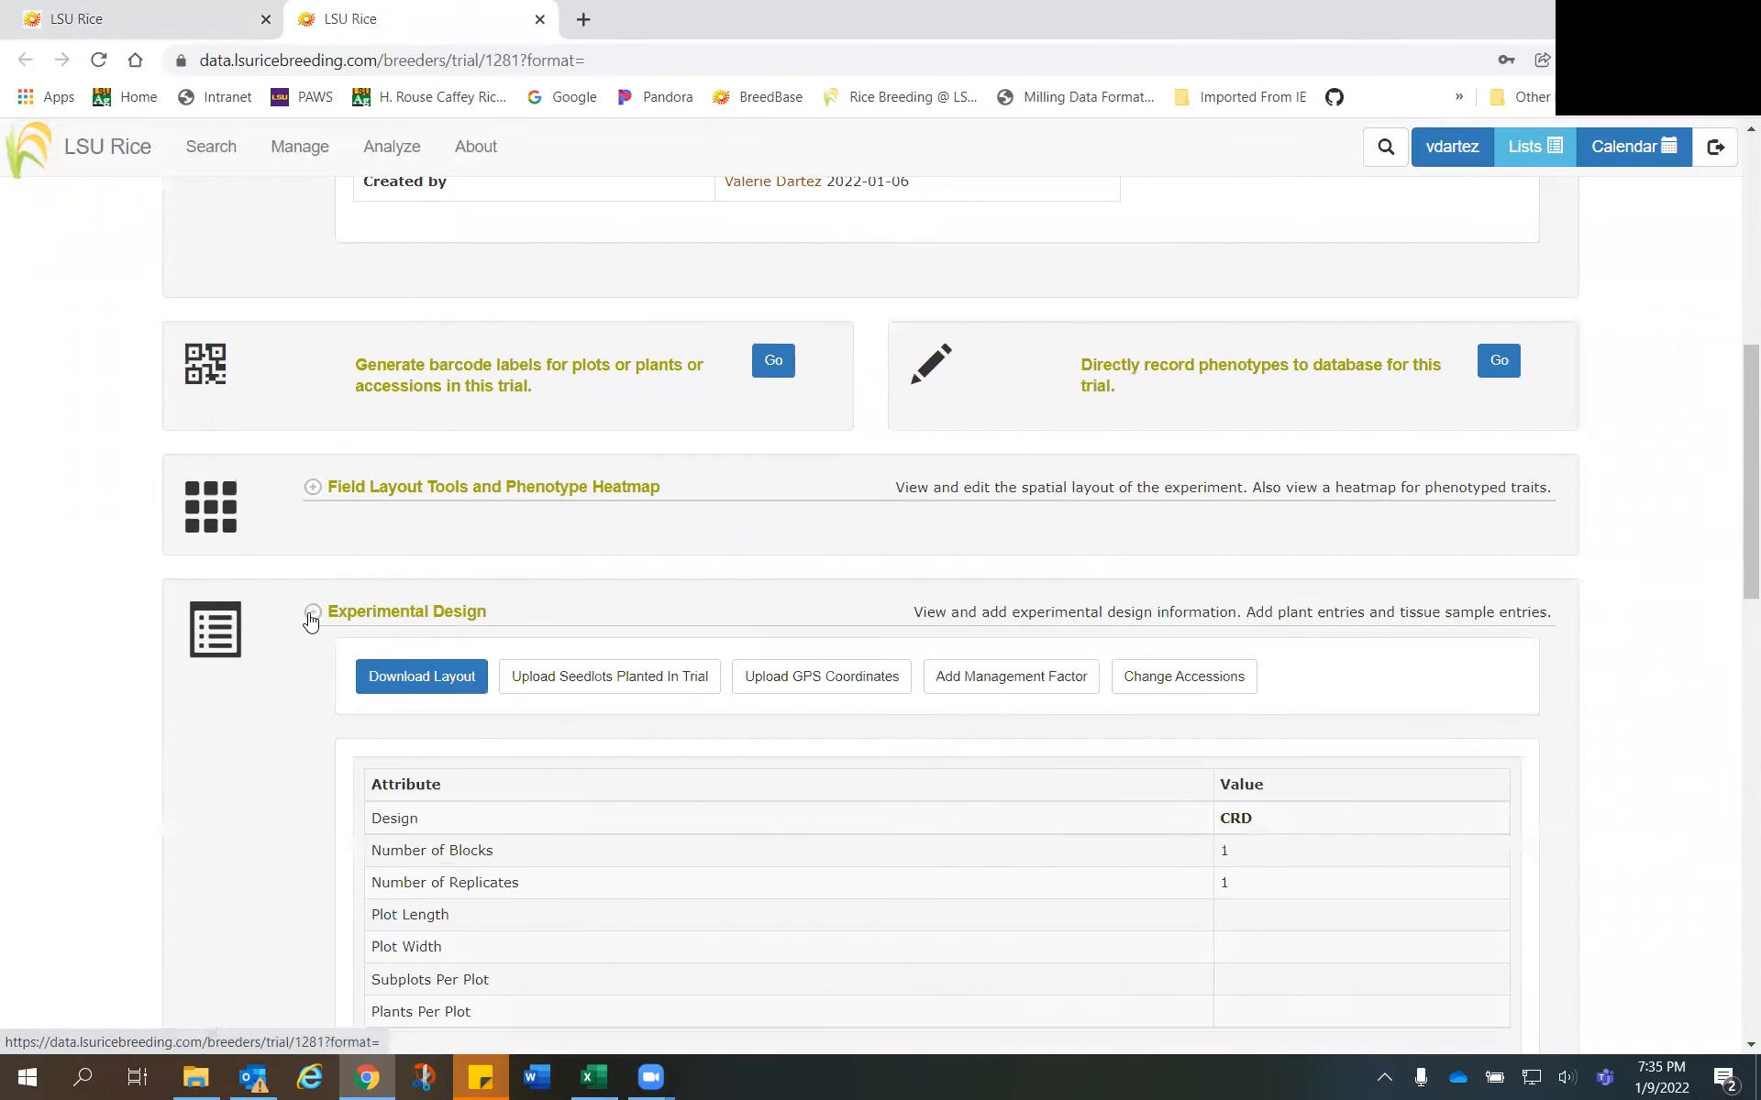
scroll(315, 632, "down", 2)
scroll(315, 639, "down", 3)
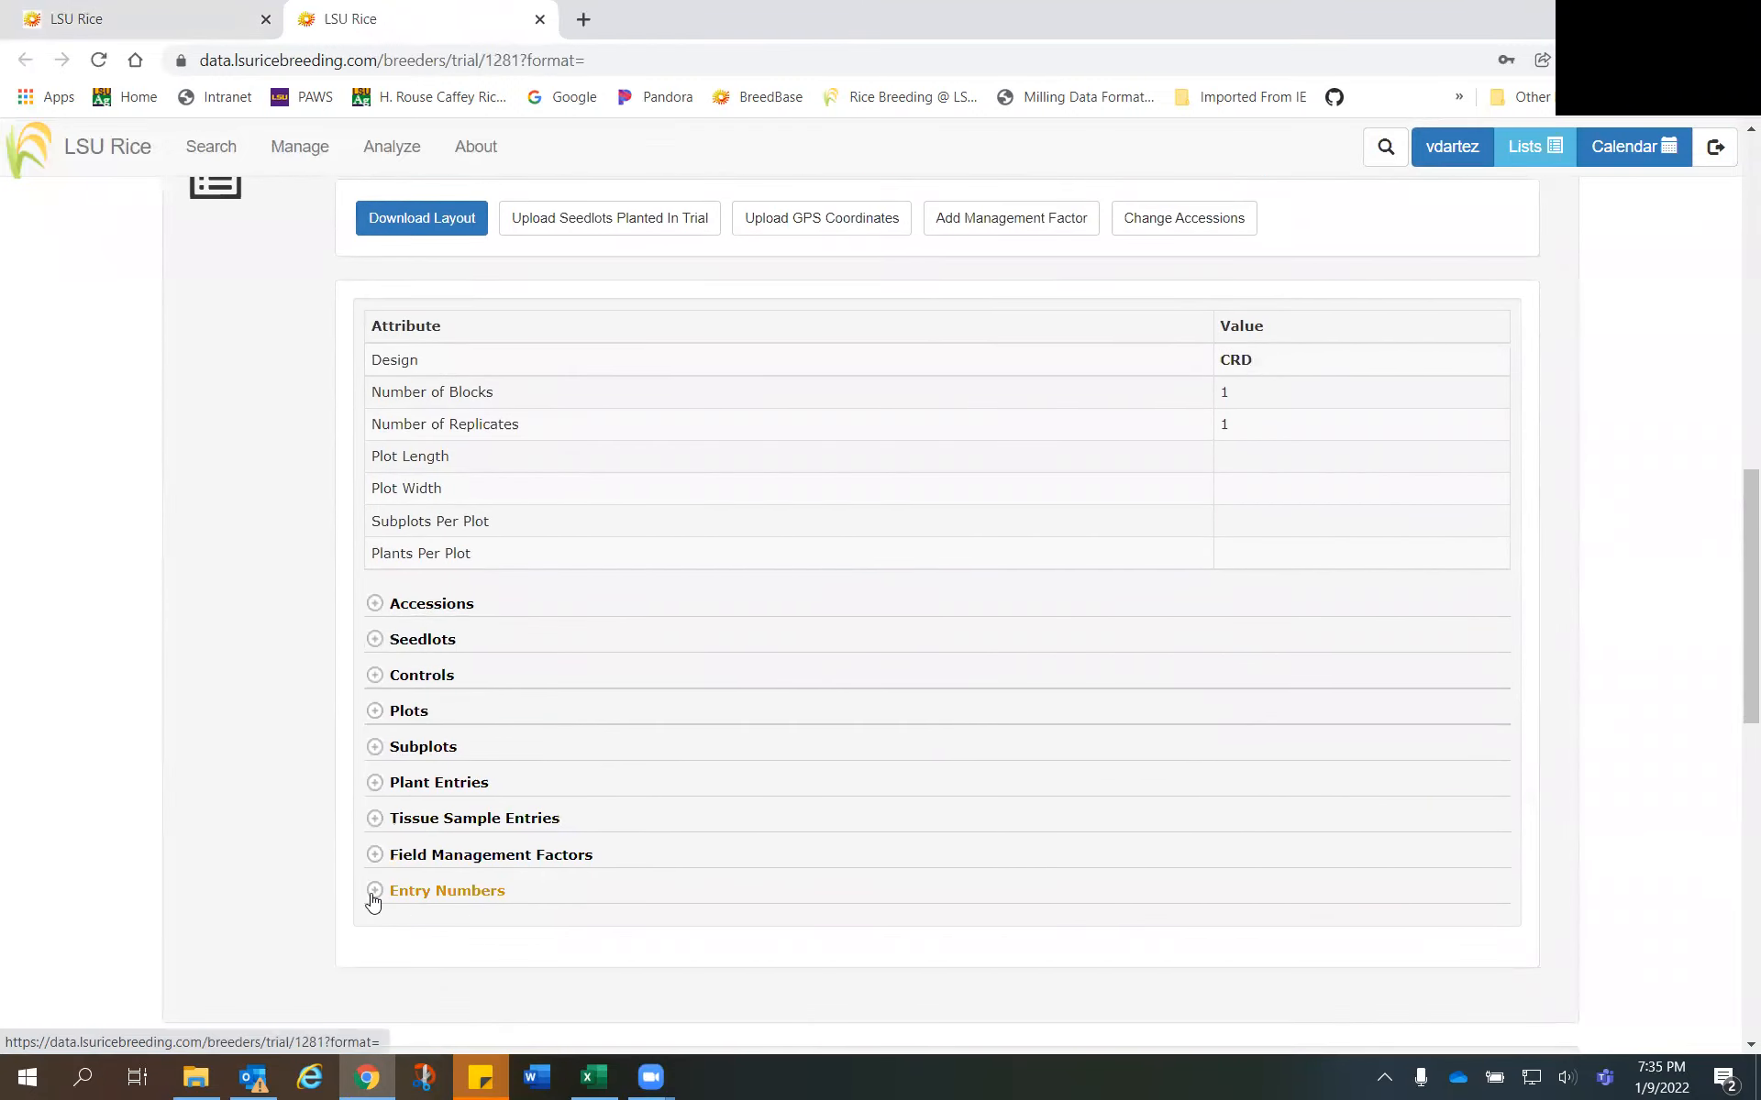
left_click(372, 894)
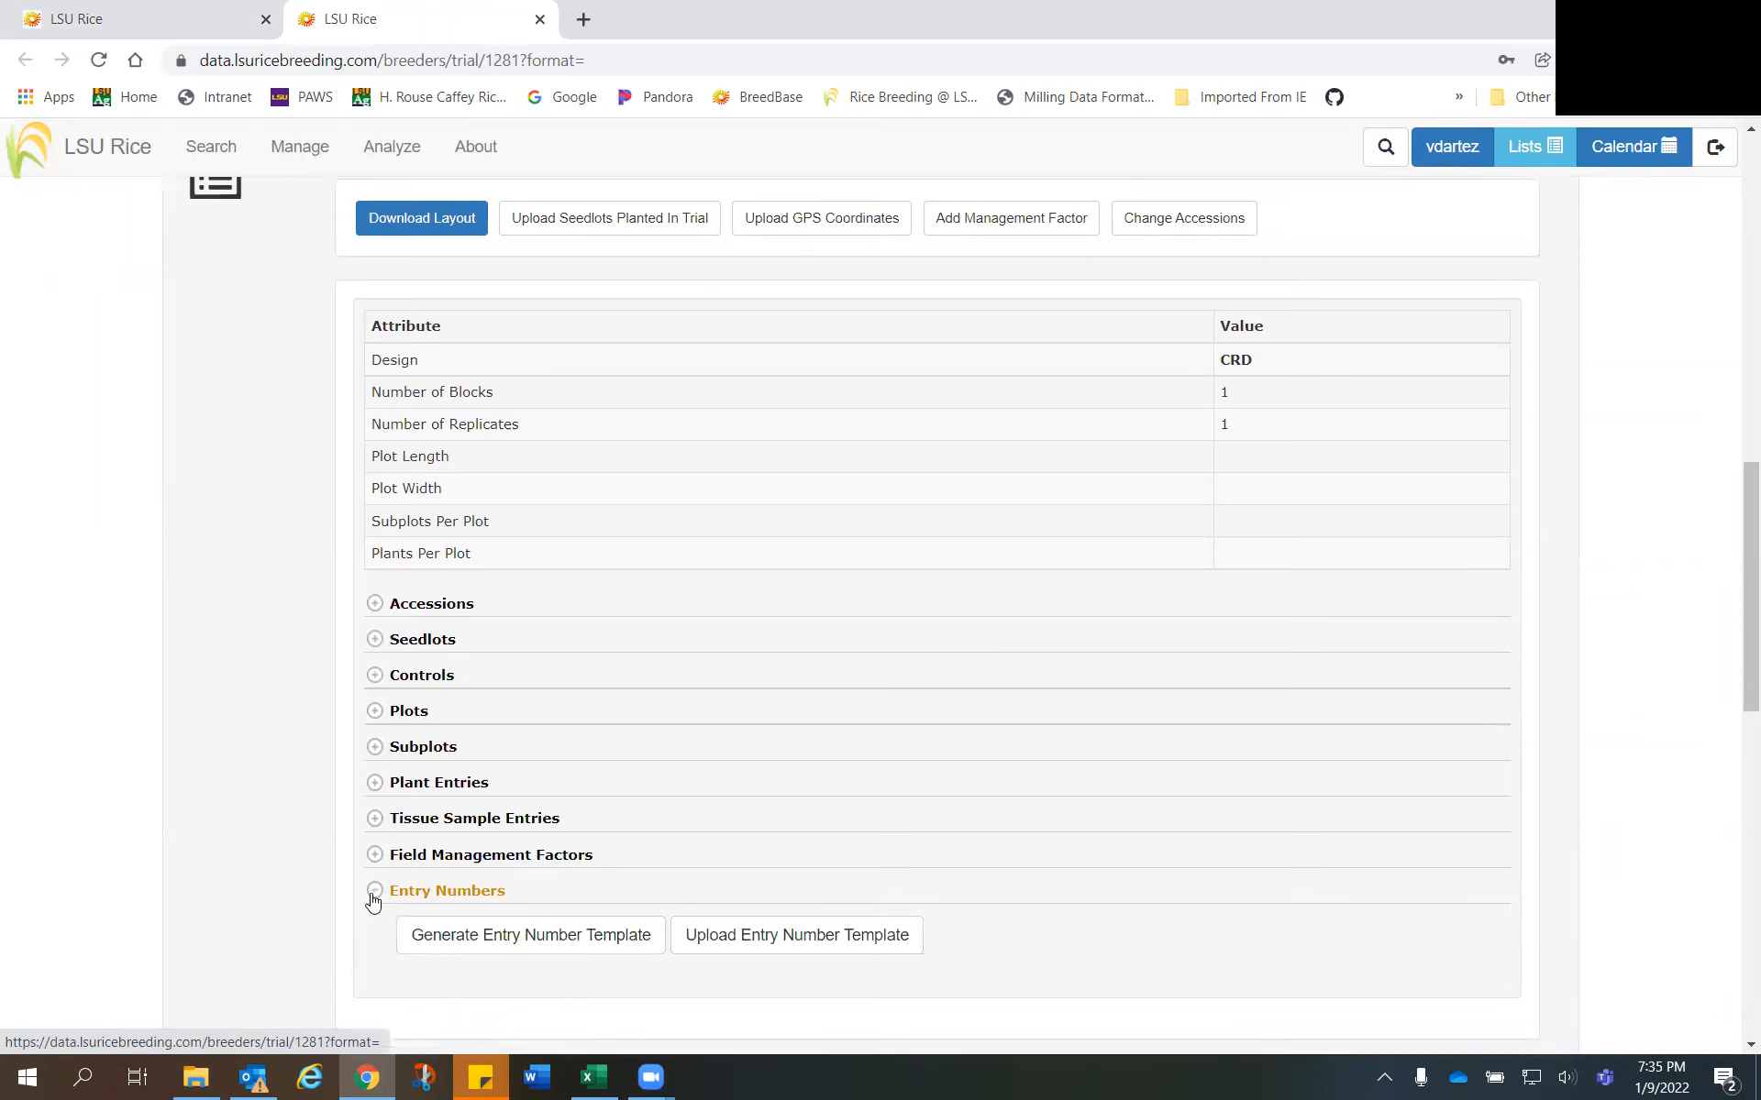
- Look over the list of accessions in the trial and collapse it again
scroll(362, 871, "down", 2)
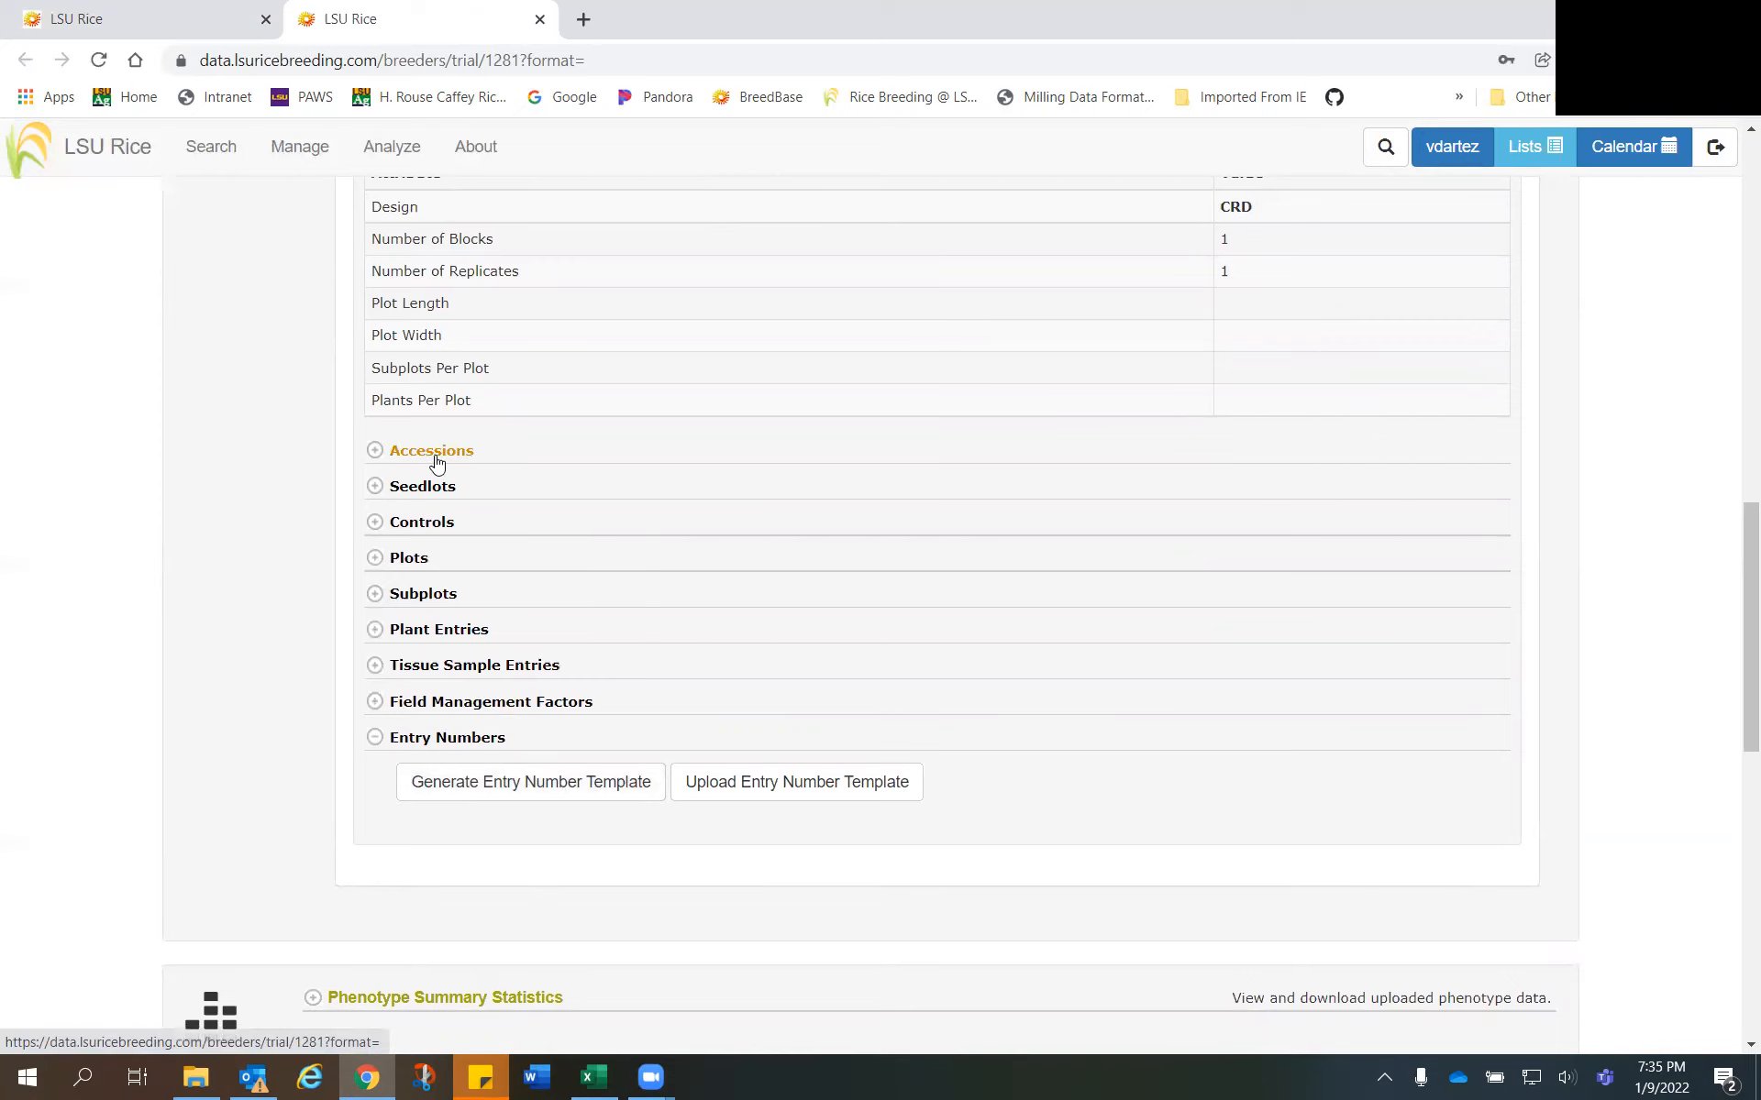
left_click(376, 456)
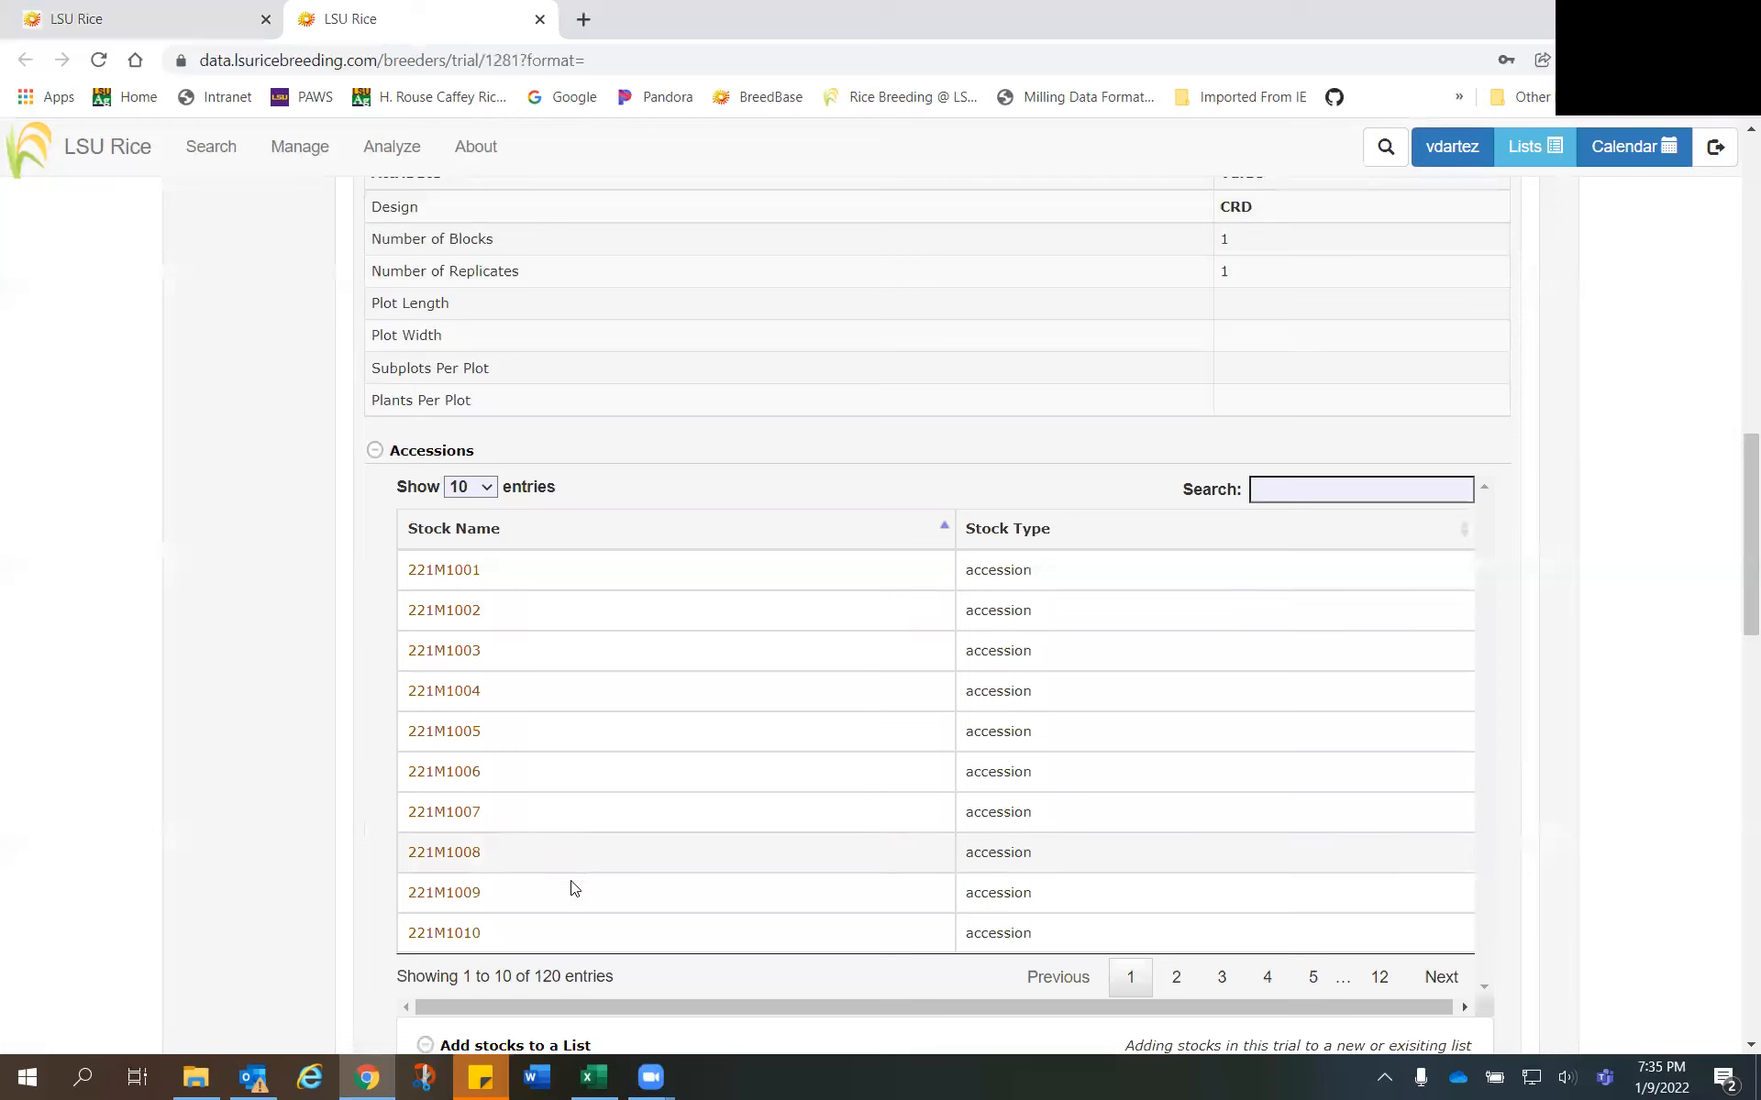
left_click(376, 451)
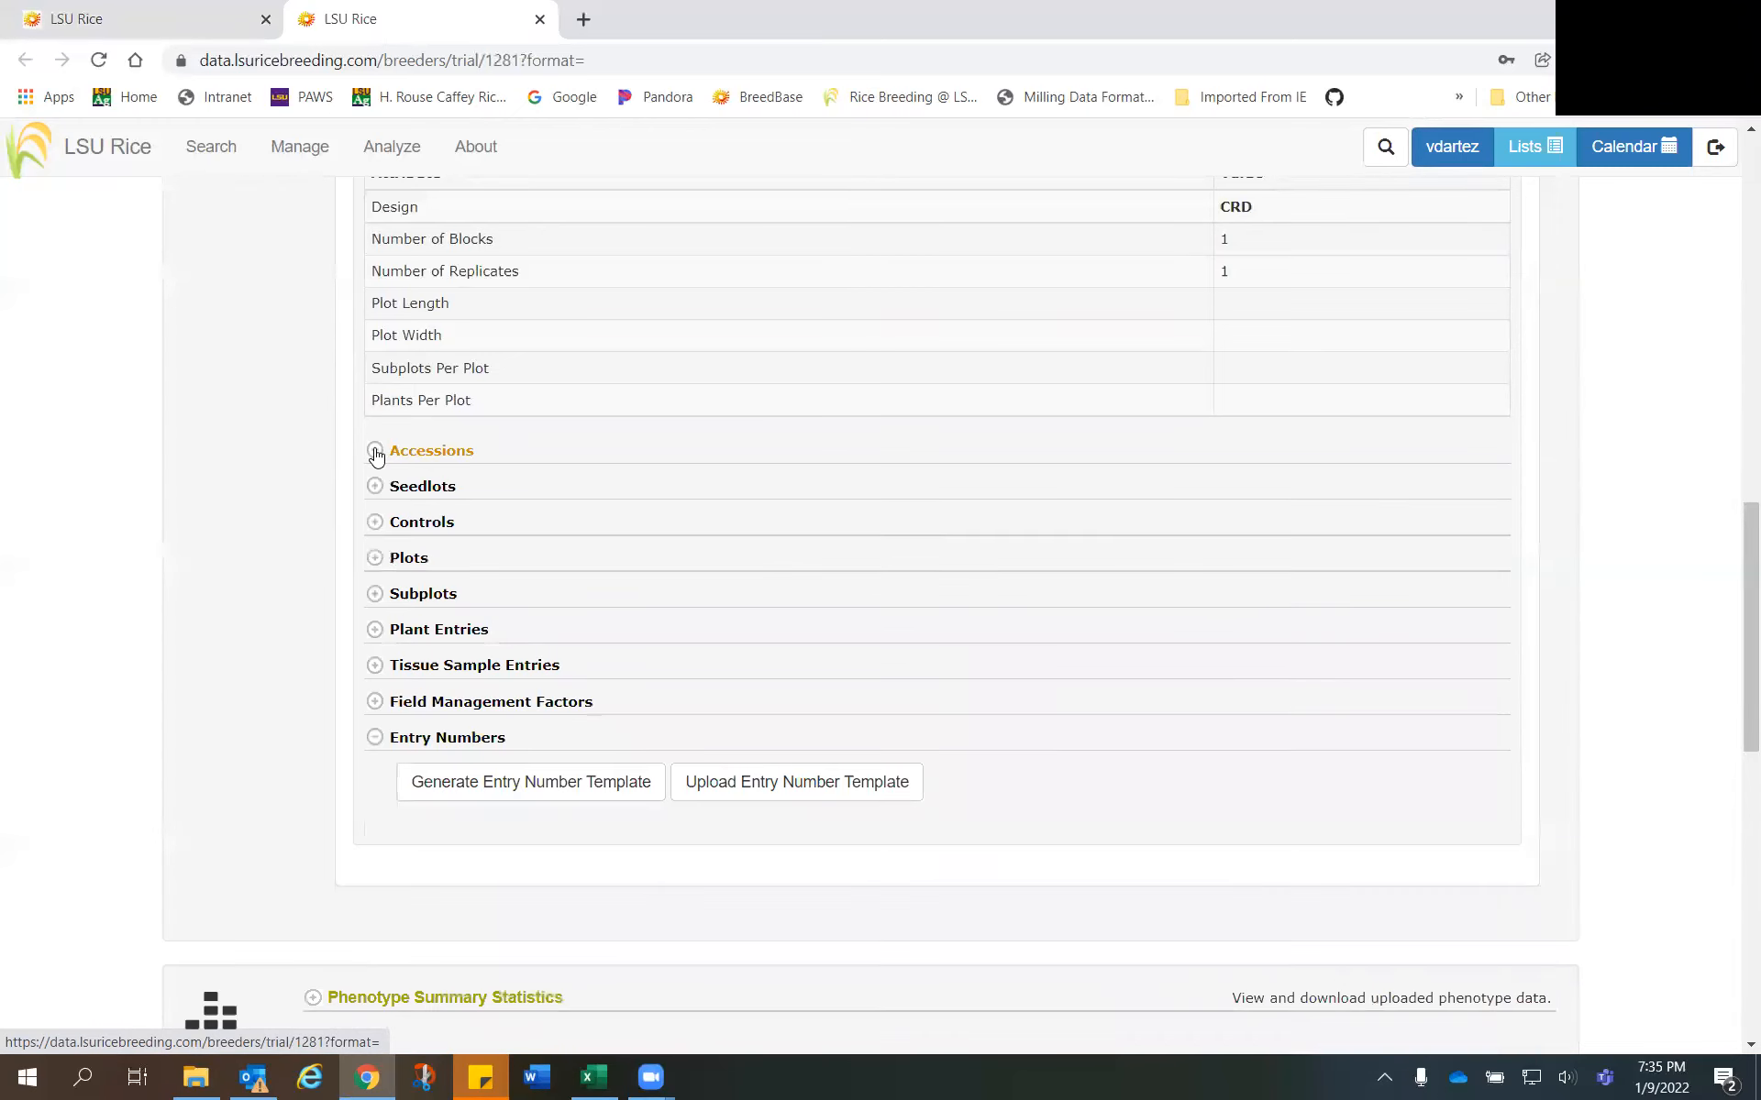
- Start generating an entry number template and change its trial selection to 22_PYM-1 and 22_PYM-2
left_click(507, 791)
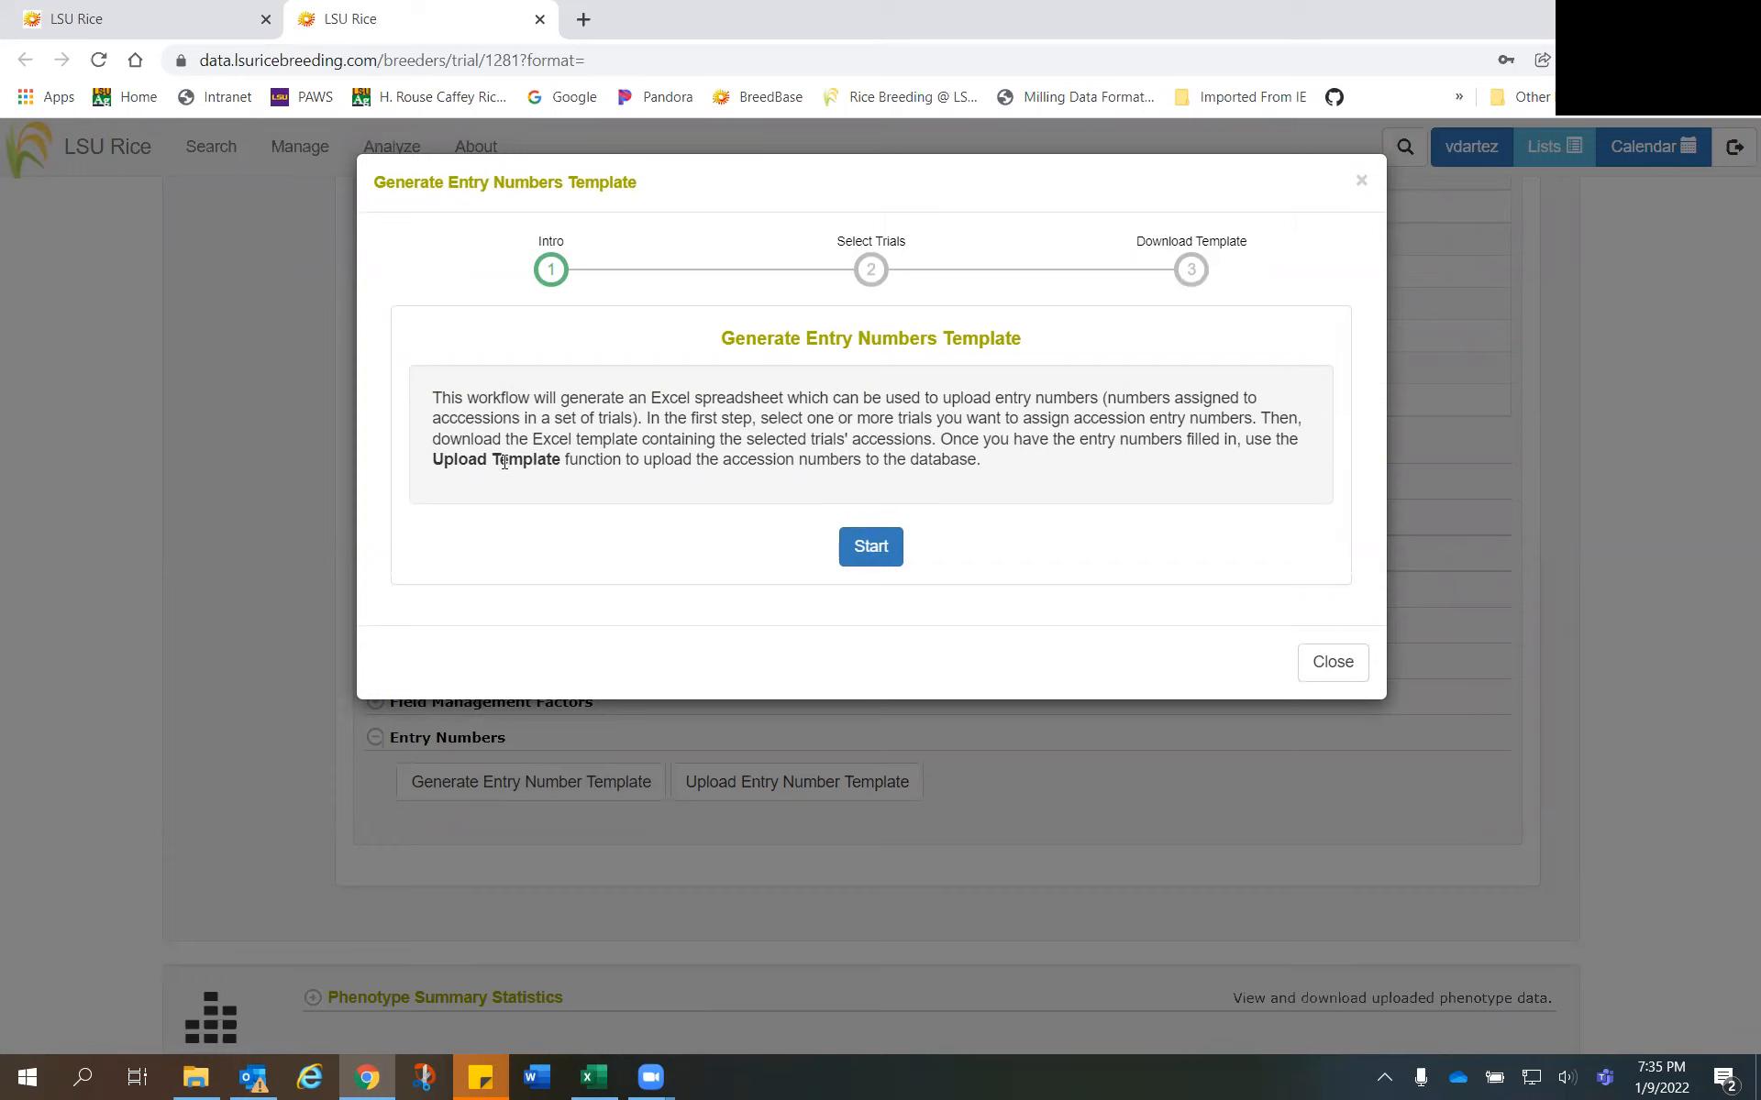
left_click(882, 549)
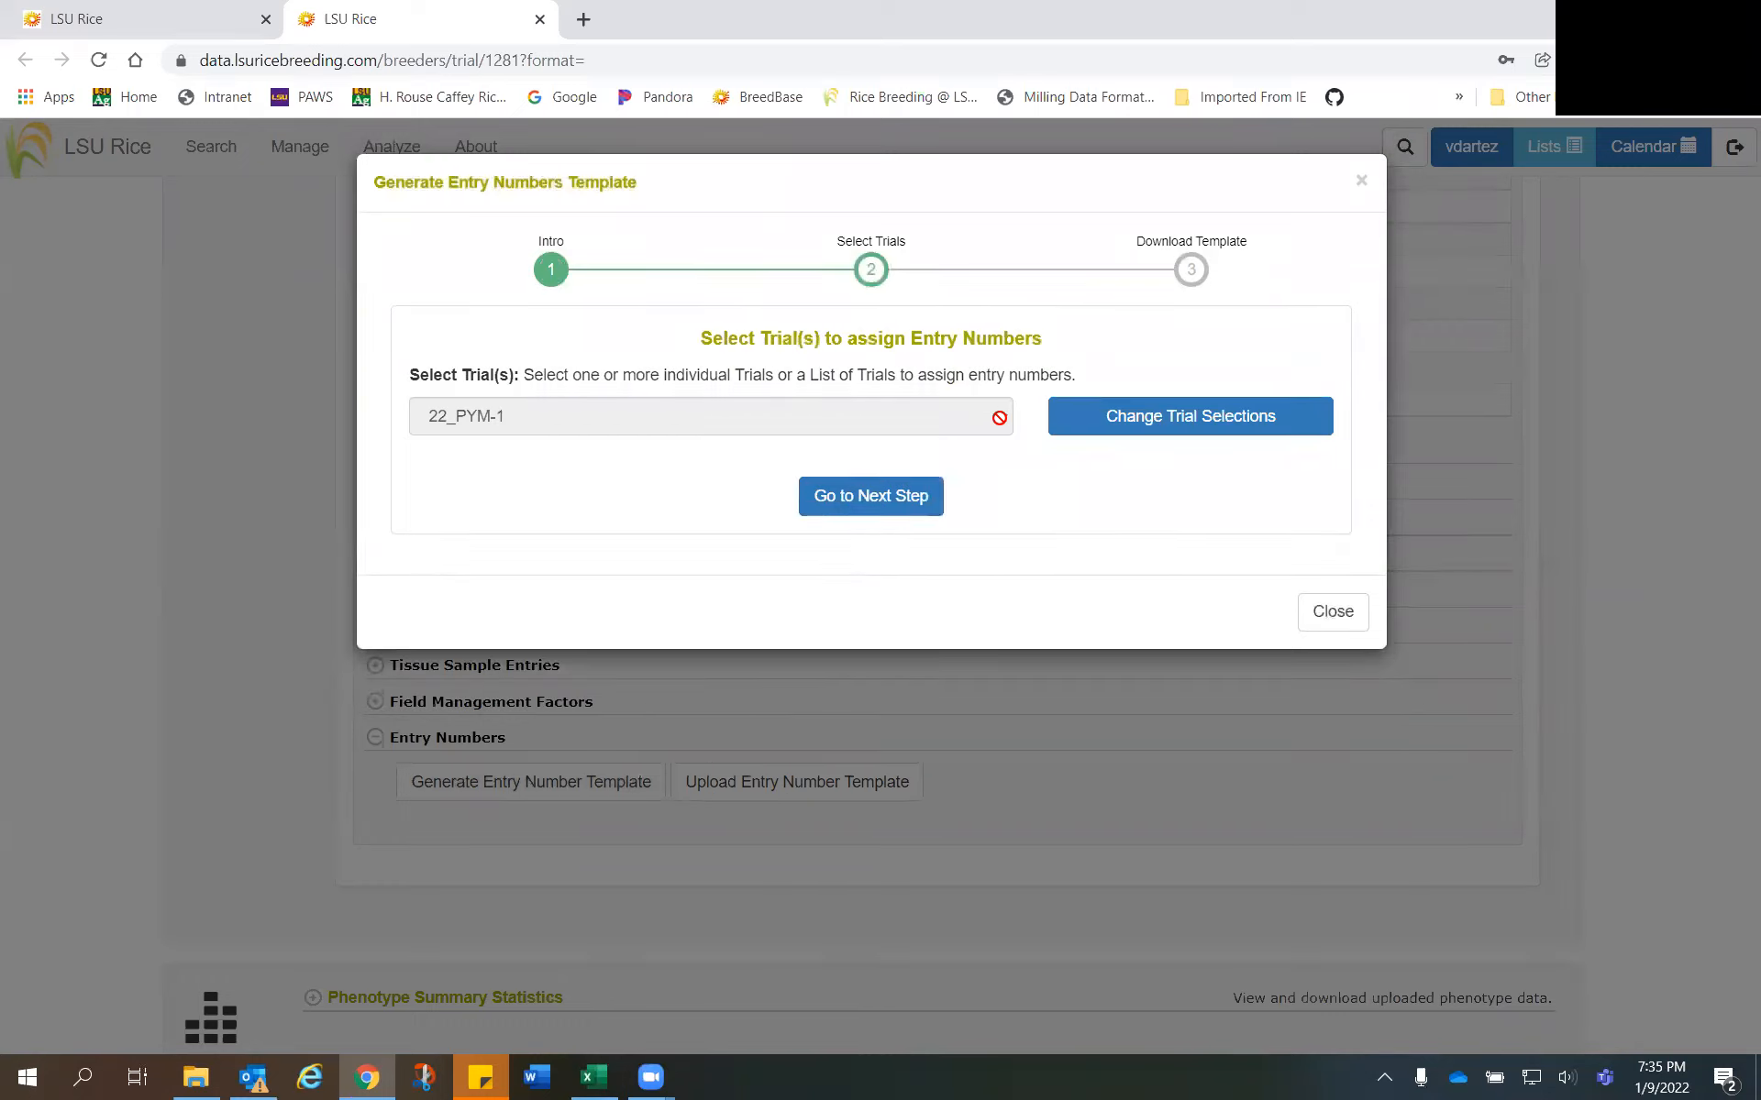
left_click(1097, 429)
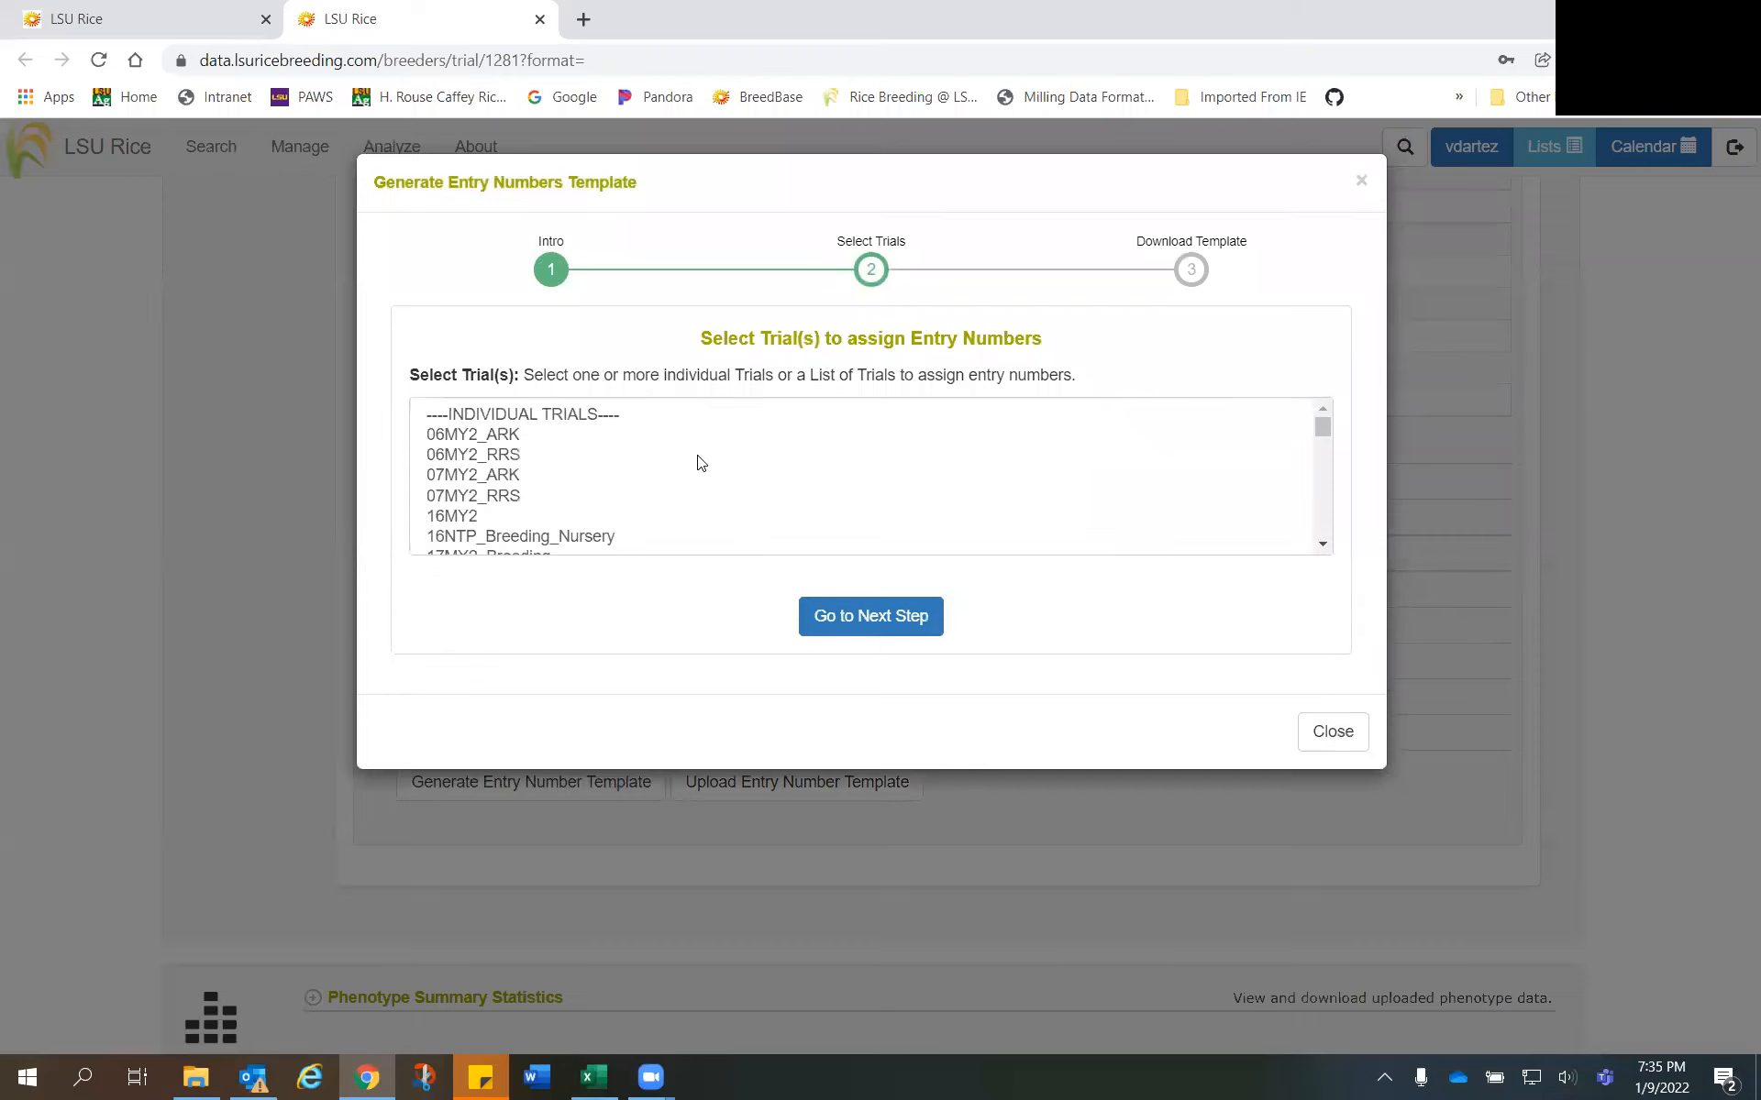
mouse_move(1326, 429)
left_mouse_down()
mouse_move(1326, 517)
mouse_move(1319, 445)
left_mouse_up()
scroll(574, 465, "down", 2)
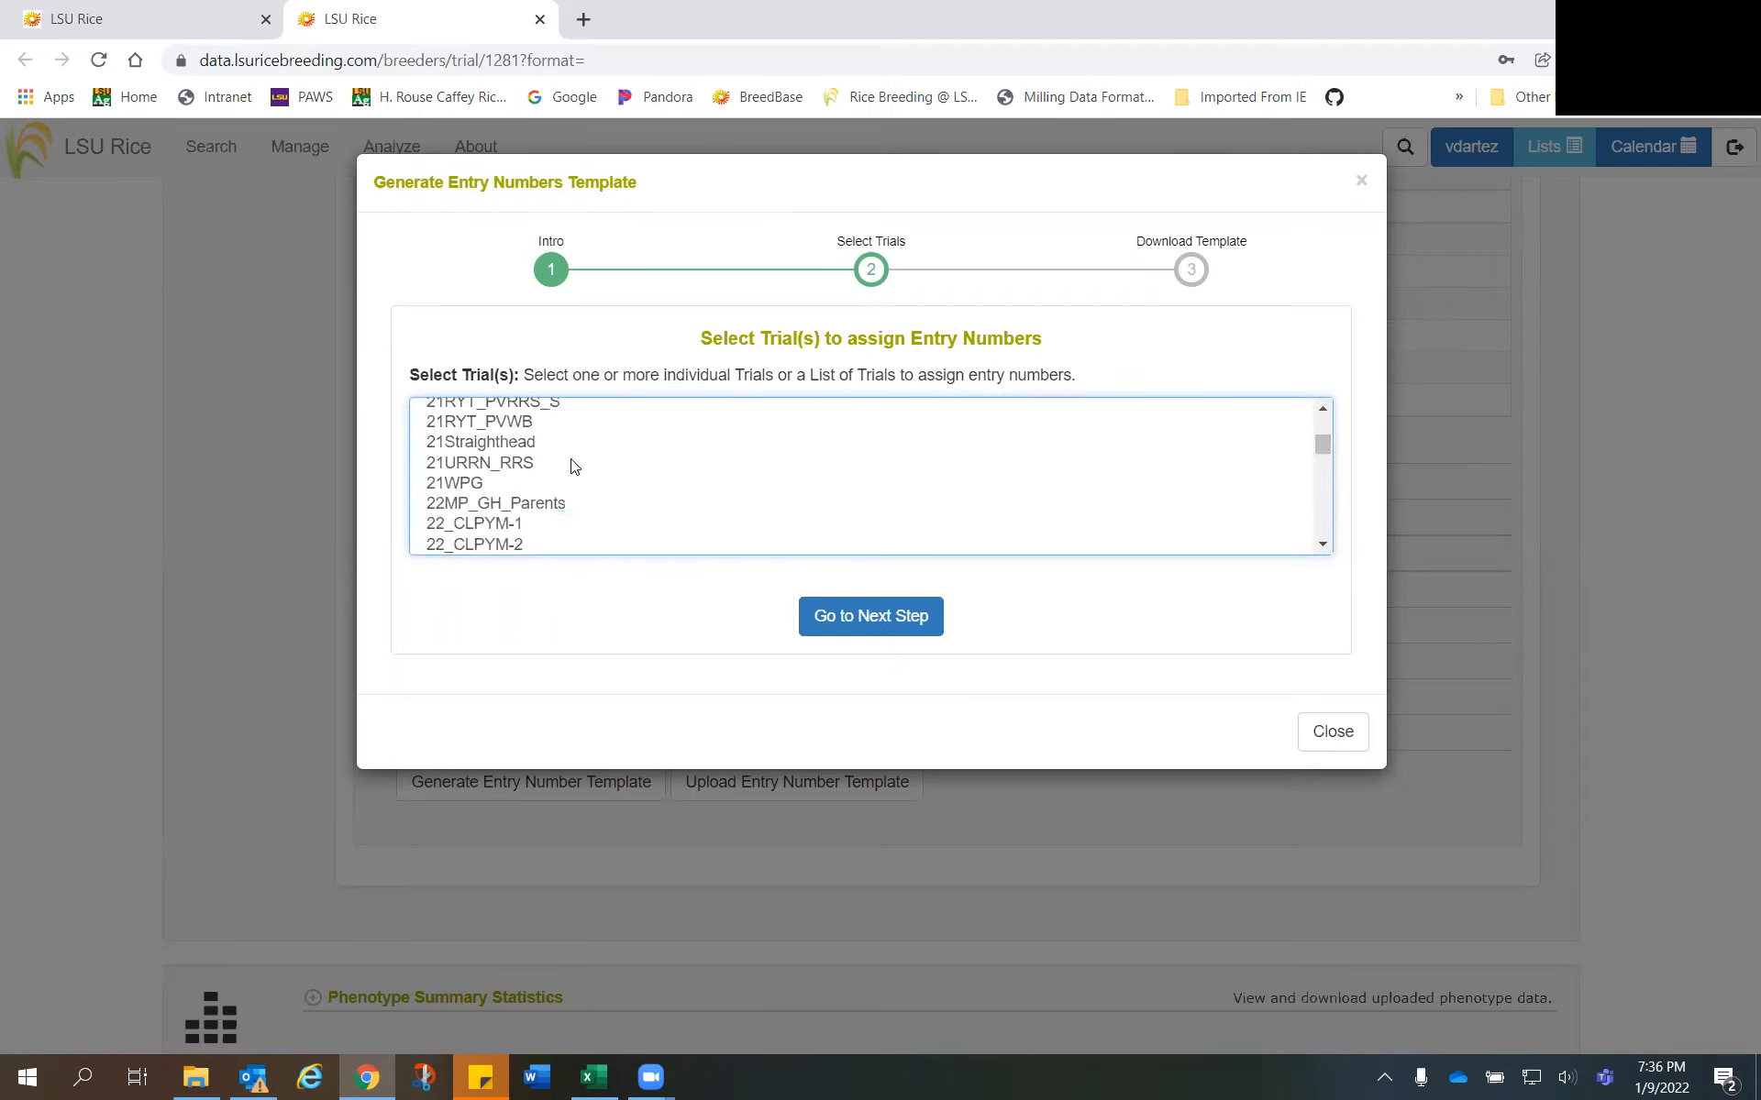
scroll(572, 463, "down", 6)
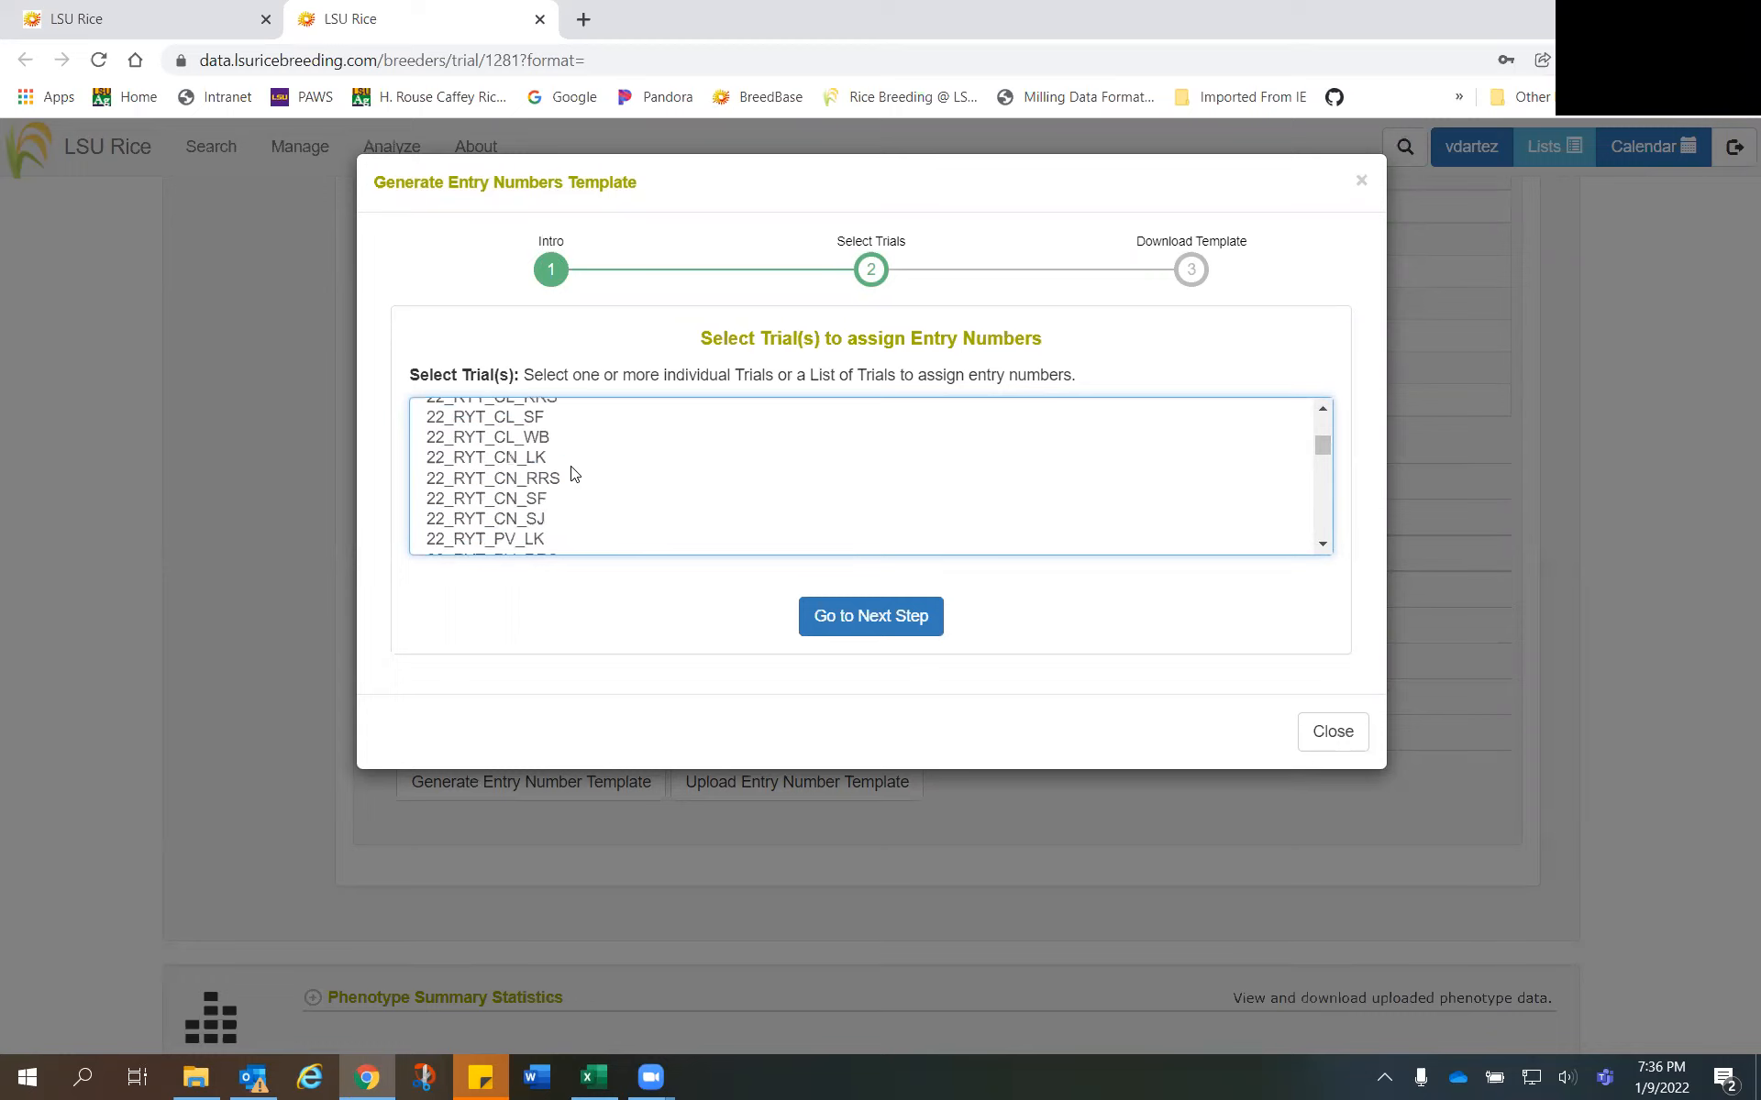
scroll(573, 470, "down", 1)
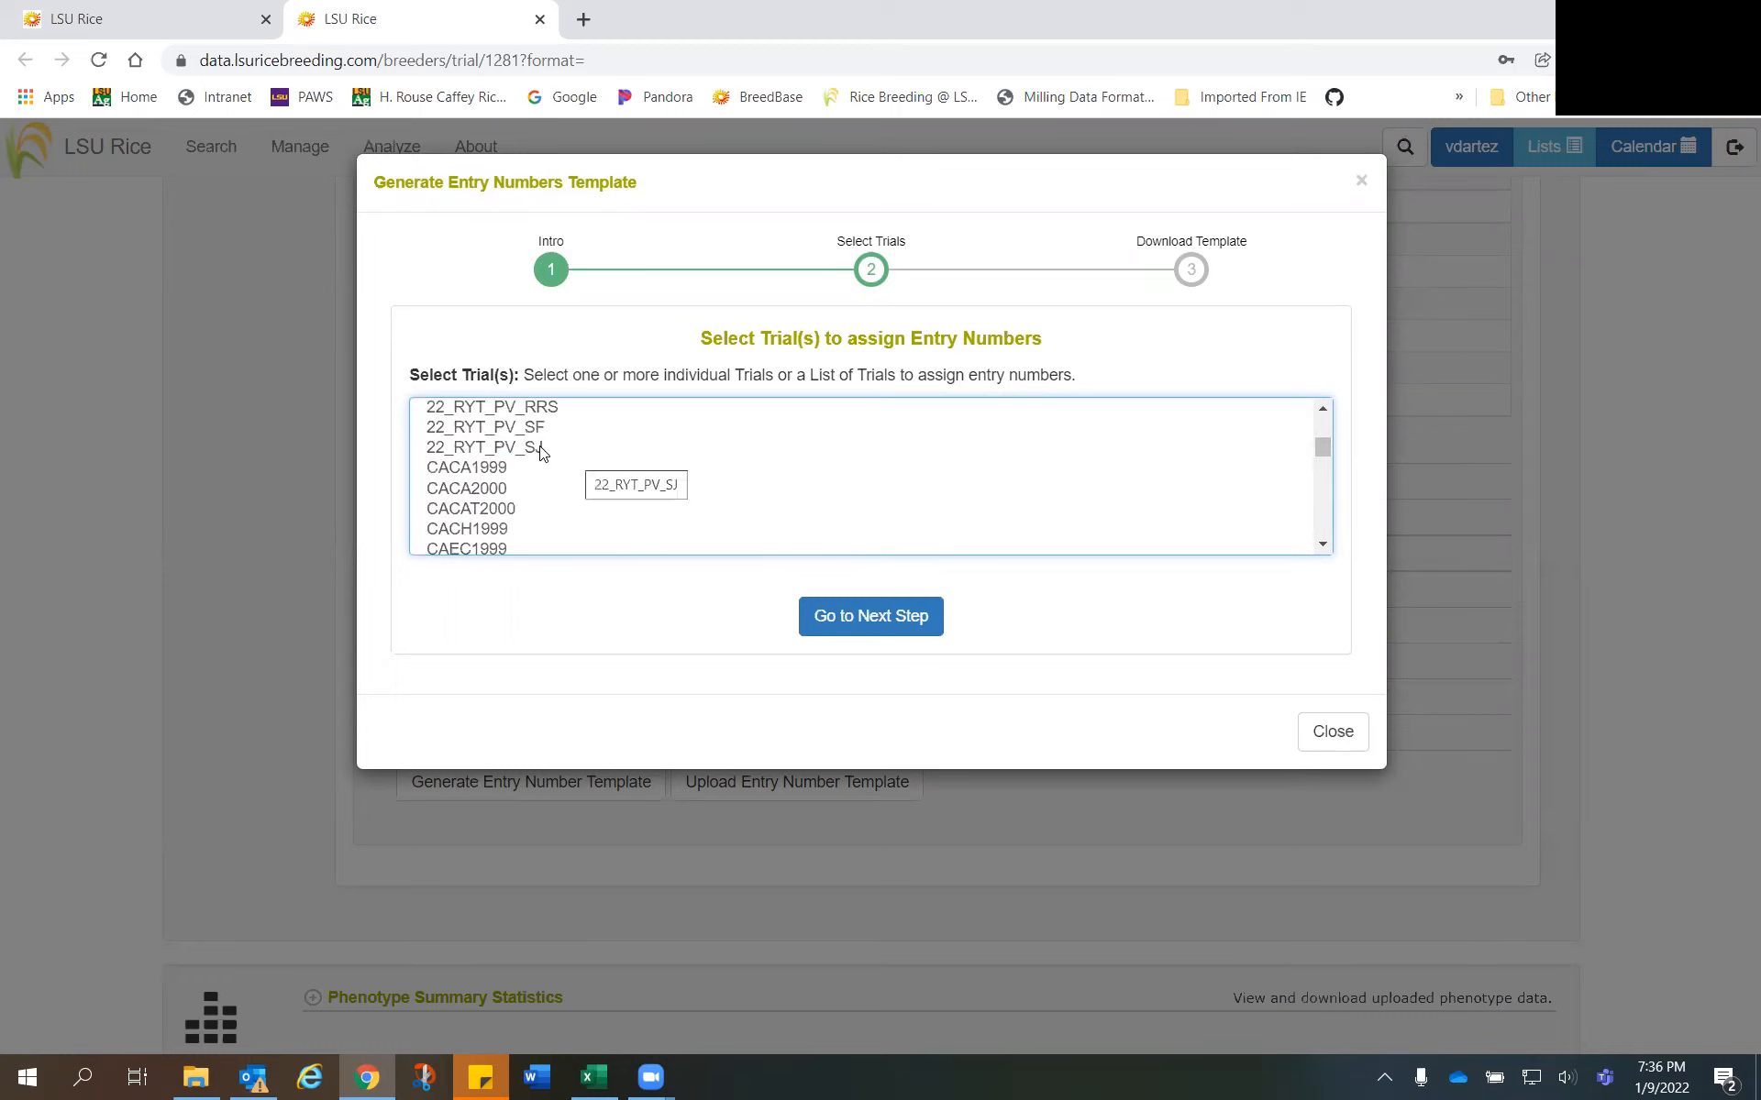
scroll(566, 465, "up", 6)
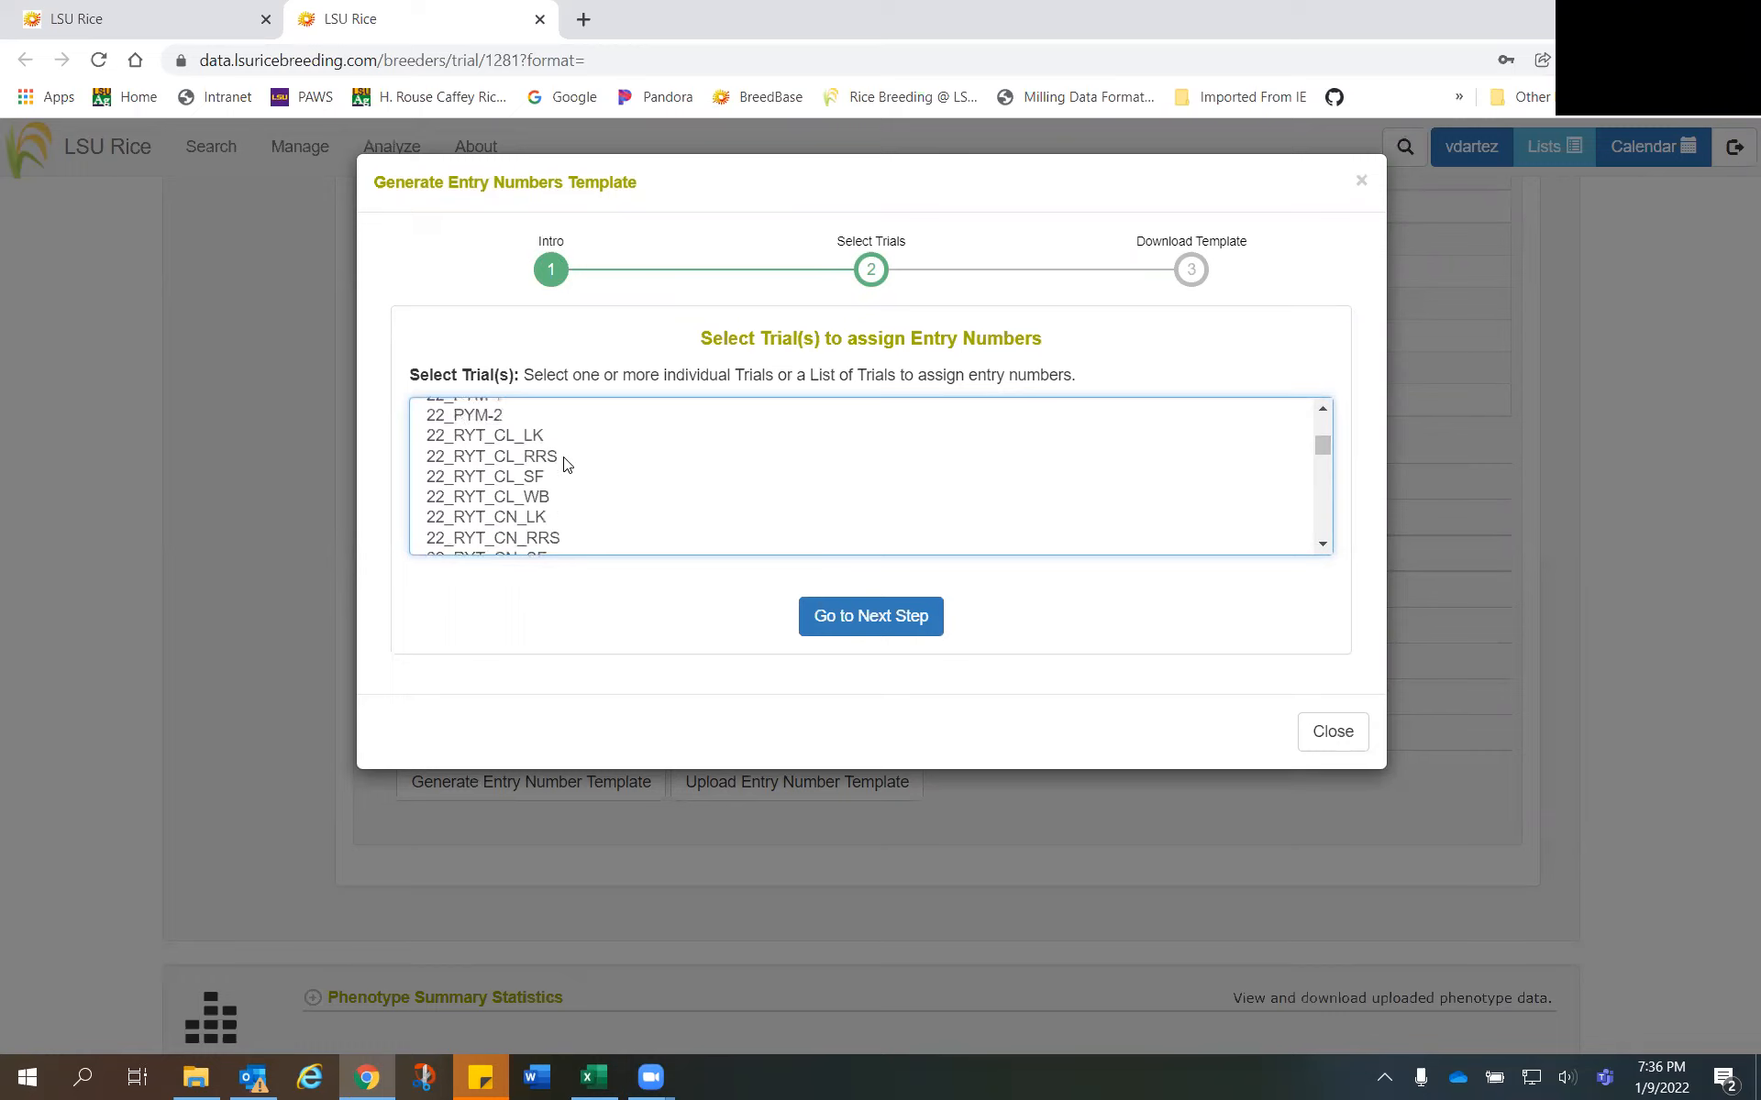
scroll(566, 465, "up", 1)
left_click(467, 495)
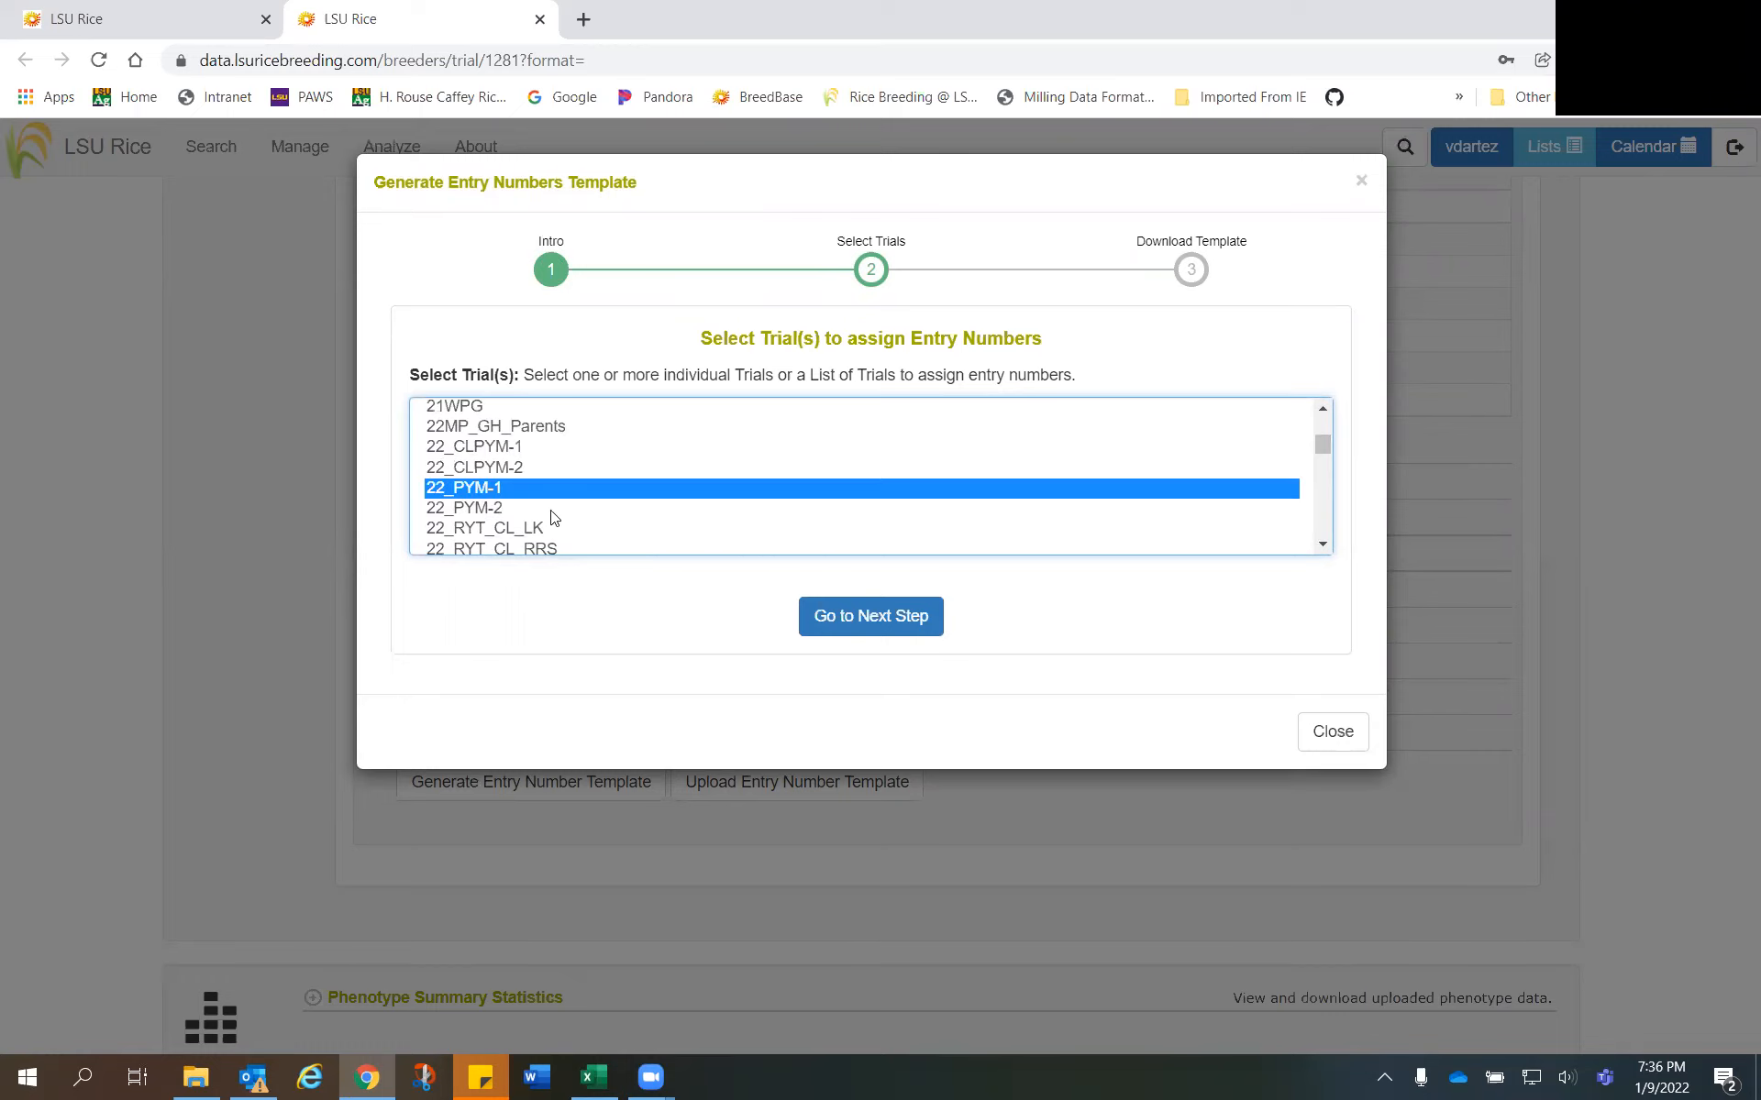
left_click(486, 508, "ctrl")
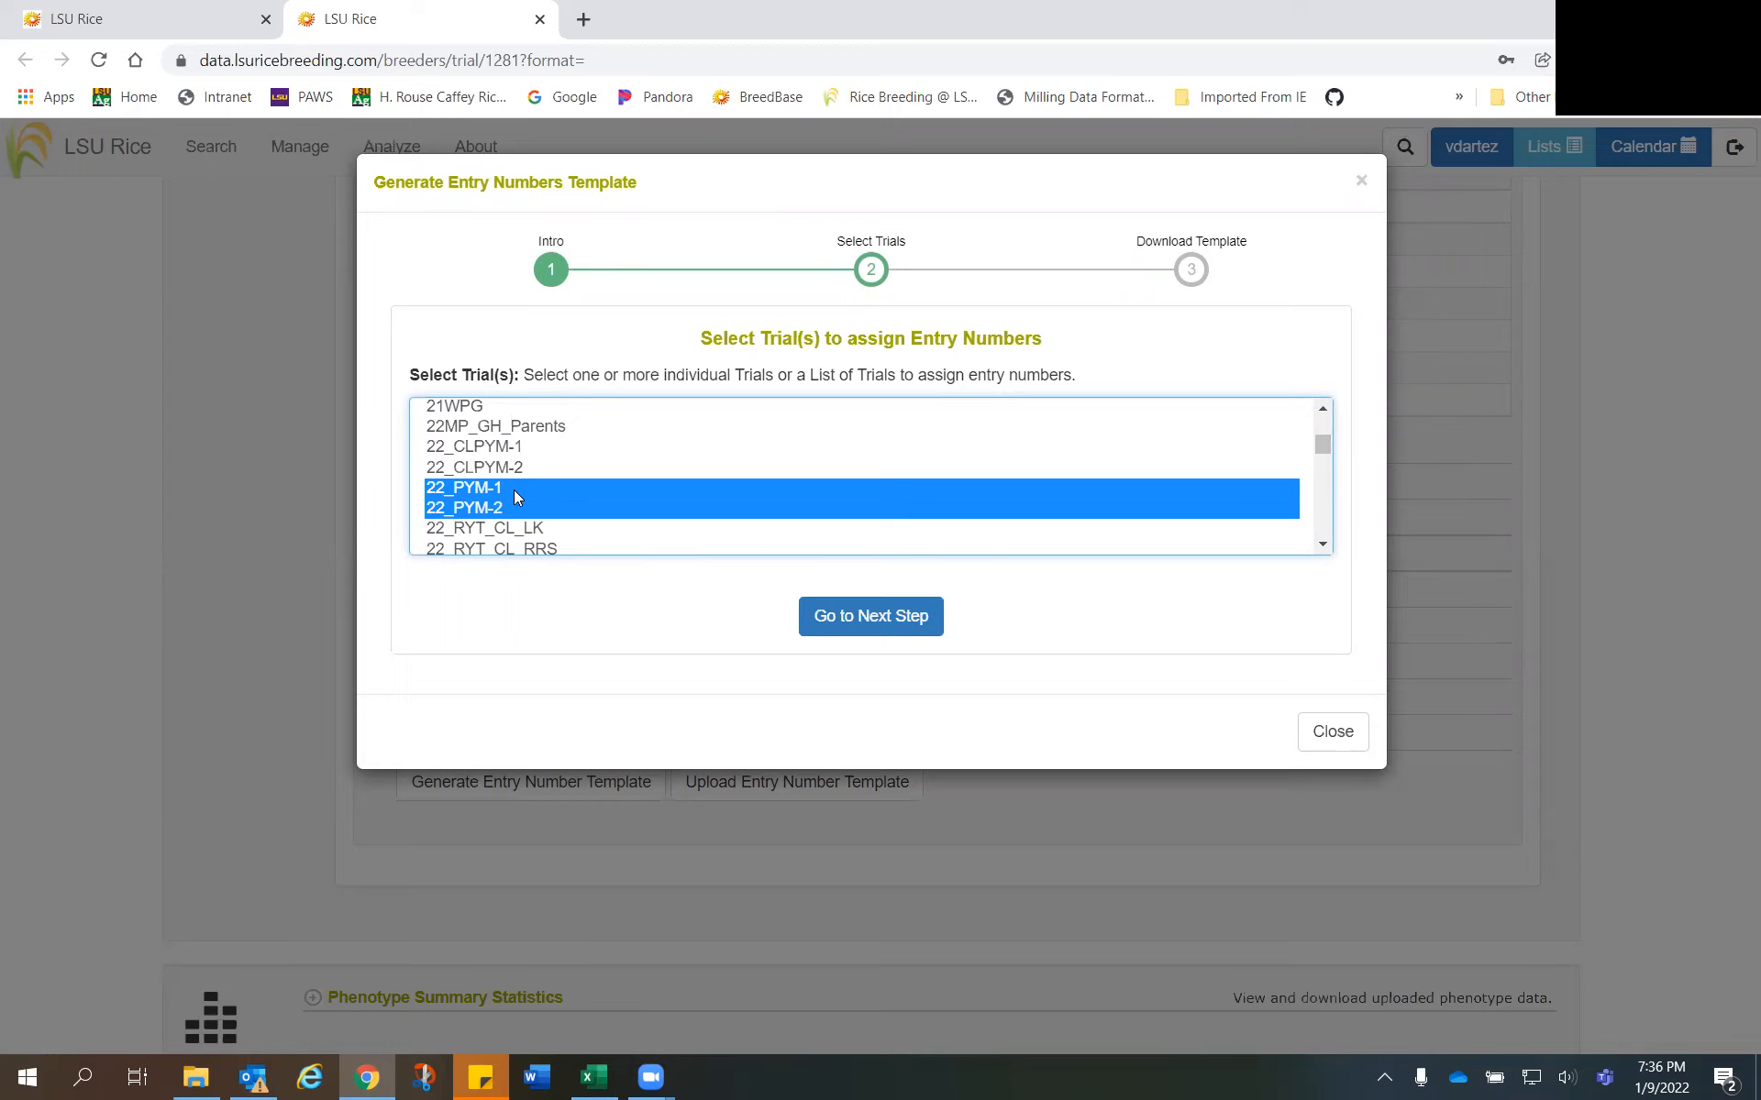
- Download the entry number template for the selected trials and open it in Excel
left_click(885, 622)
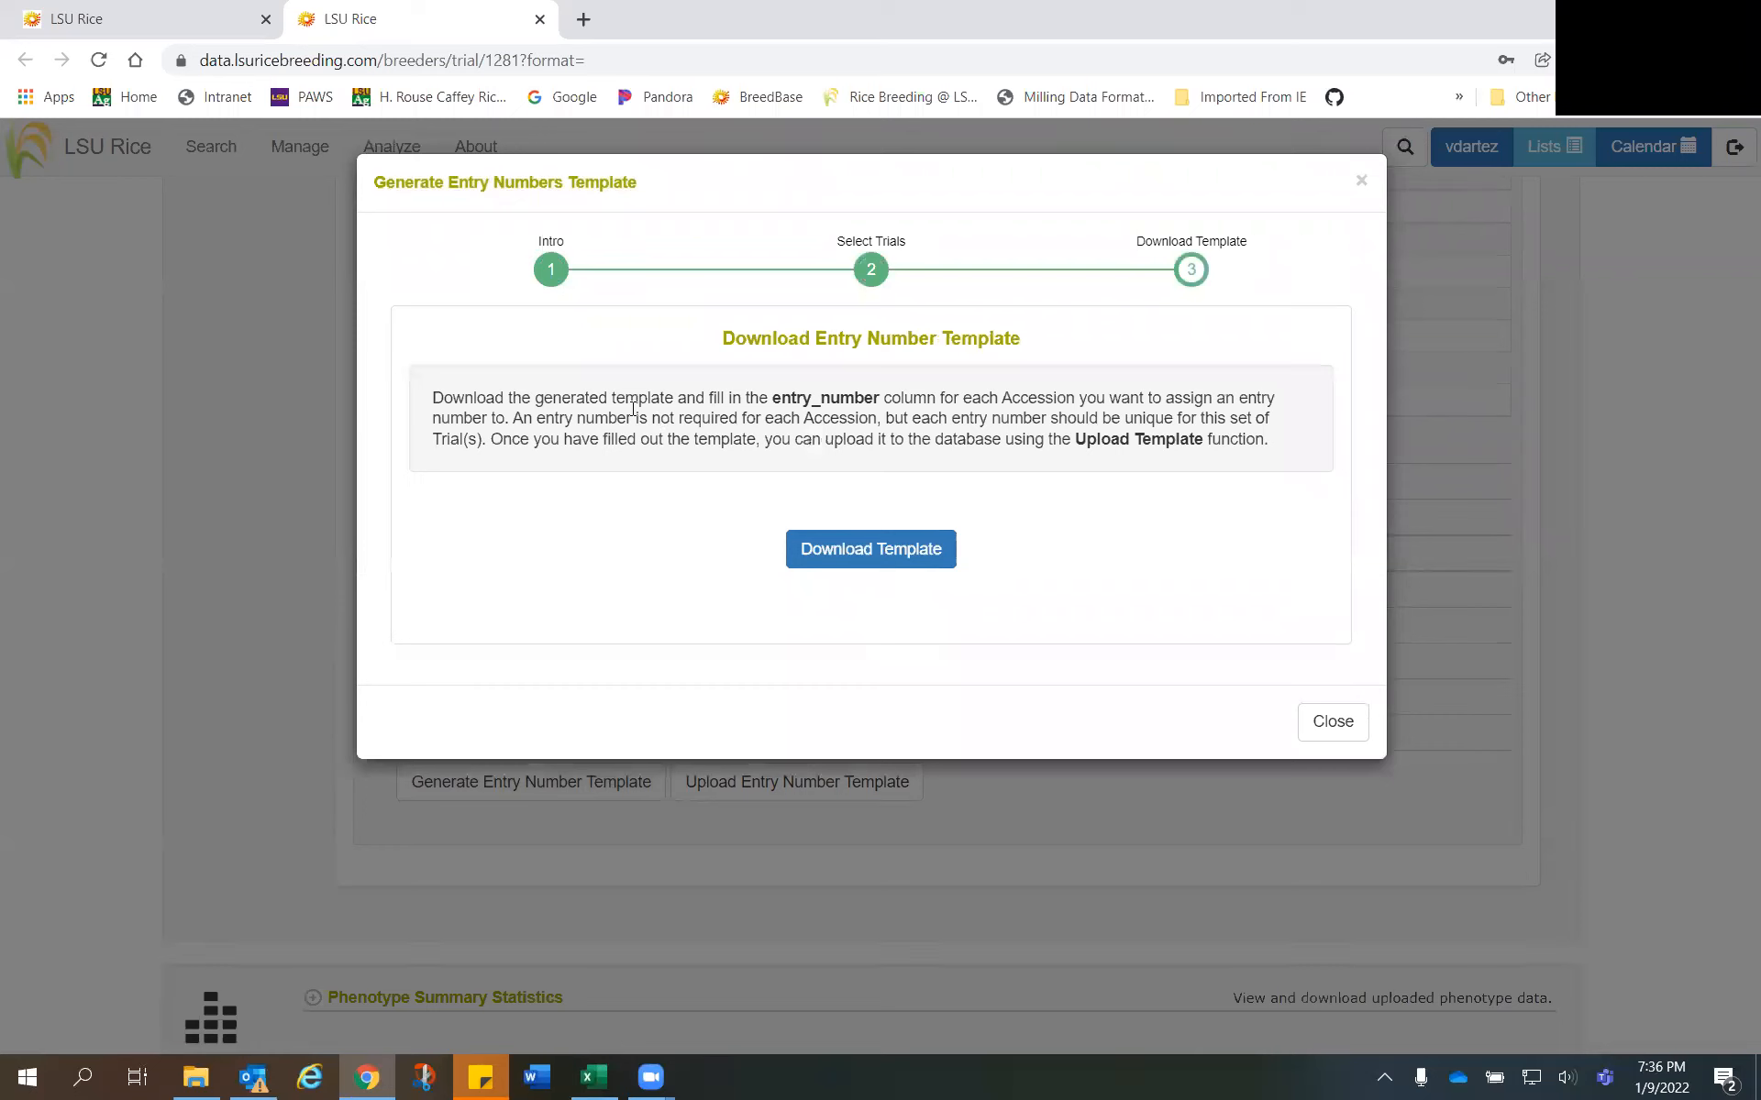
left_click(868, 562)
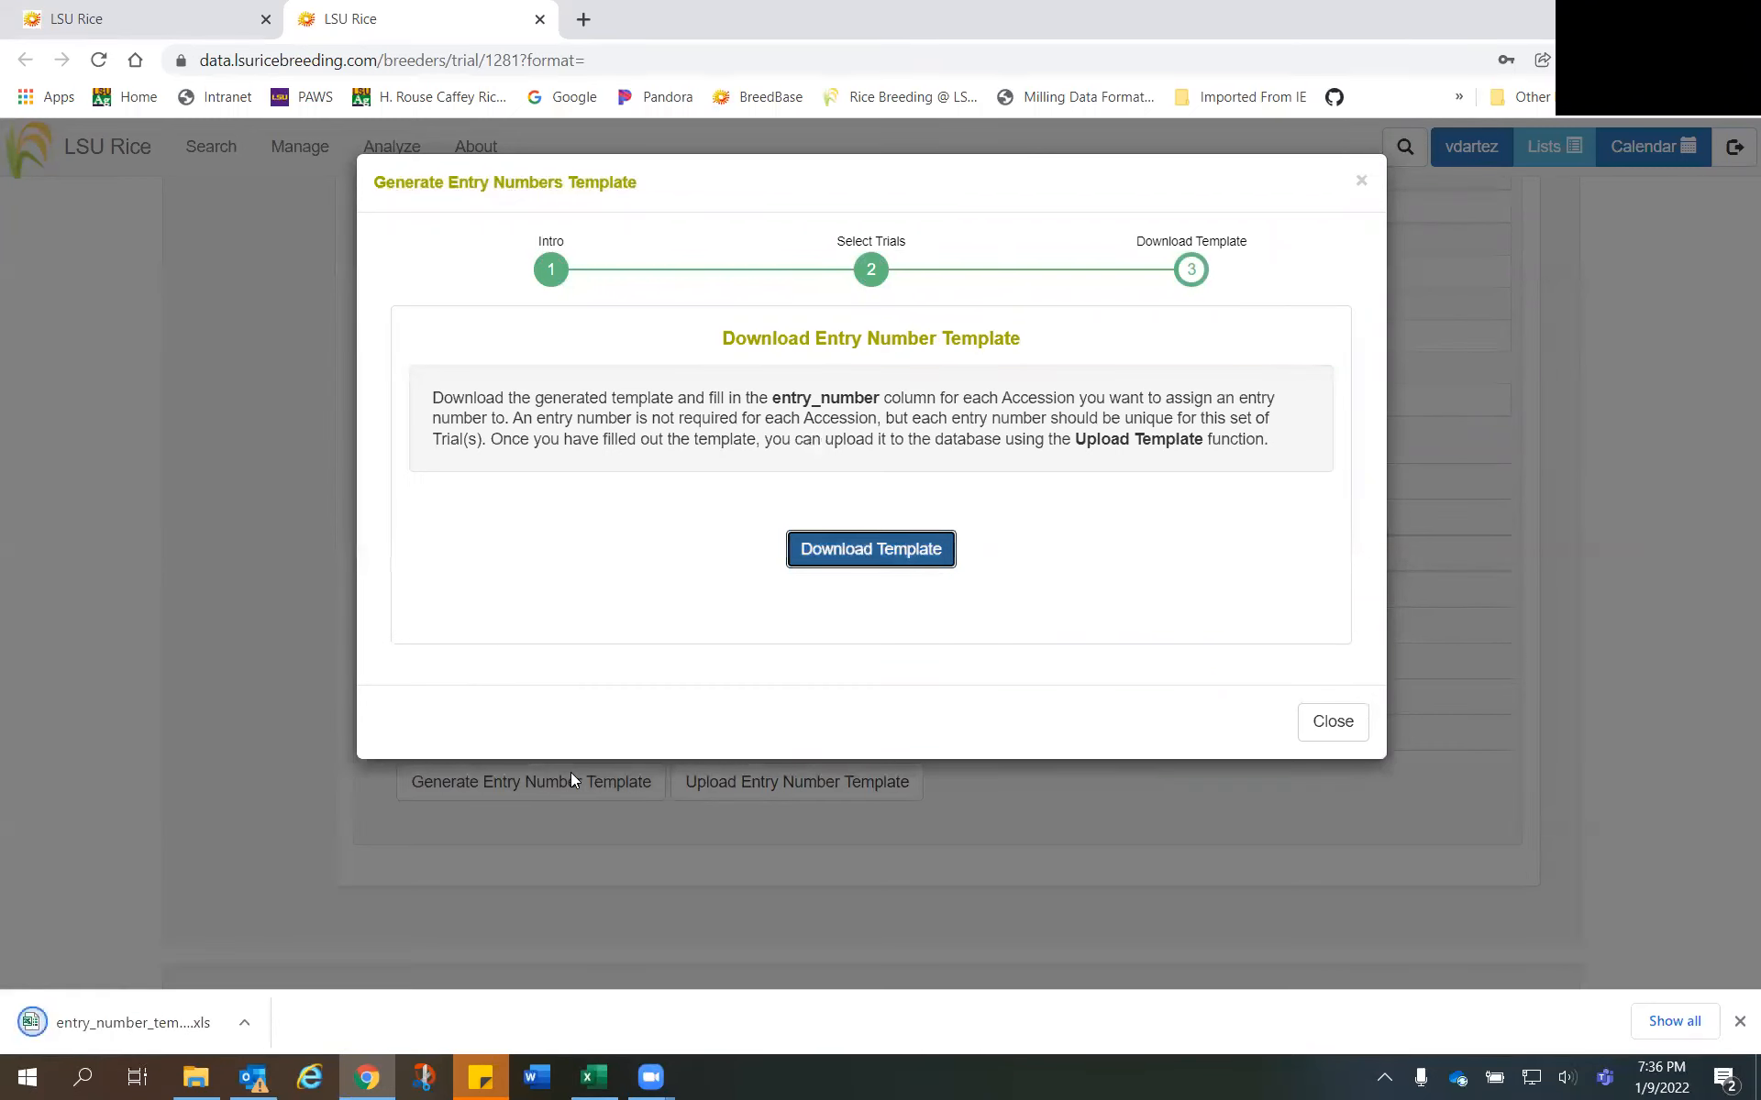
left_click(72, 1027)
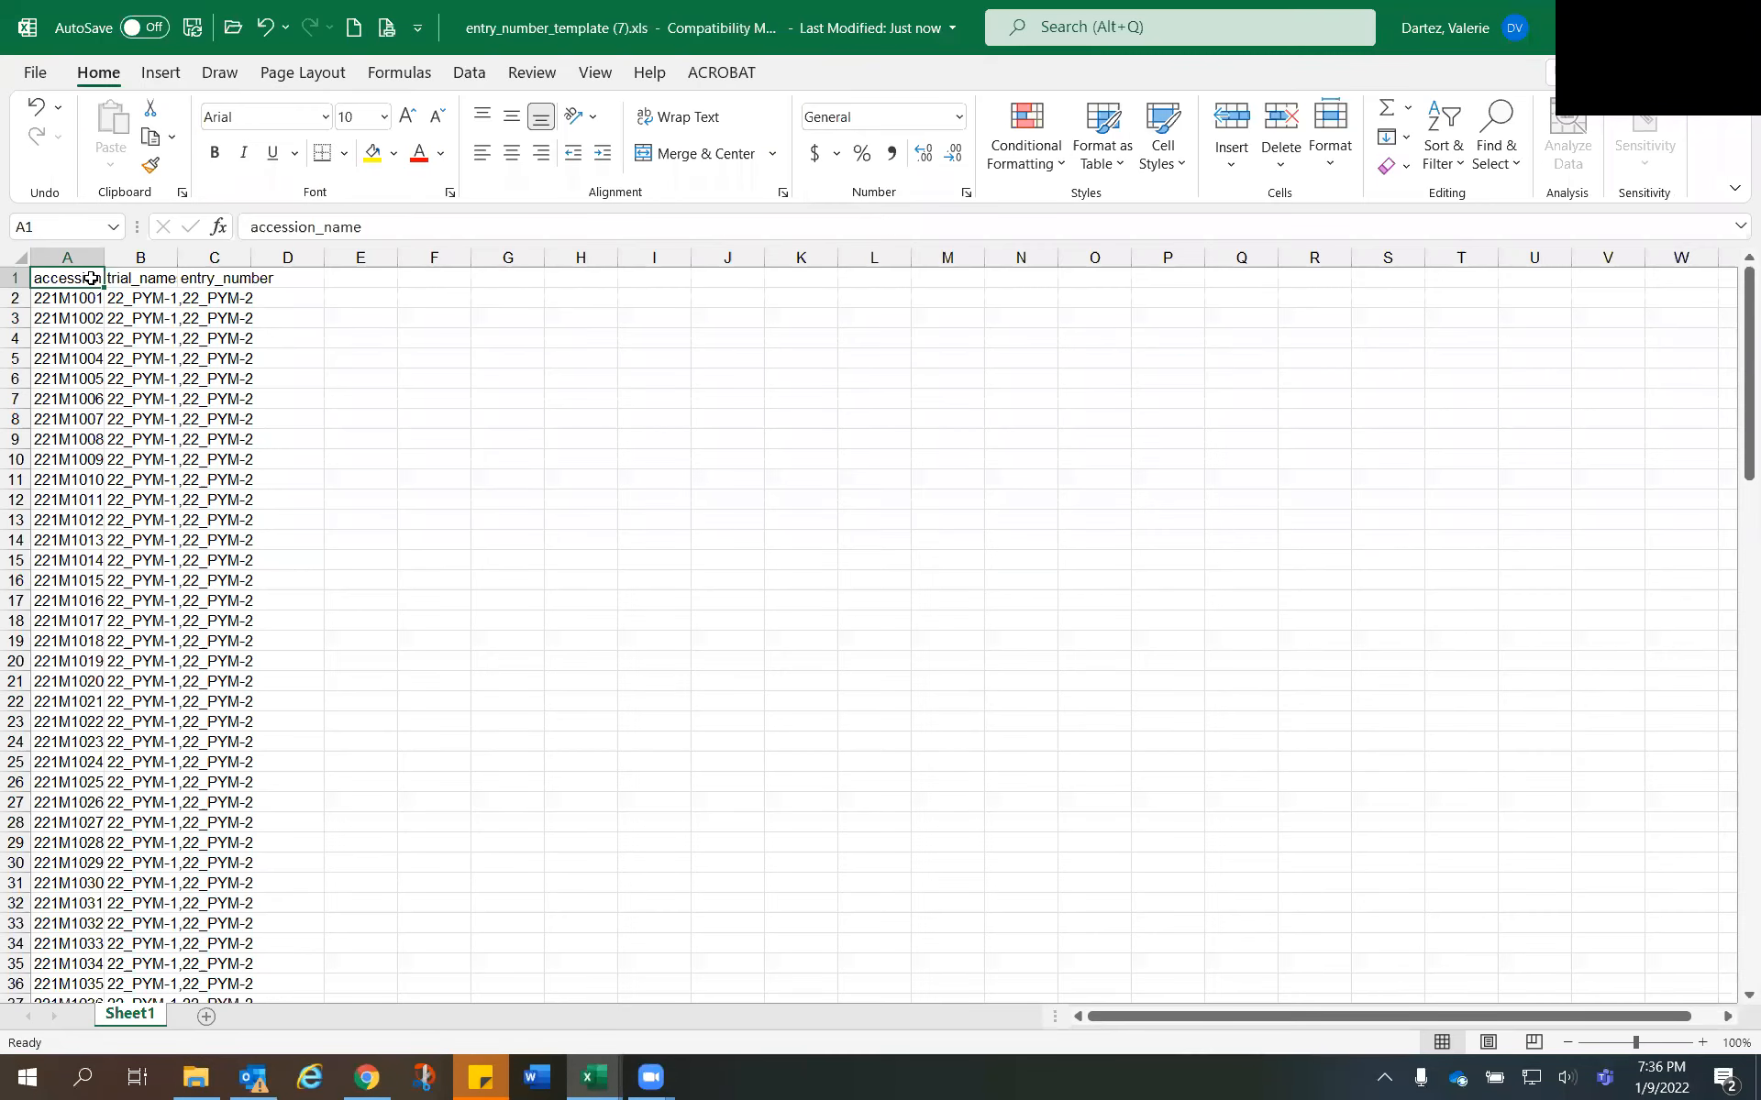
- Fit columns A to C to their contents and check the first row's accession and trial names
left_click_drag(90, 260, 197, 268)
double_click(241, 260)
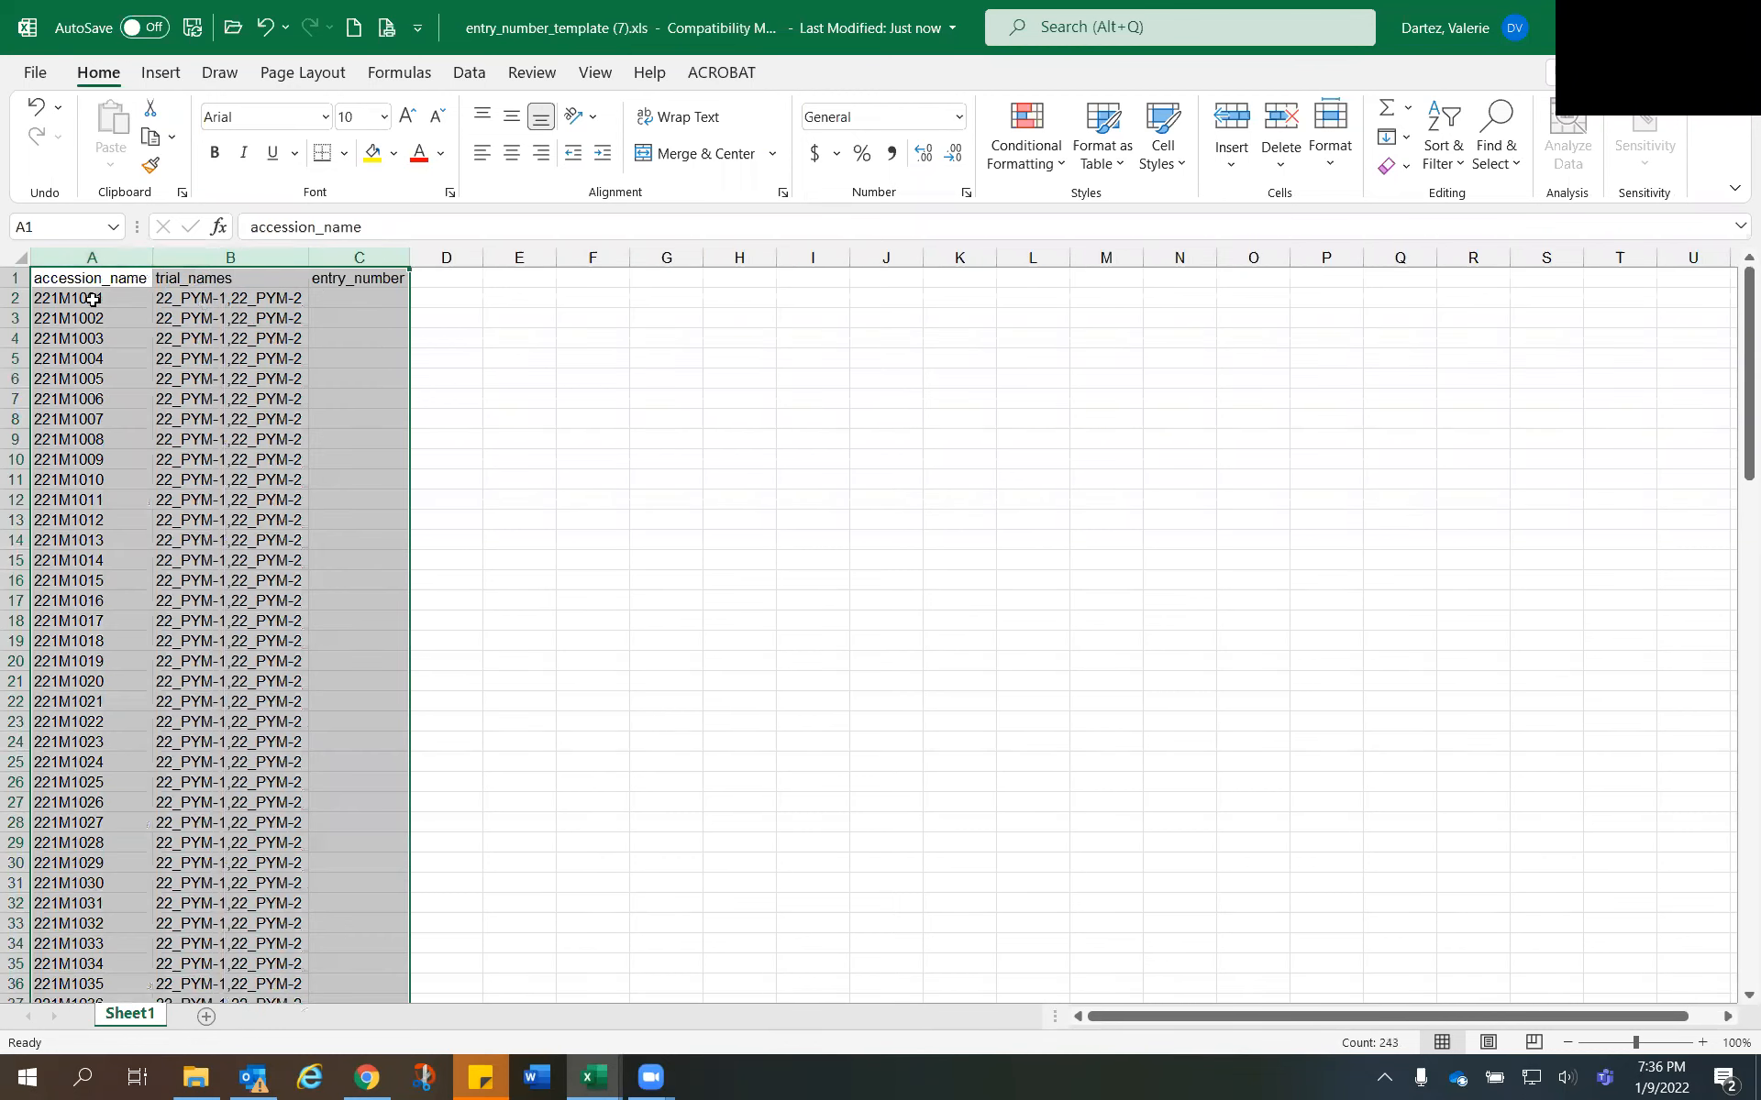
key("Down")
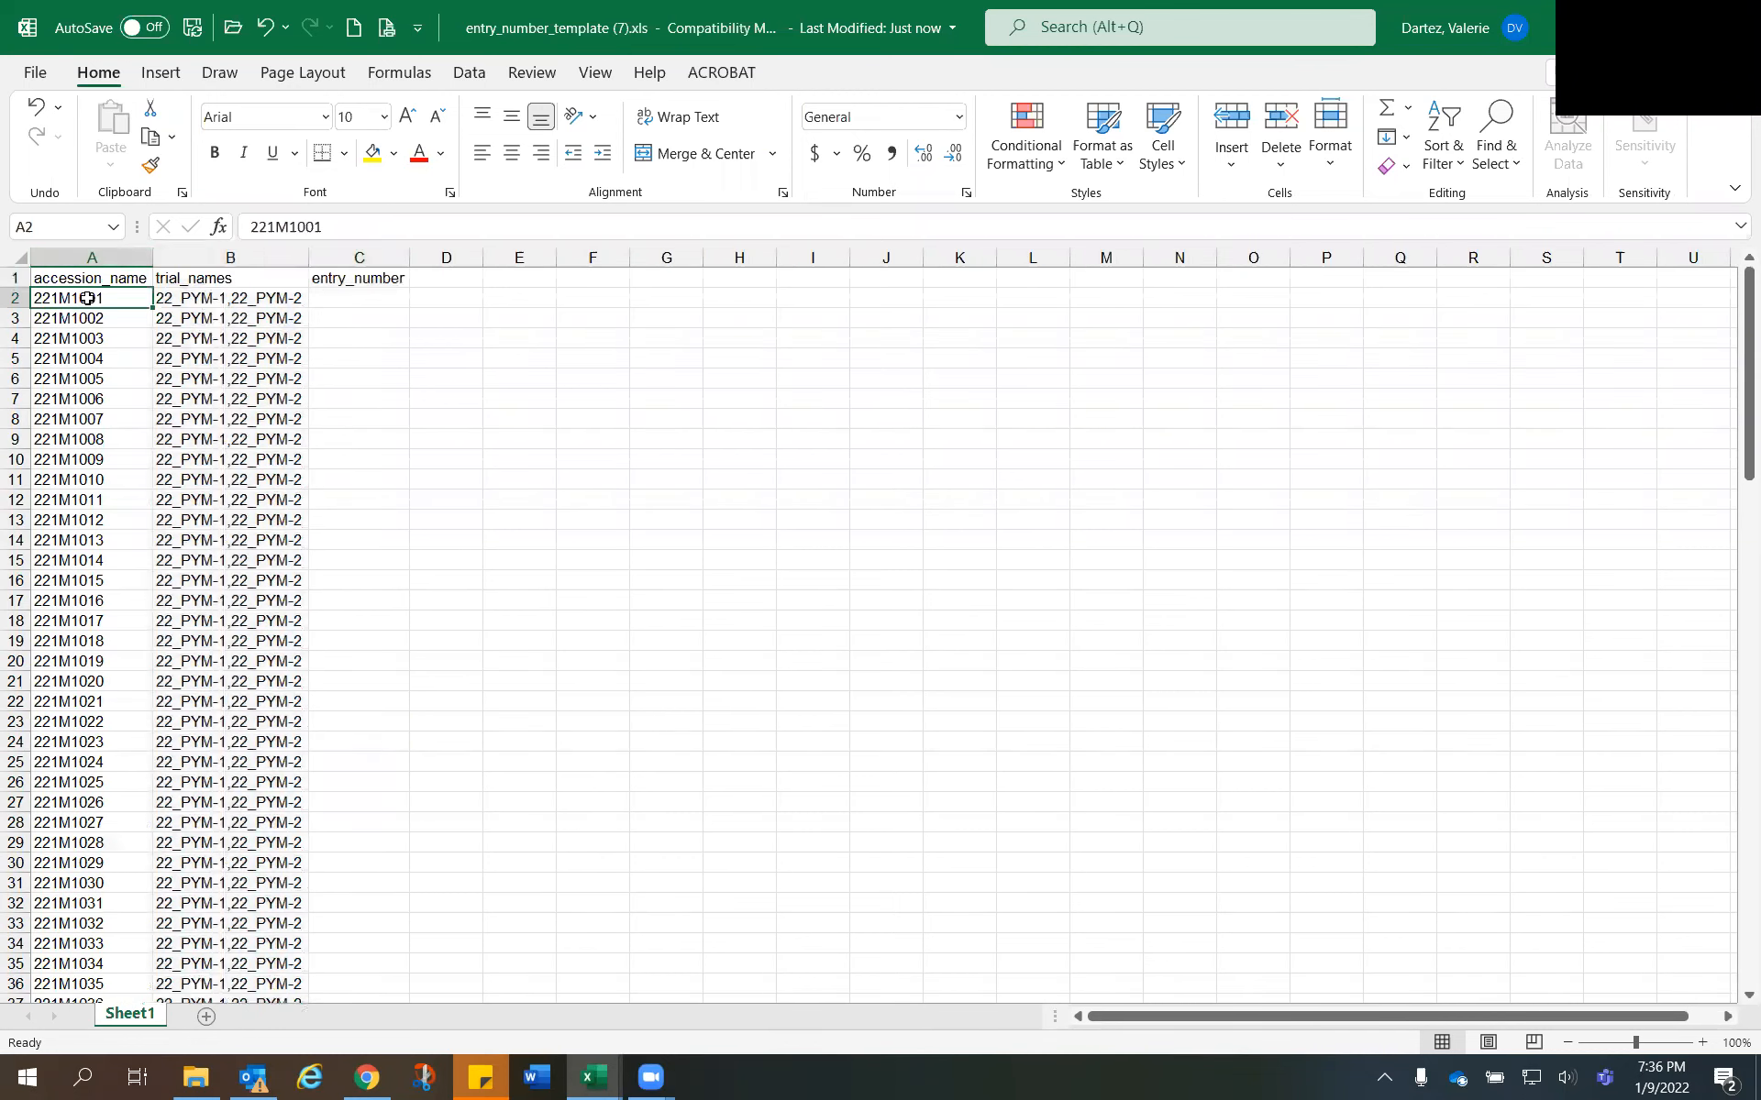
left_click(210, 302)
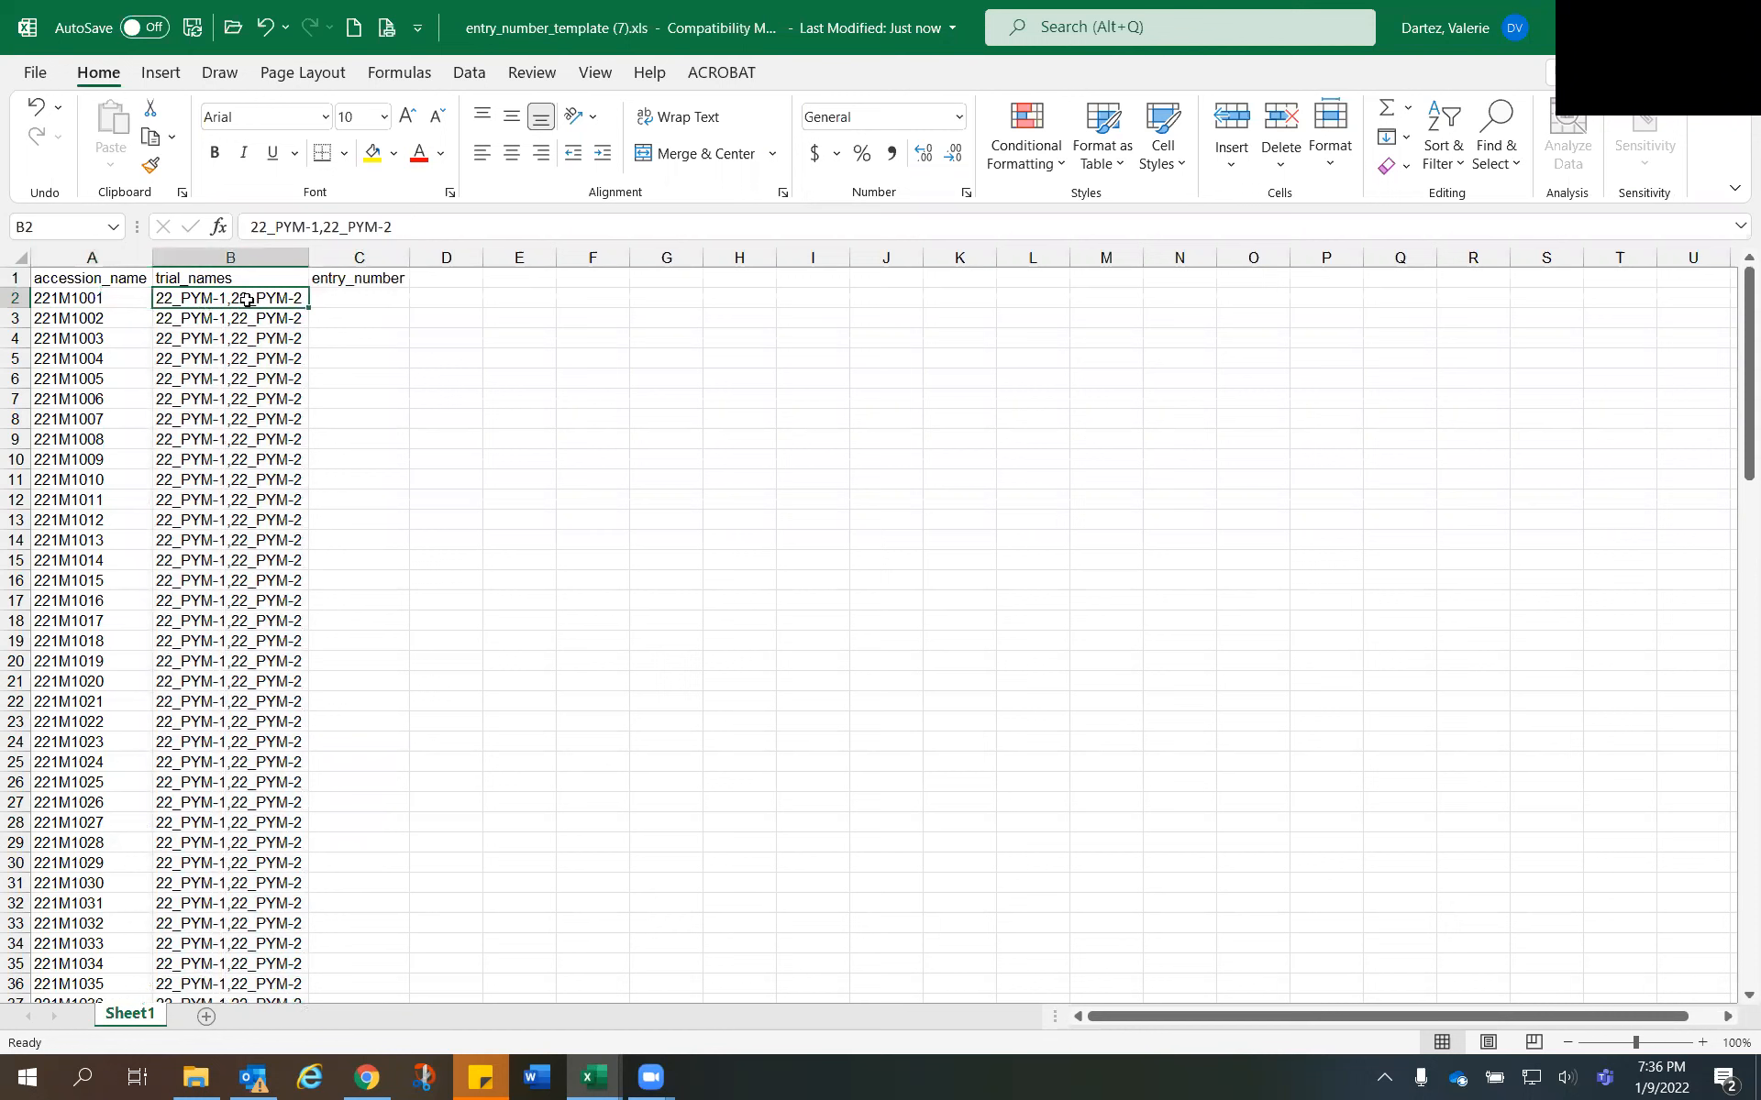
- Enter 1 and 2 as the entry numbers of accessions 221M1001 and 221M1002 in cells C2 and C3
left_click(360, 299)
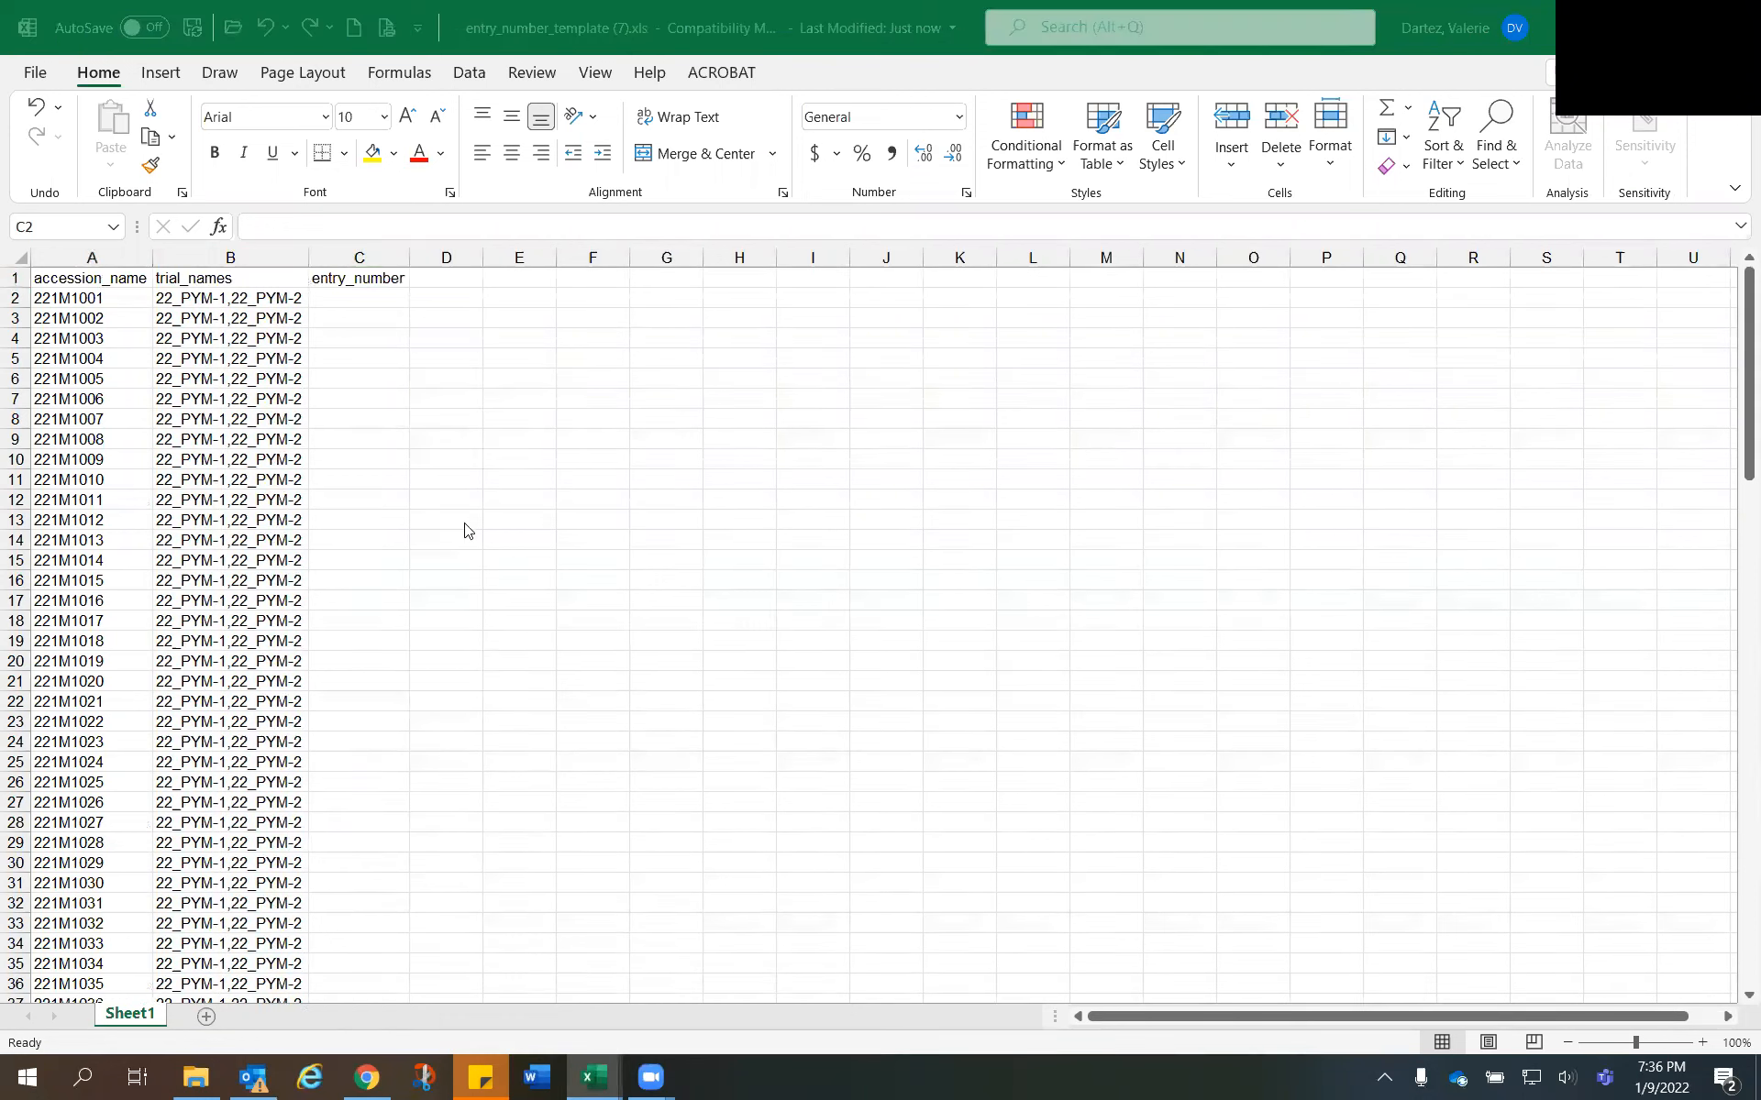
left_click(345, 294)
left_click(371, 300)
type("1")
key("Return")
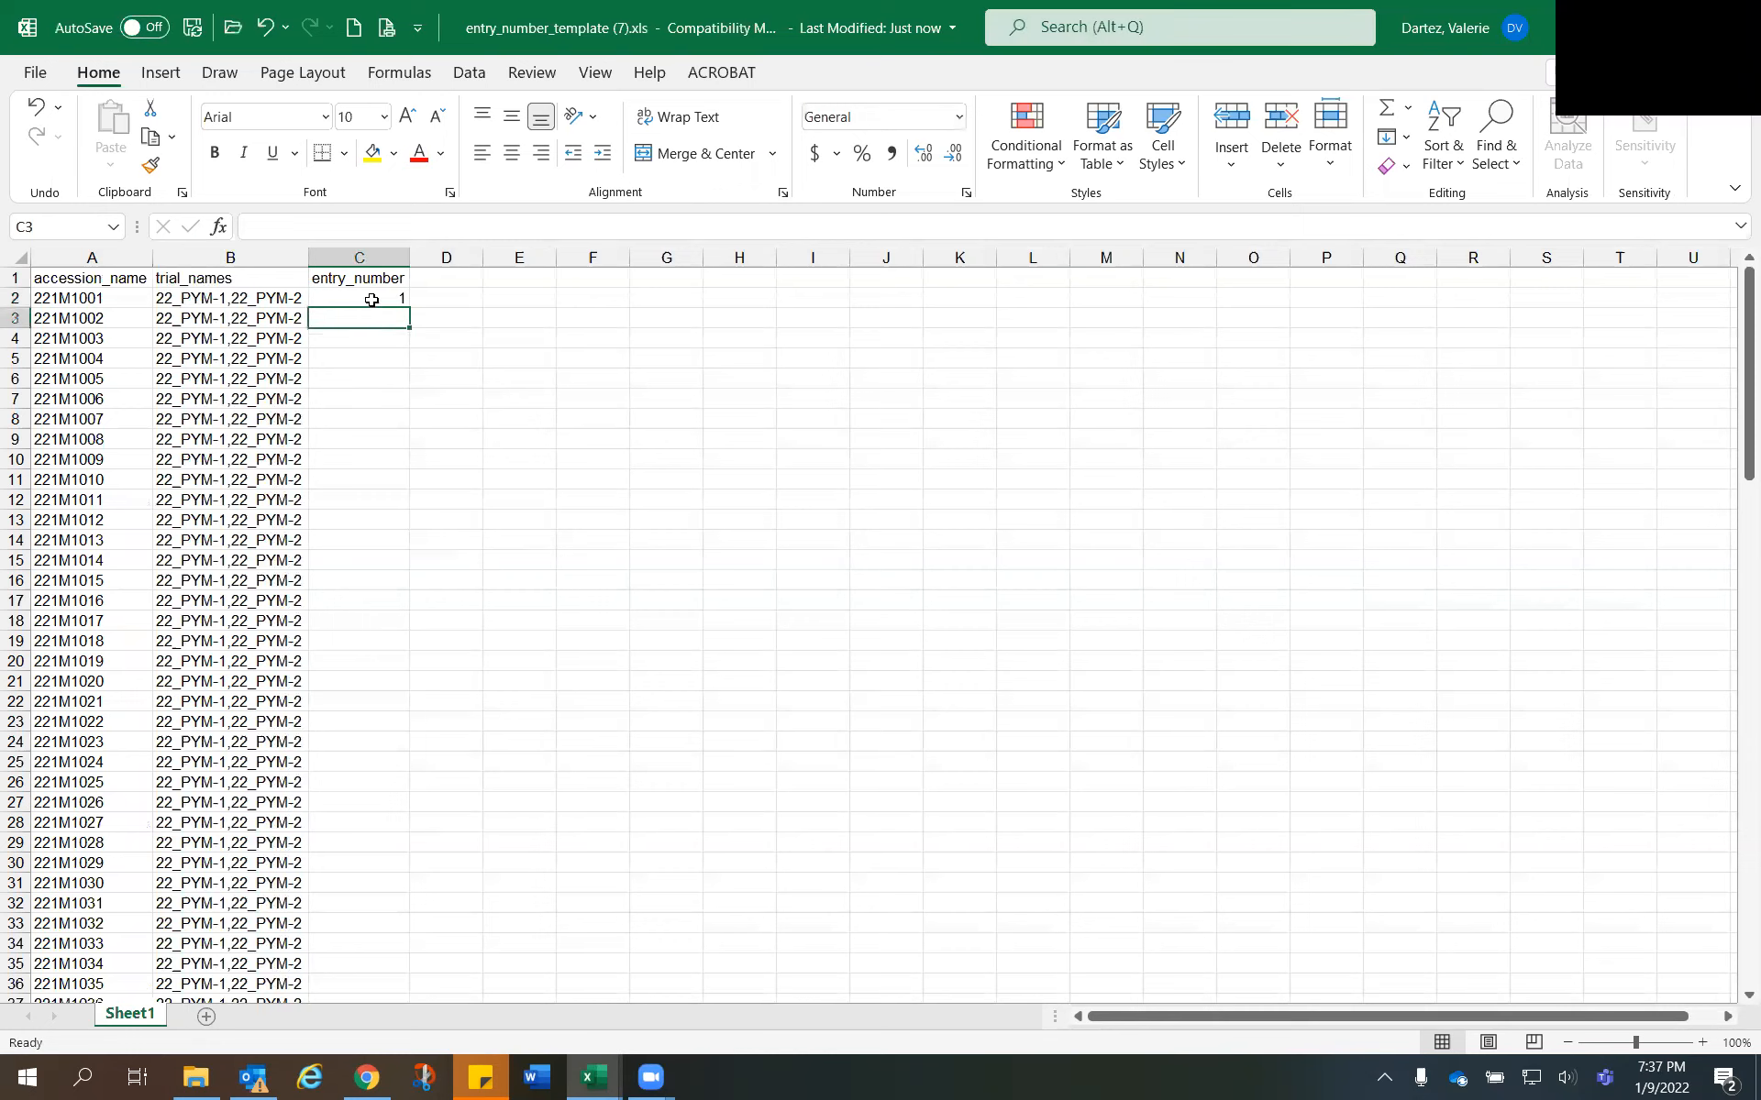
type("2")
key("Return")
key("Return")
key("Return")
key("Return")
- Extend the number series from C2:C3 down the entry_number column for all accessions and check the filled rows
left_click_drag(371, 297, 392, 319)
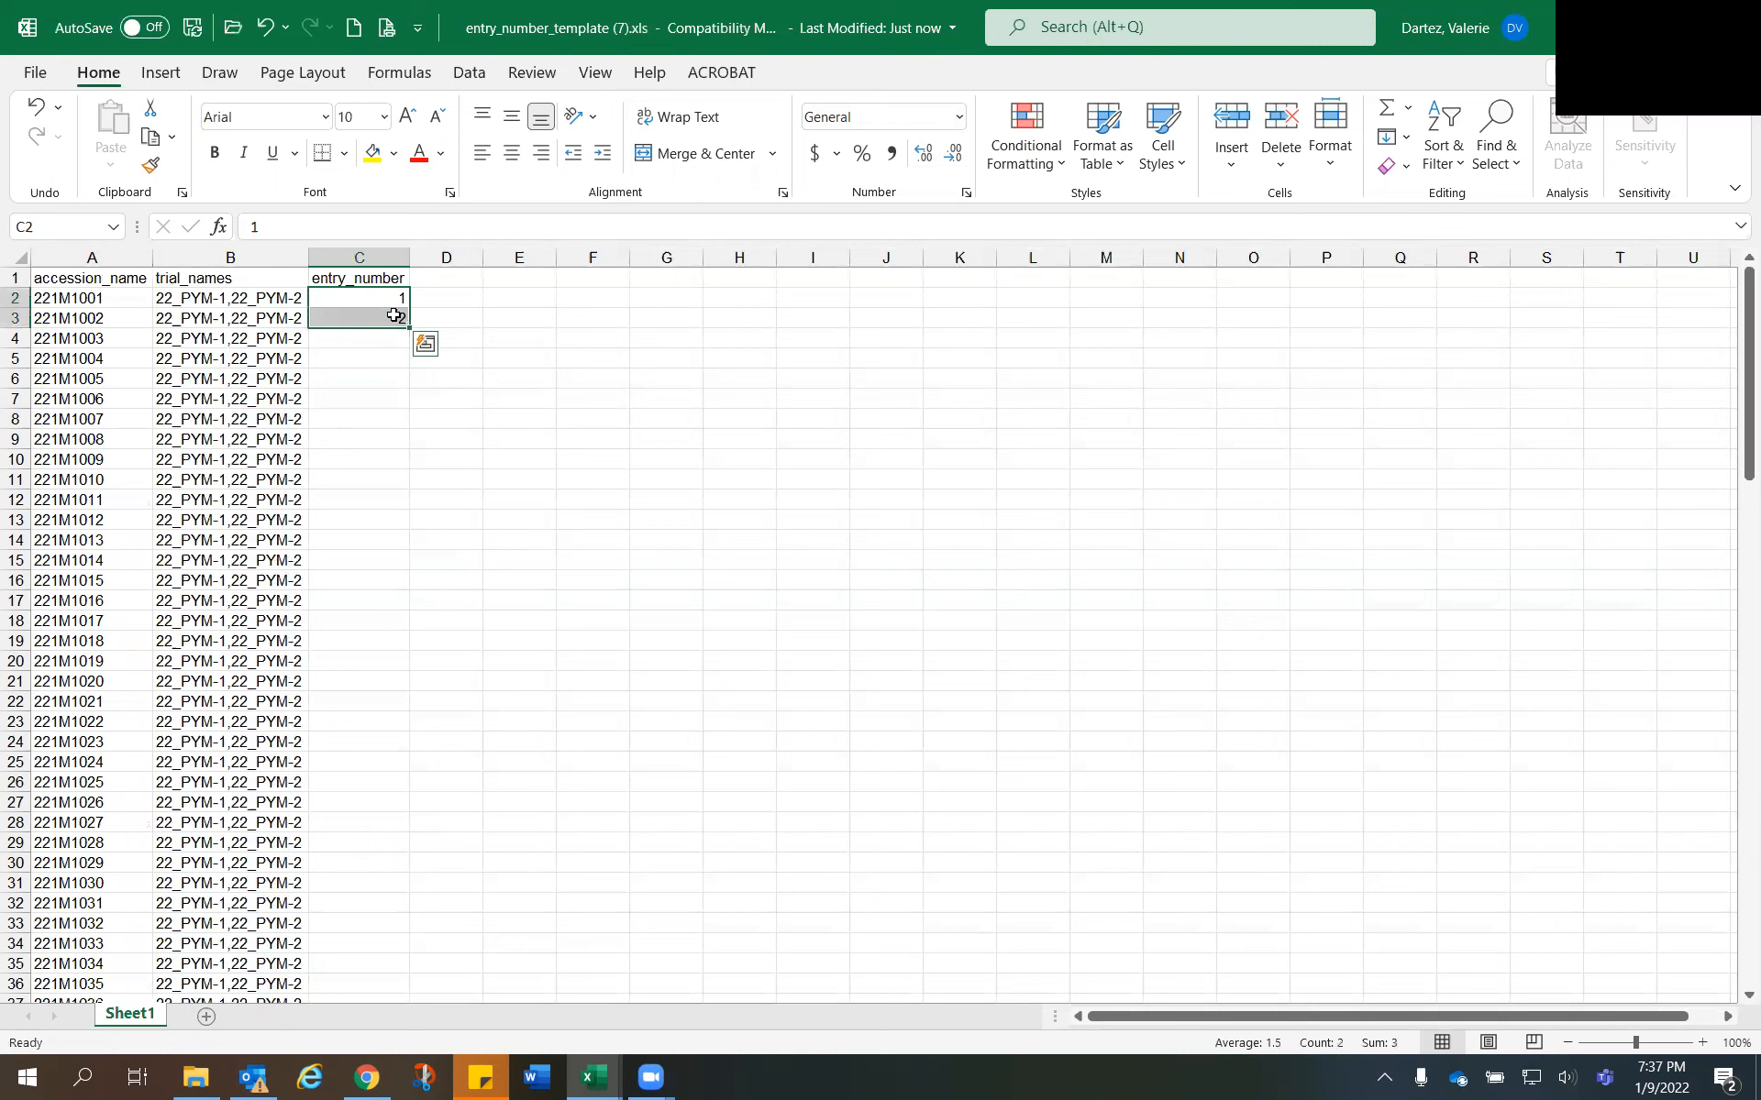
double_click(409, 328)
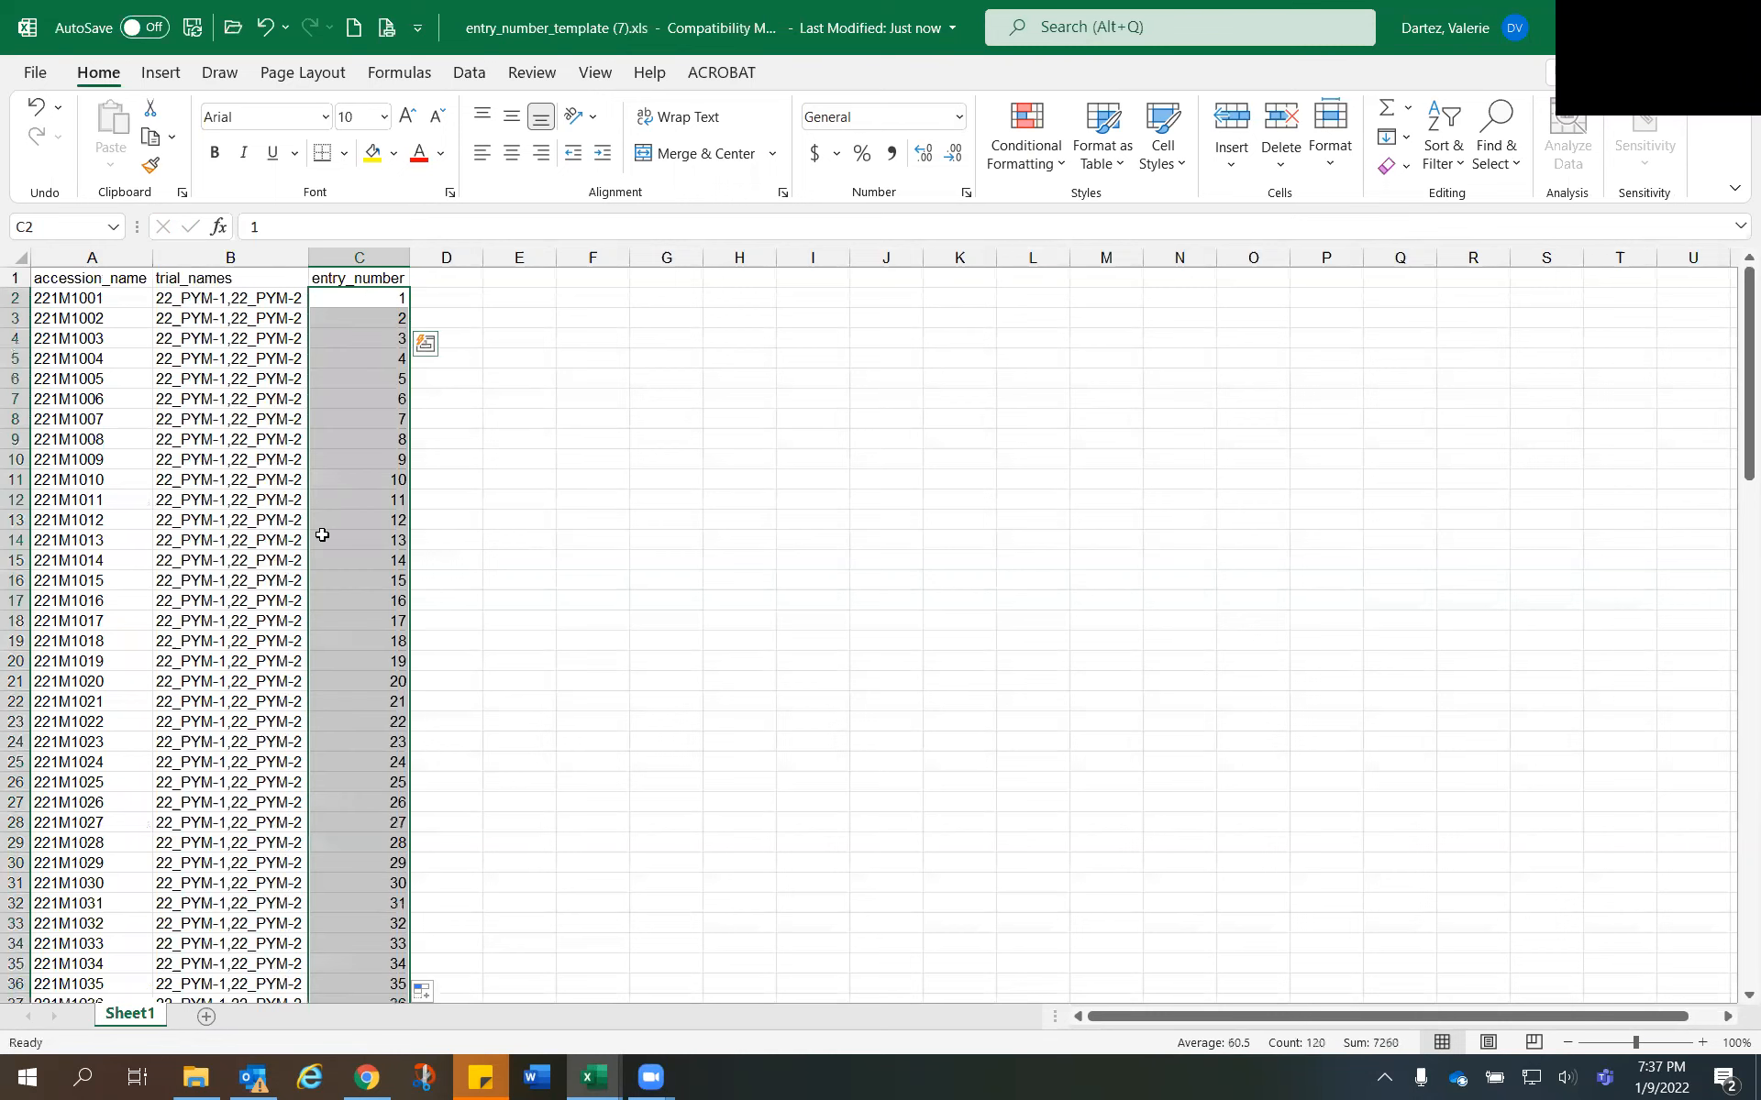
scroll(334, 594, "down", 9)
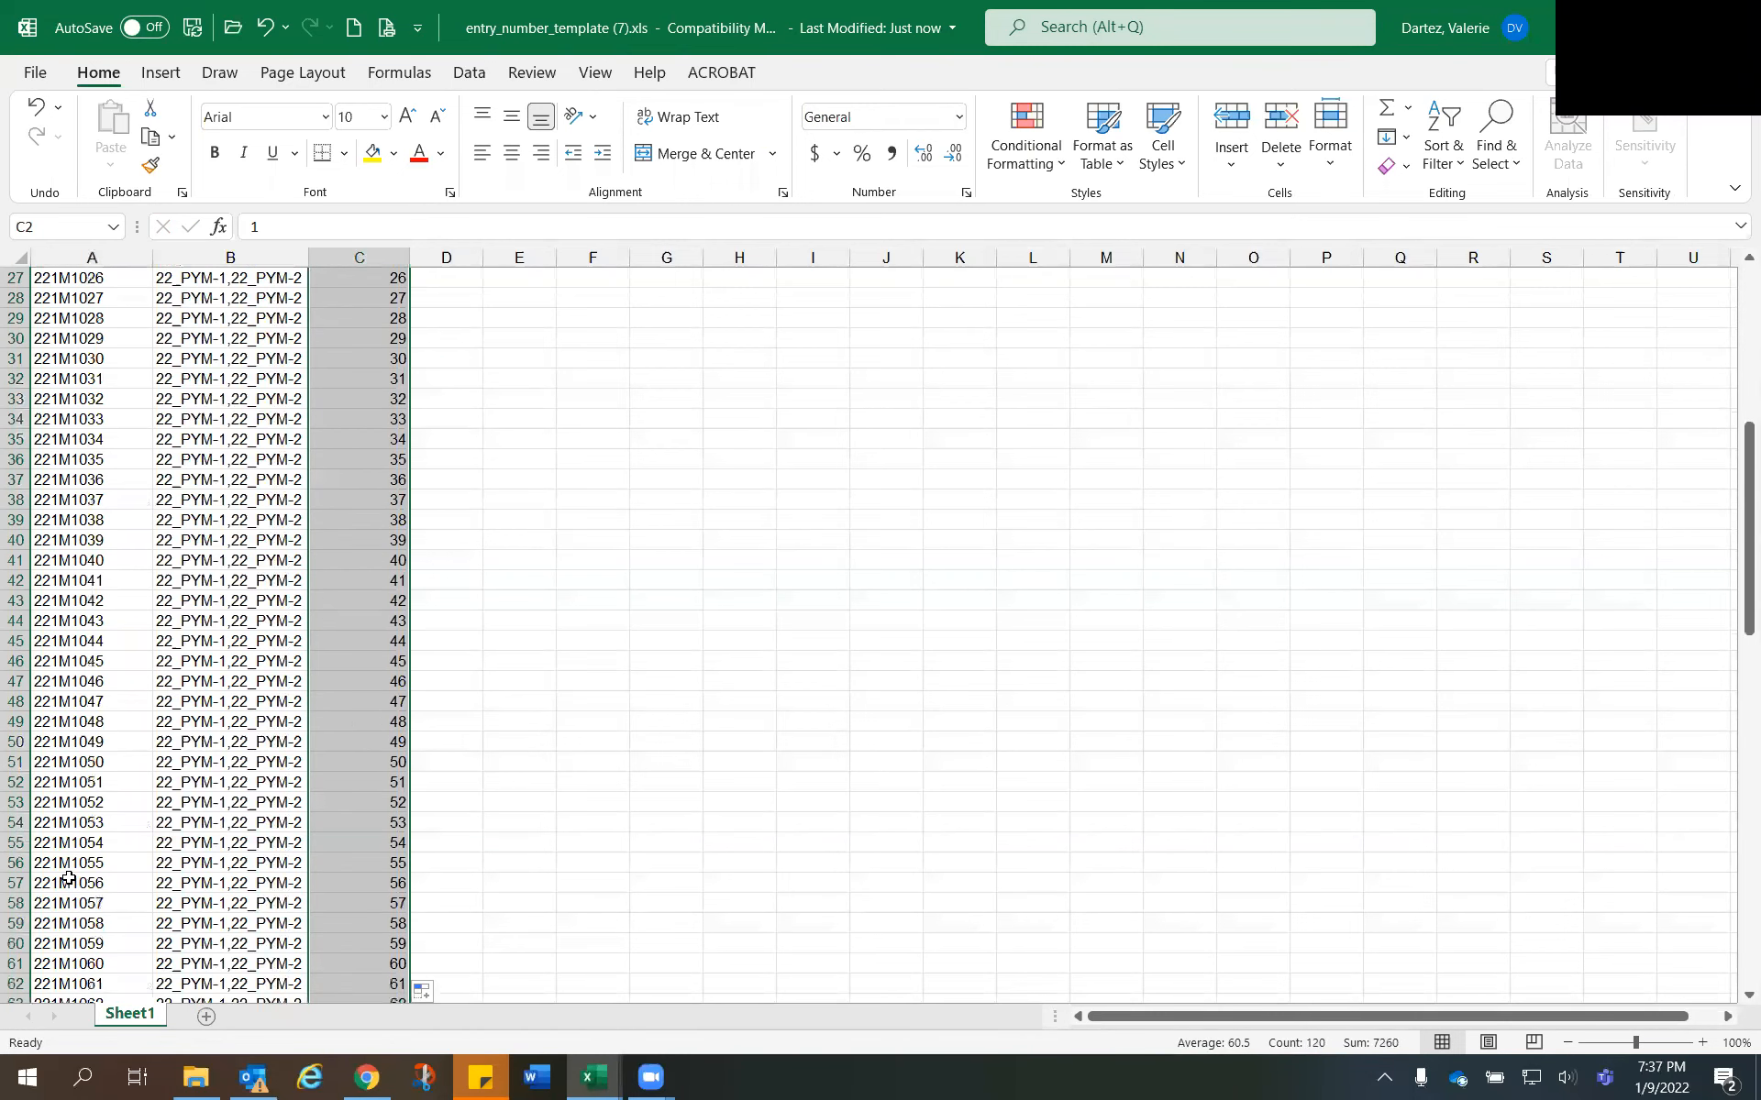
left_click(96, 864)
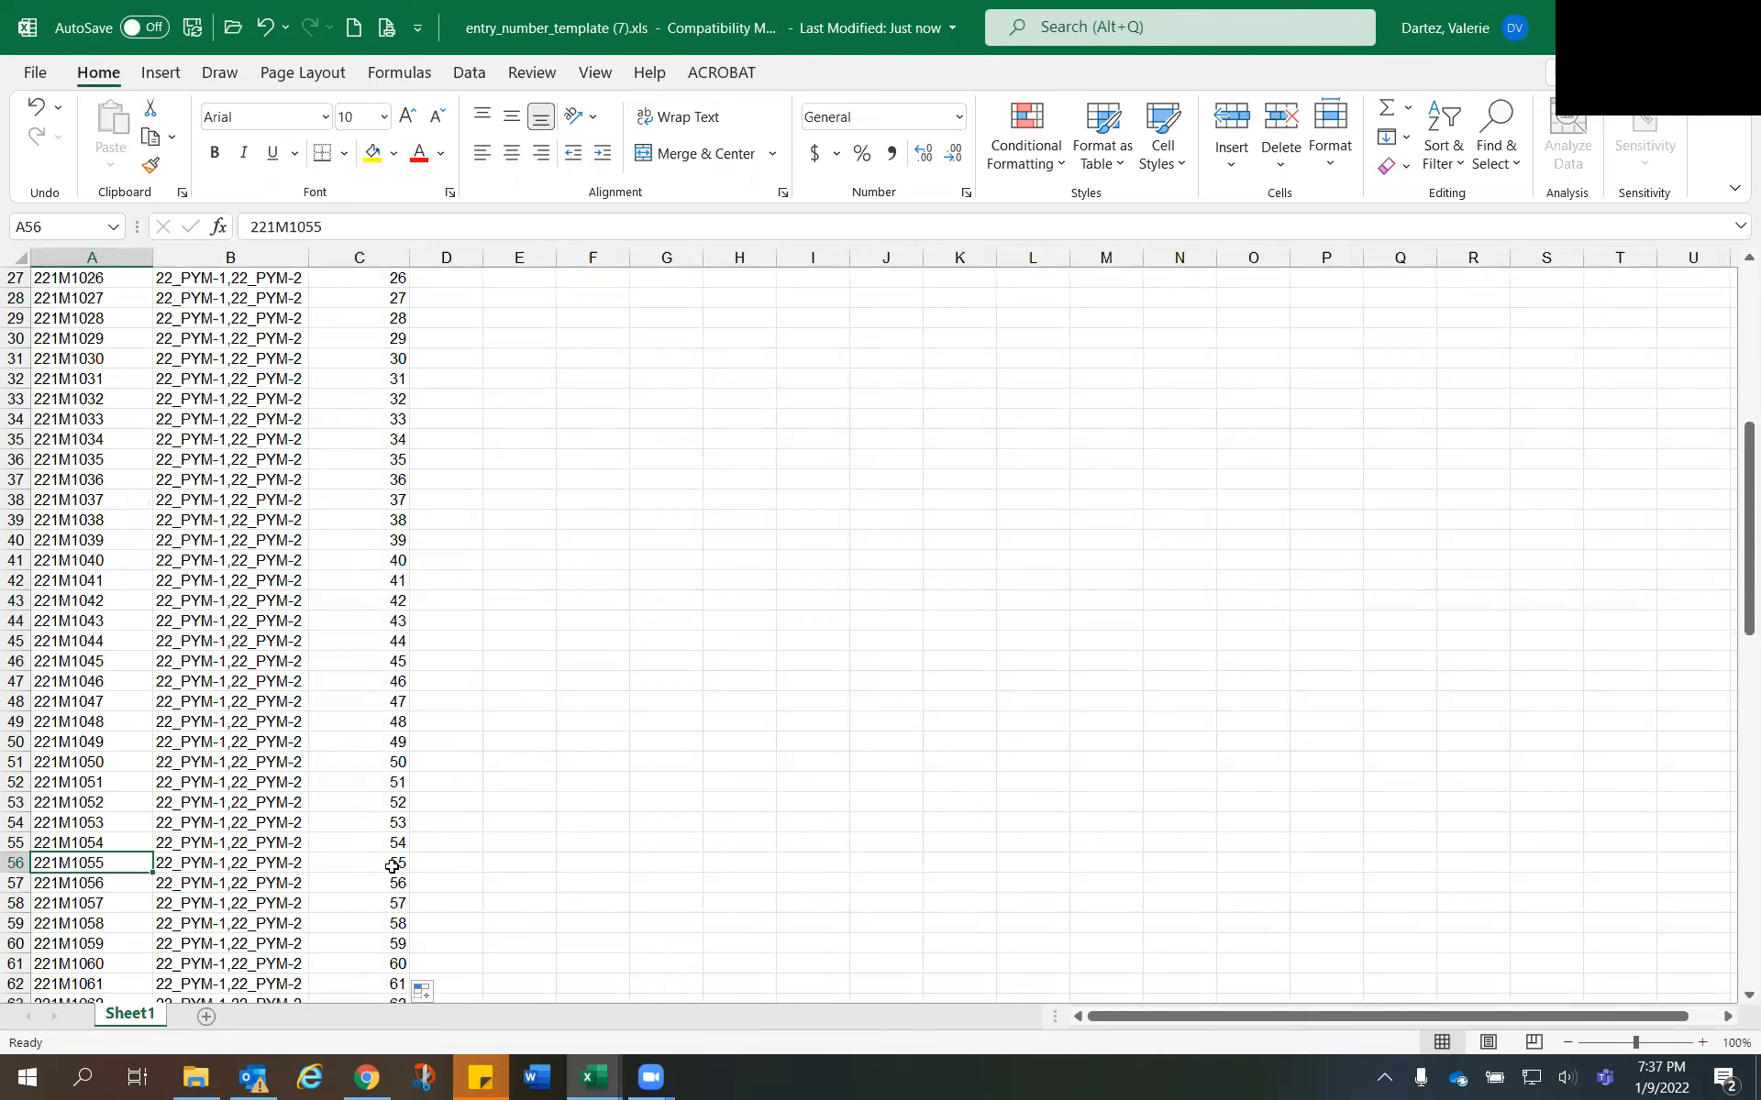
- Check the last rows of the entry number sheet, including the Jupiter, Lynx and Titan checks, and return to the header row
scroll(391, 866, "down", 19)
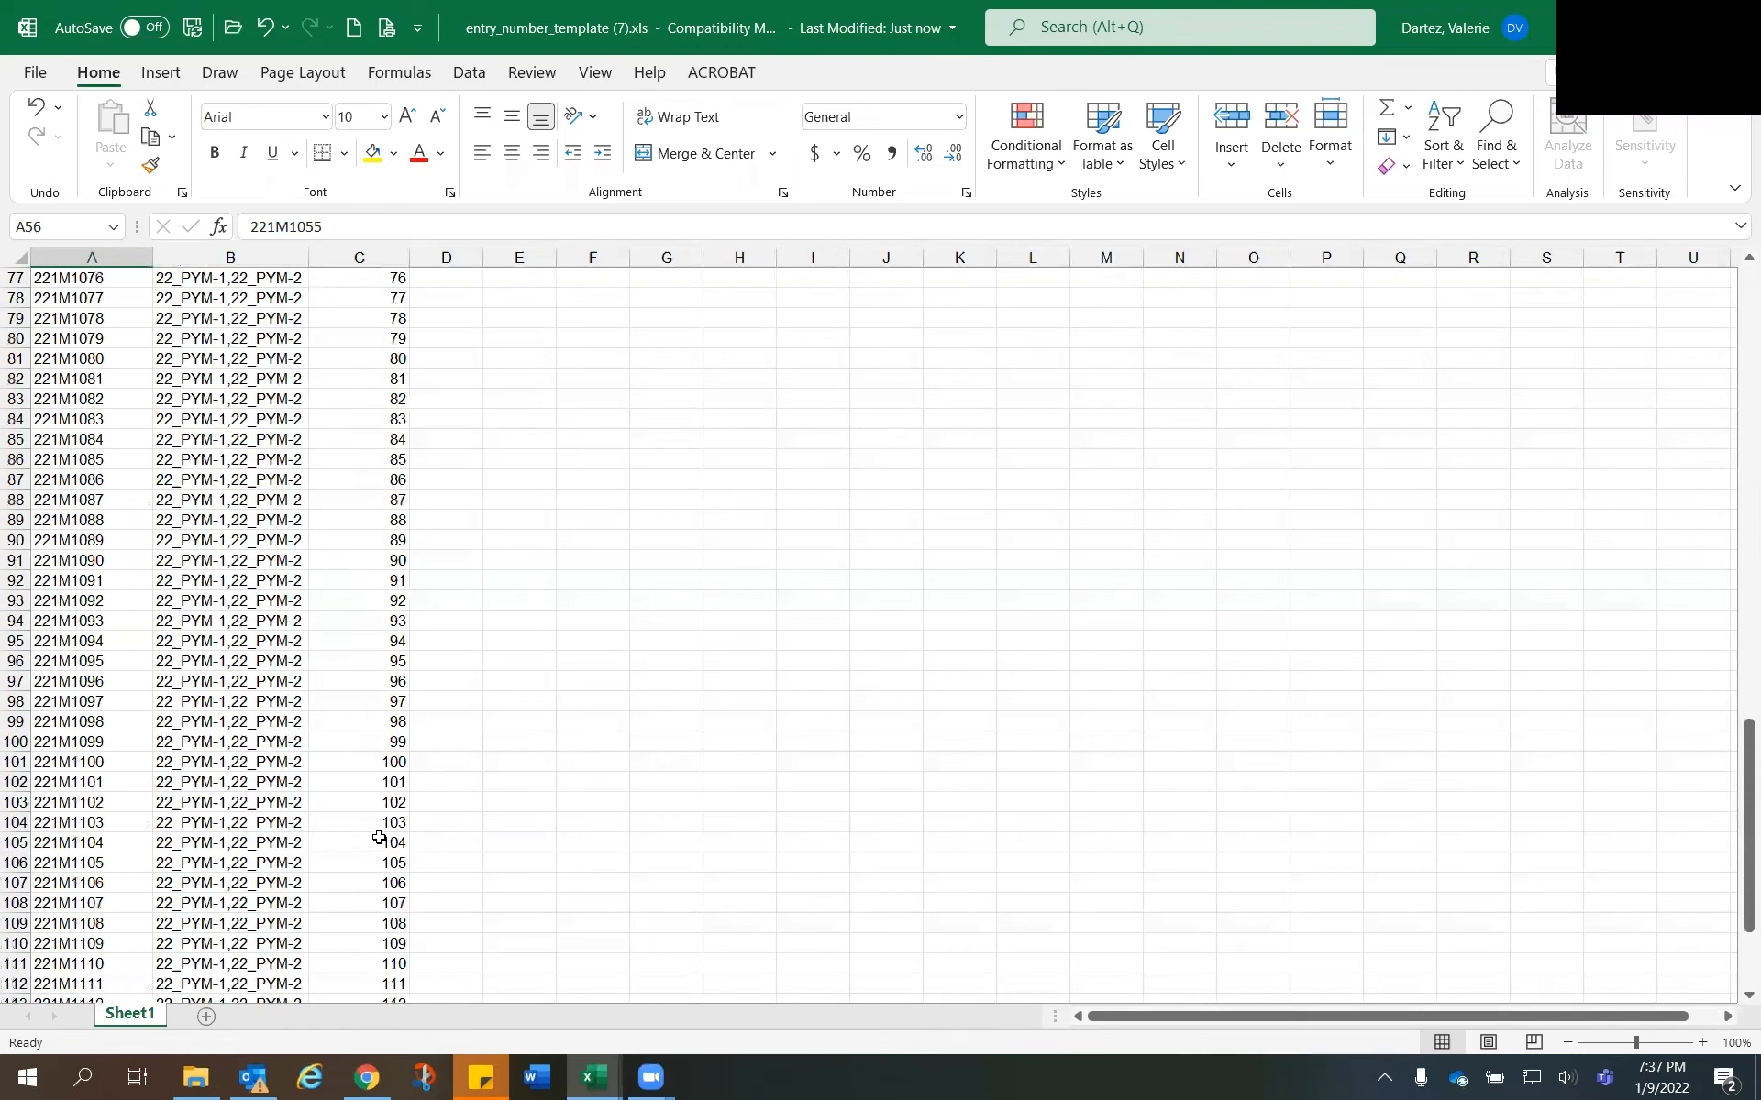
scroll(366, 812, "down", 5)
scroll(366, 797, "up", 1)
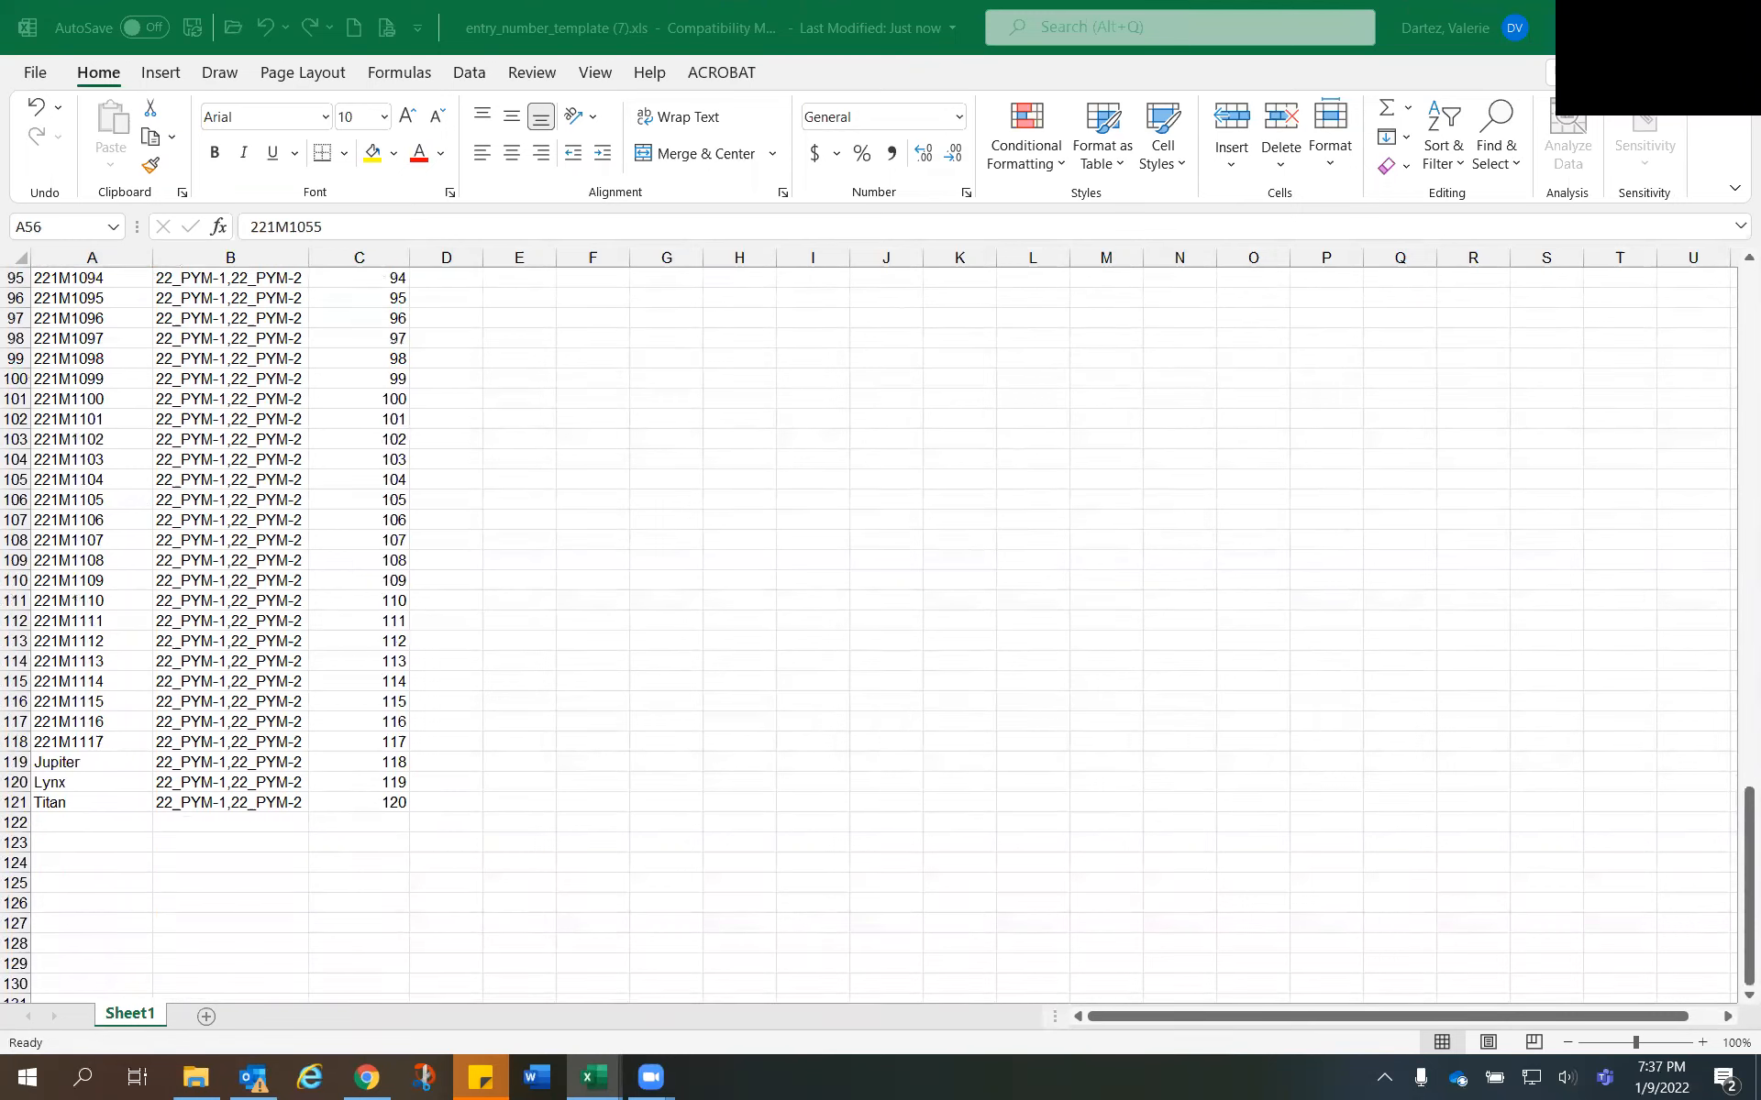
left_click(120, 704)
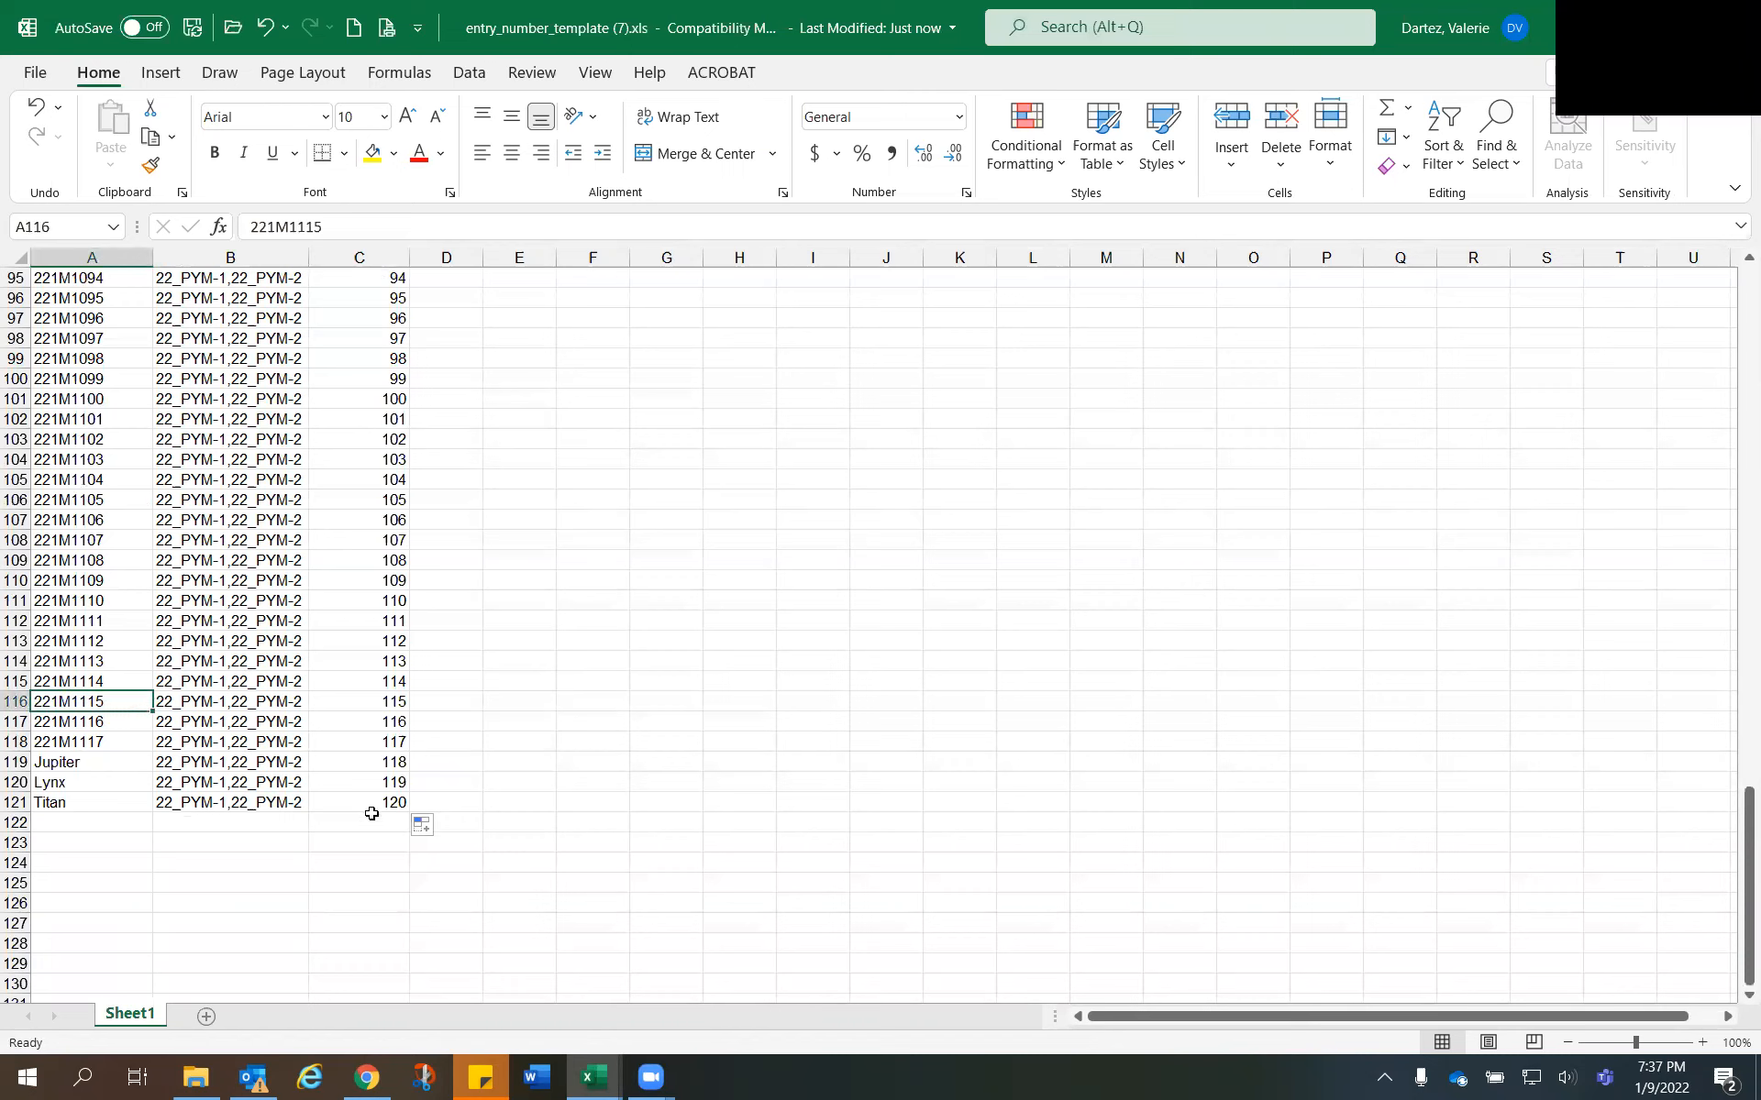
left_click(255, 821)
scroll(1738, 859, "up", 1)
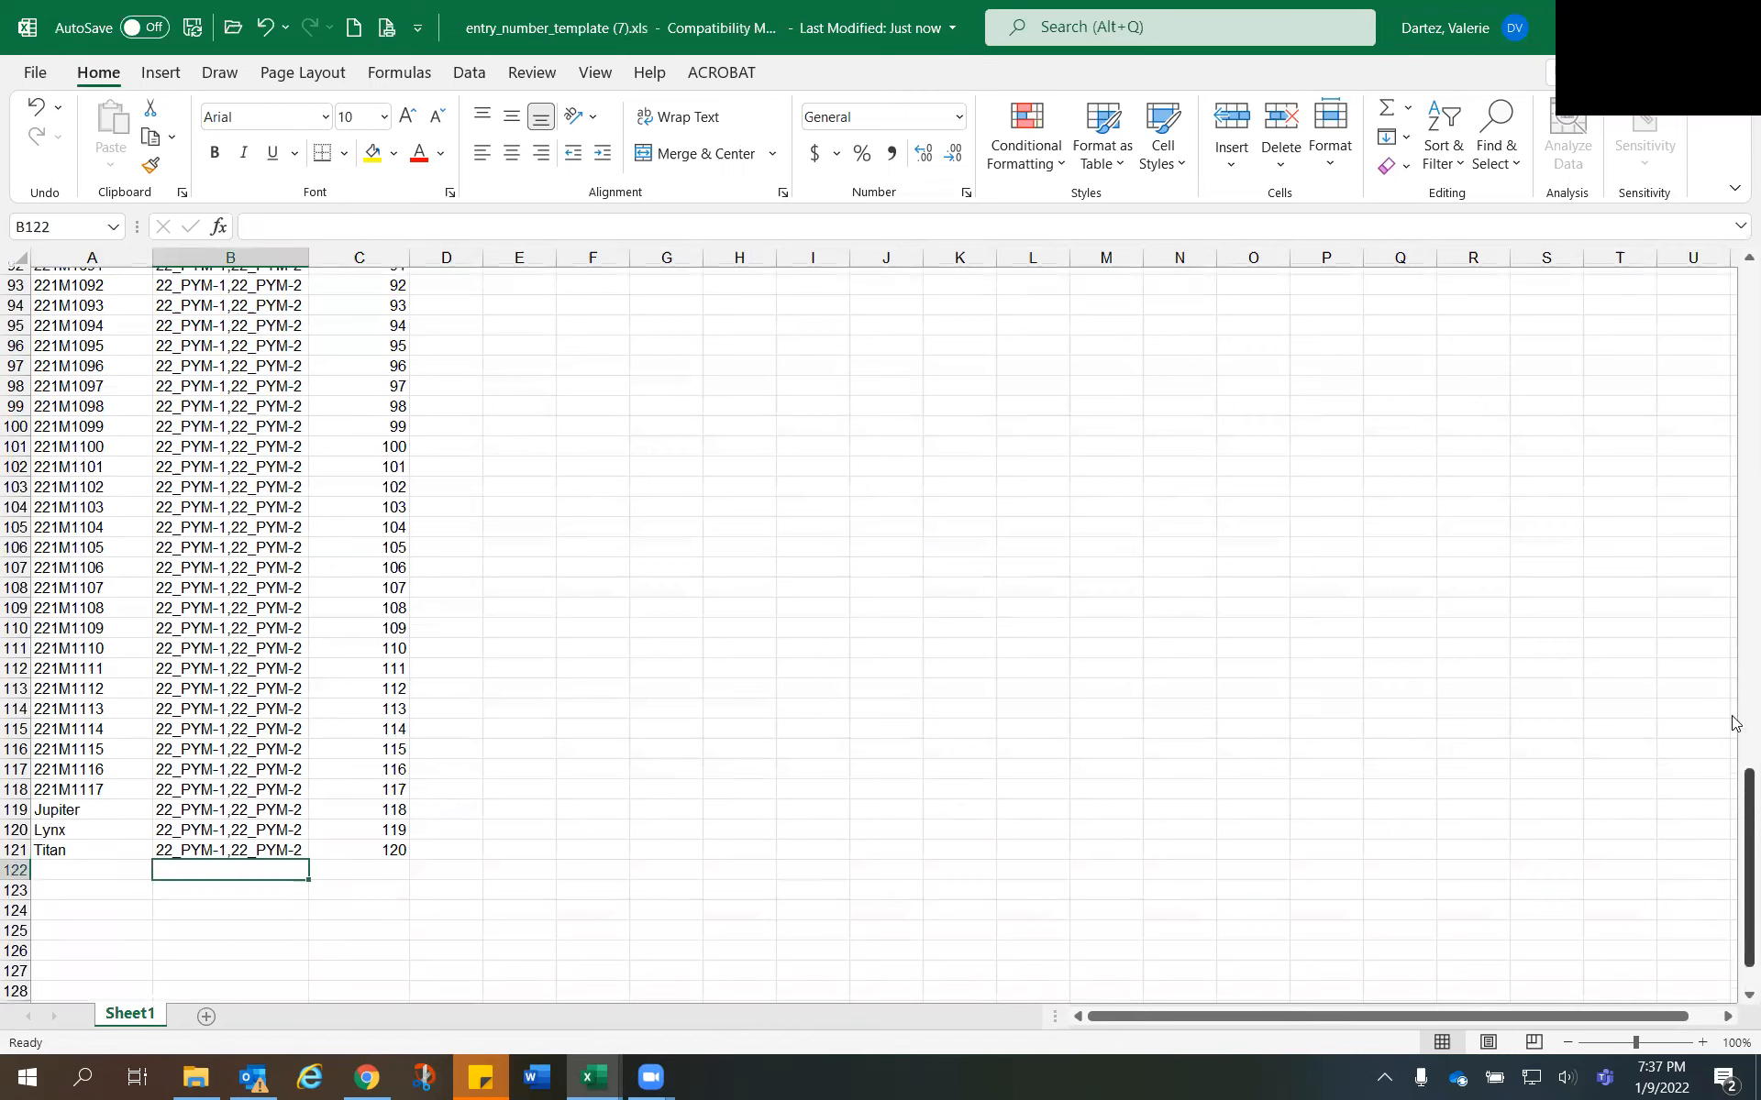
left_click_drag(1735, 318, 1731, 285)
- Start saving the workbook under a new name and browse from 2022 Breeding Data > Data > Trial Information to 22 PYM > Files Uploaded to Breedbase
left_click(37, 74)
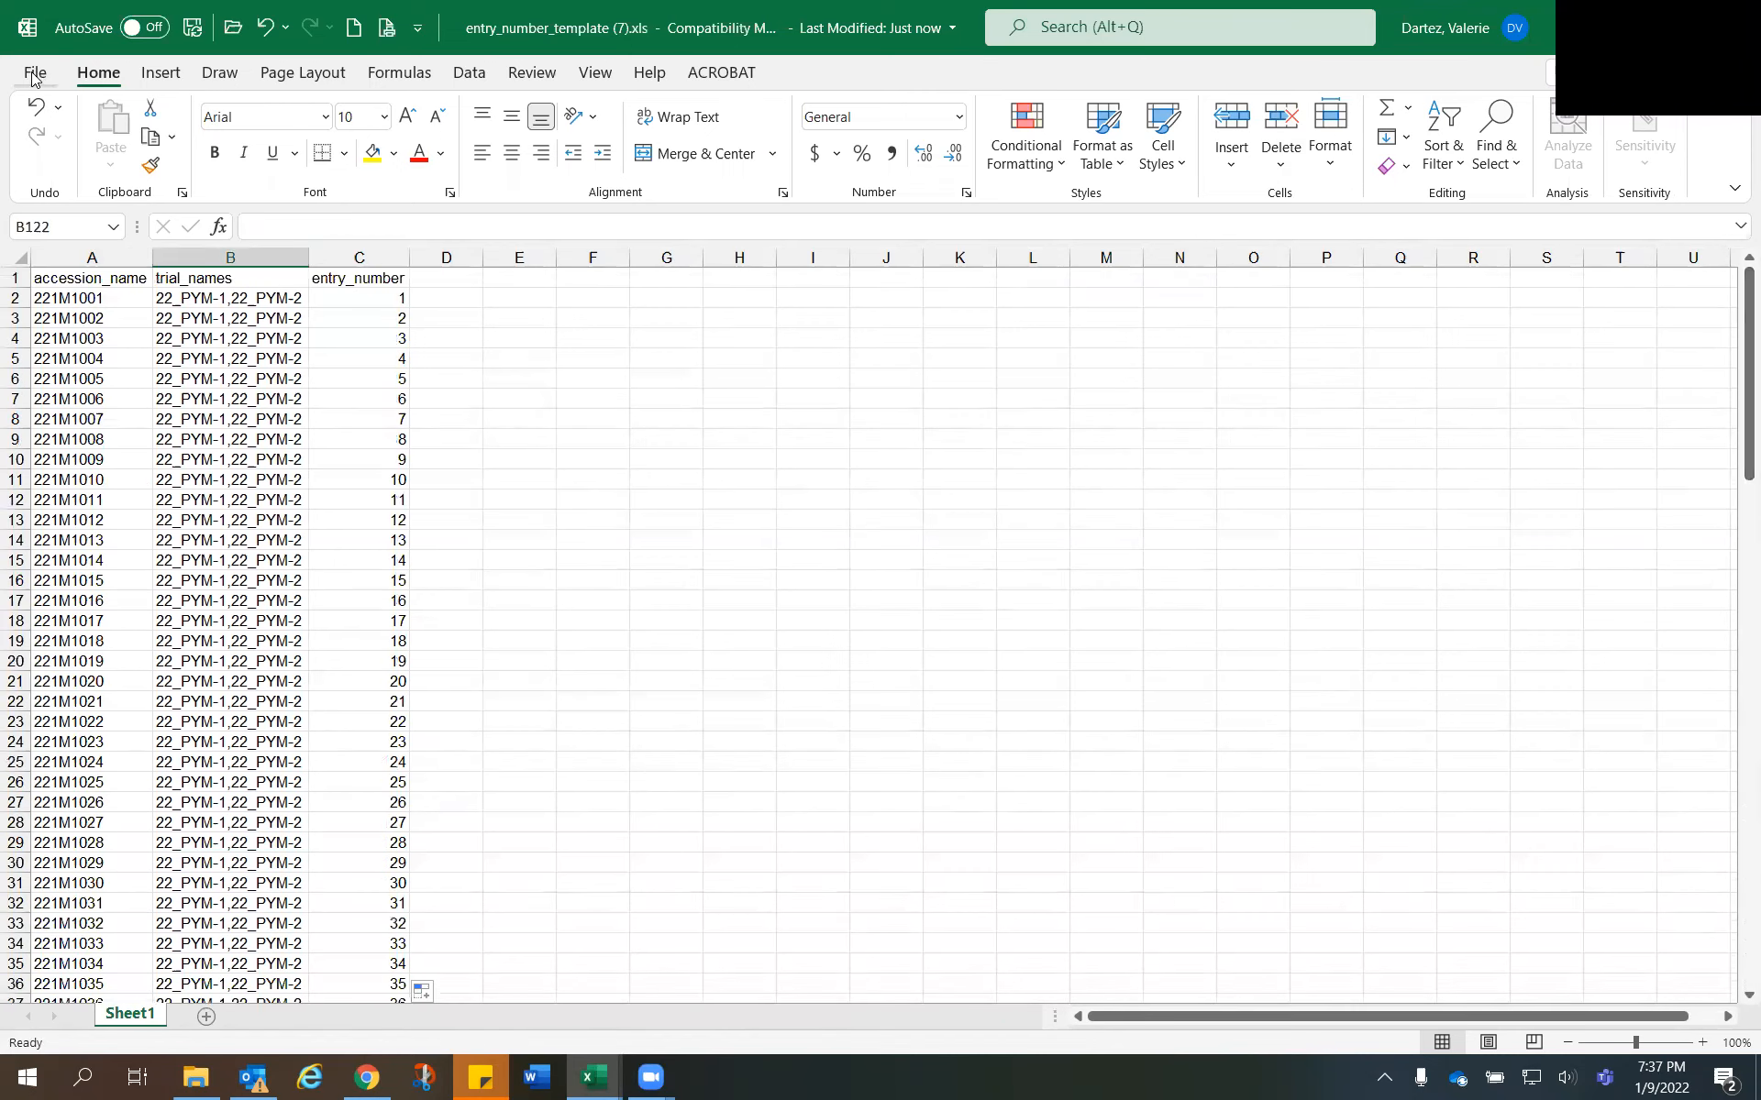
left_click(73, 364)
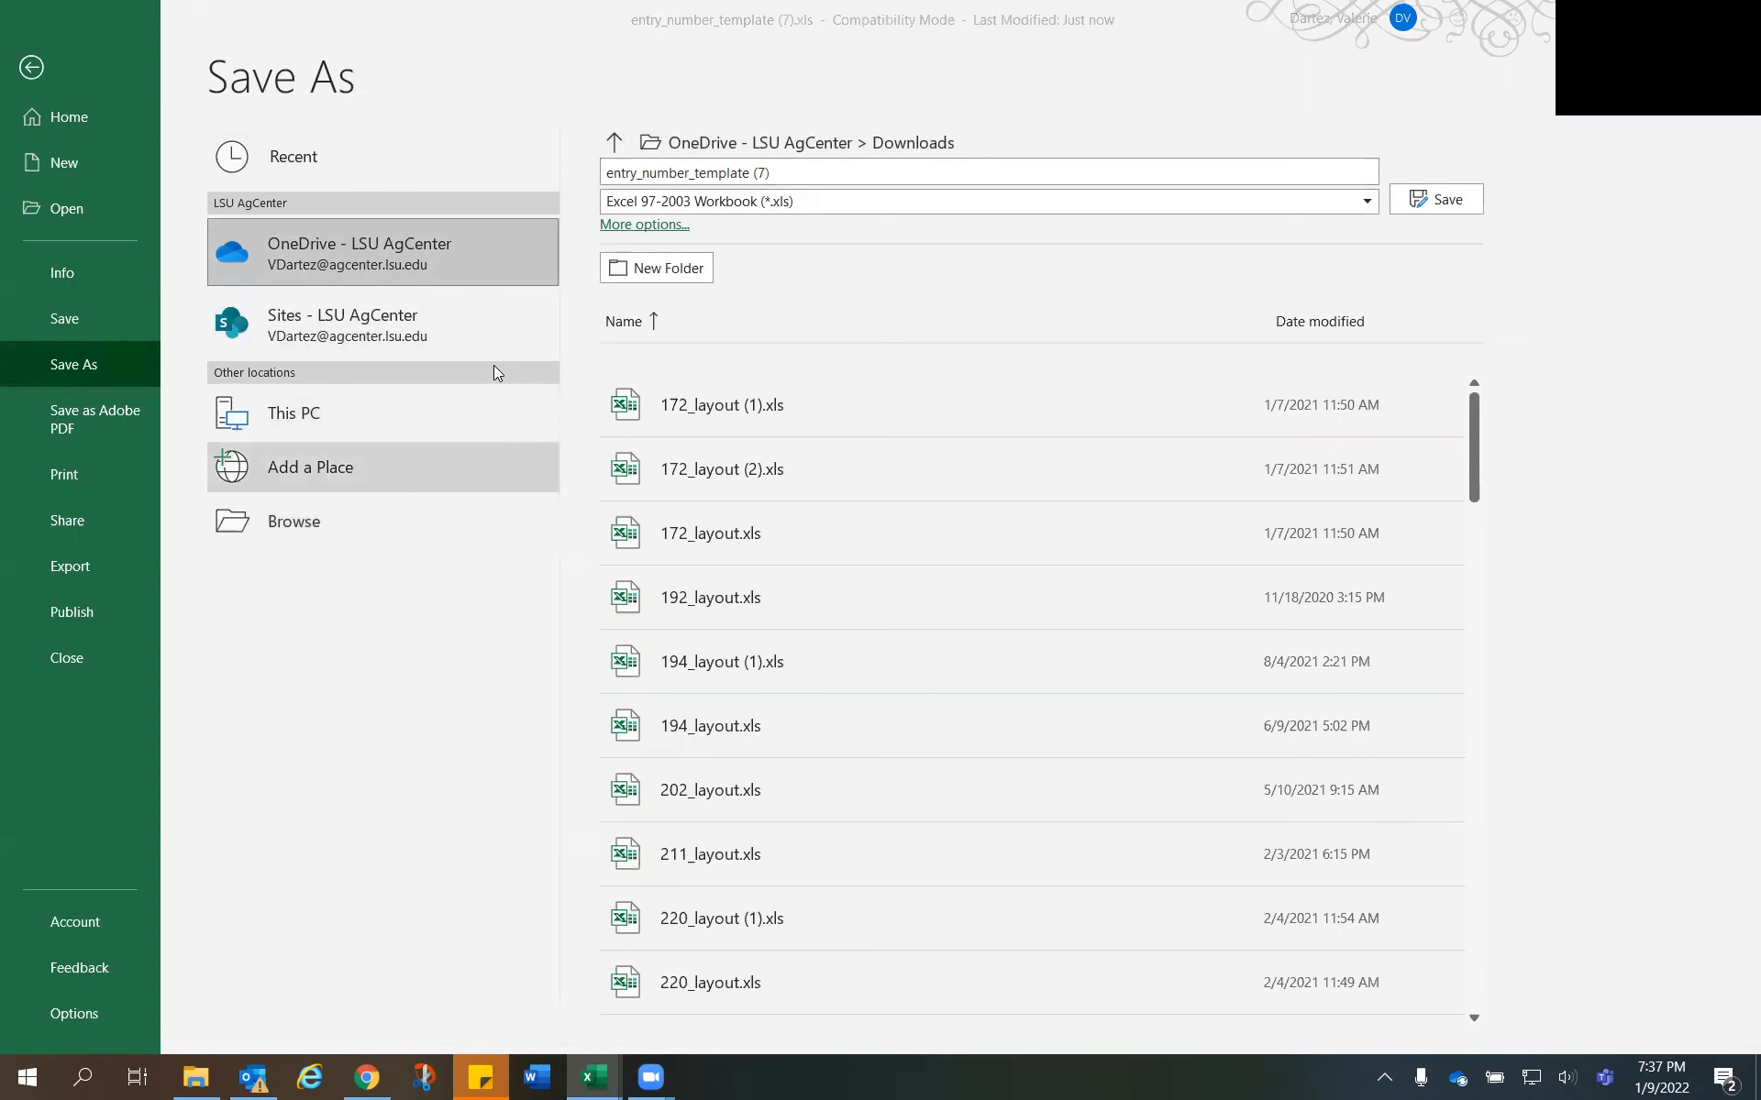
key("F12")
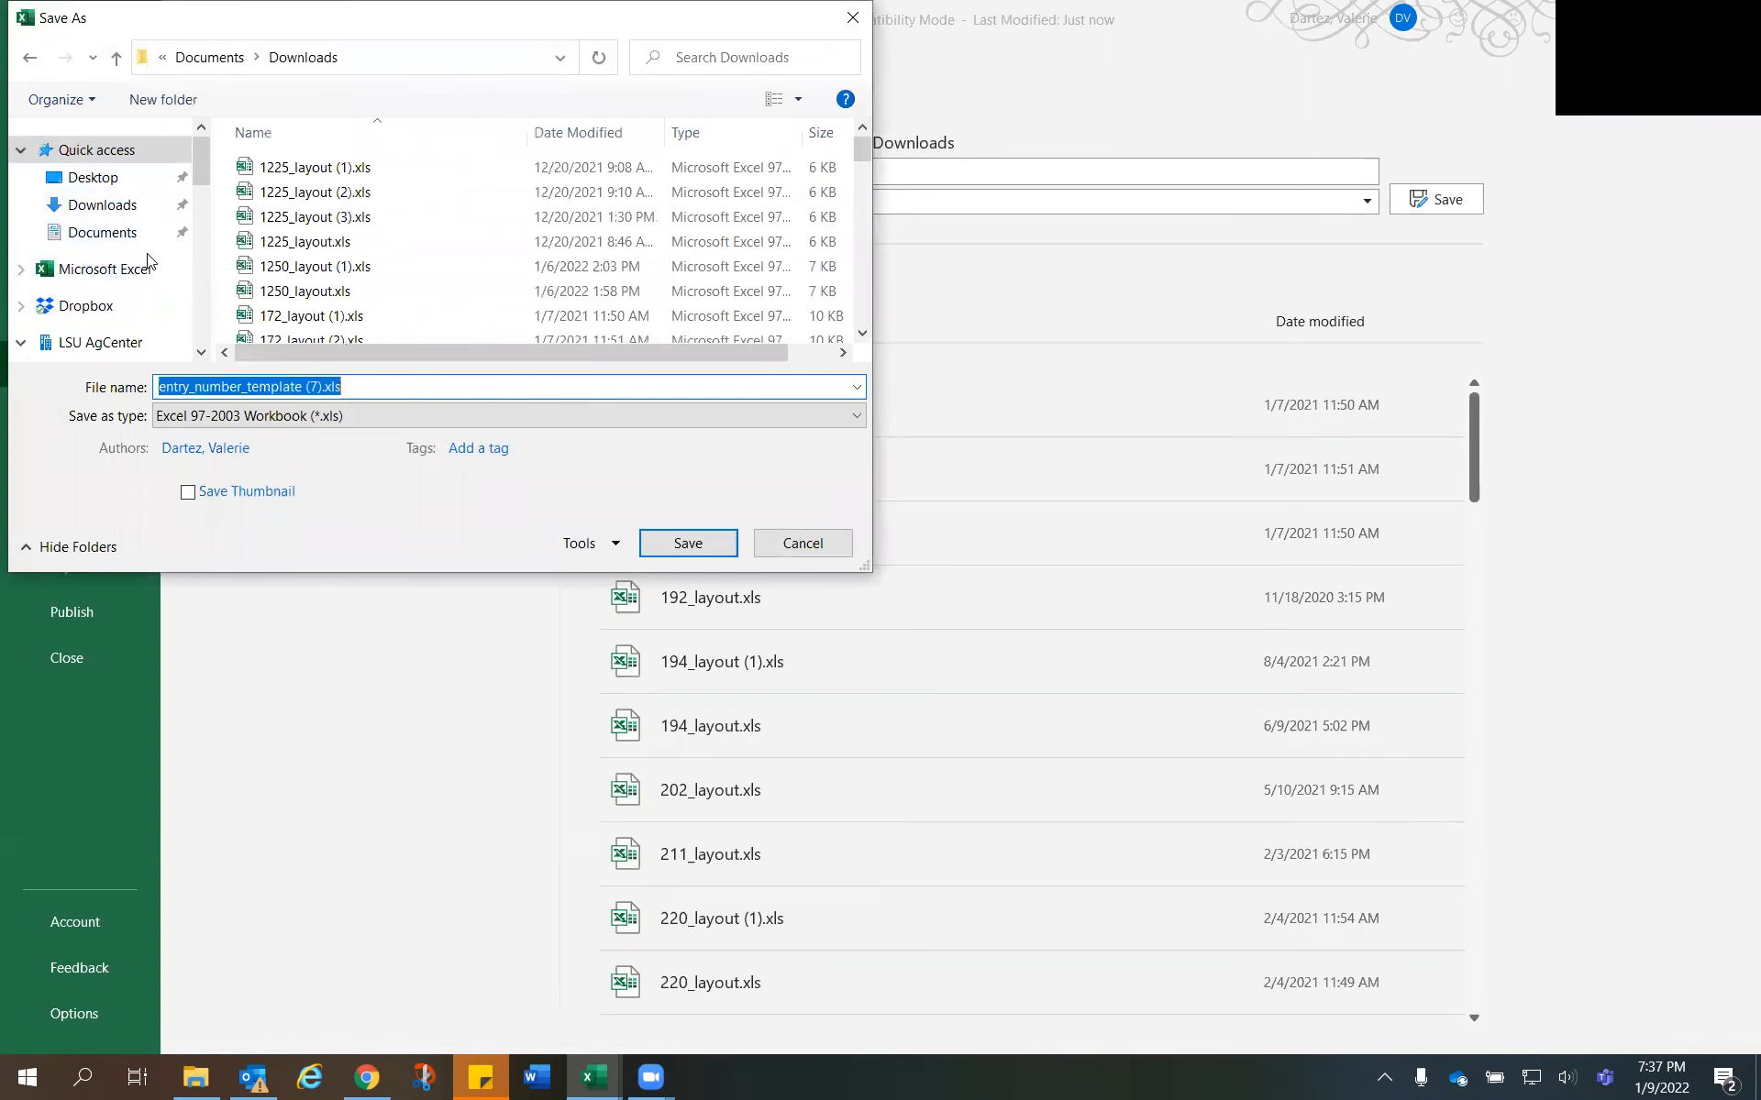
scroll(119, 239, "down", 1)
left_click(126, 275)
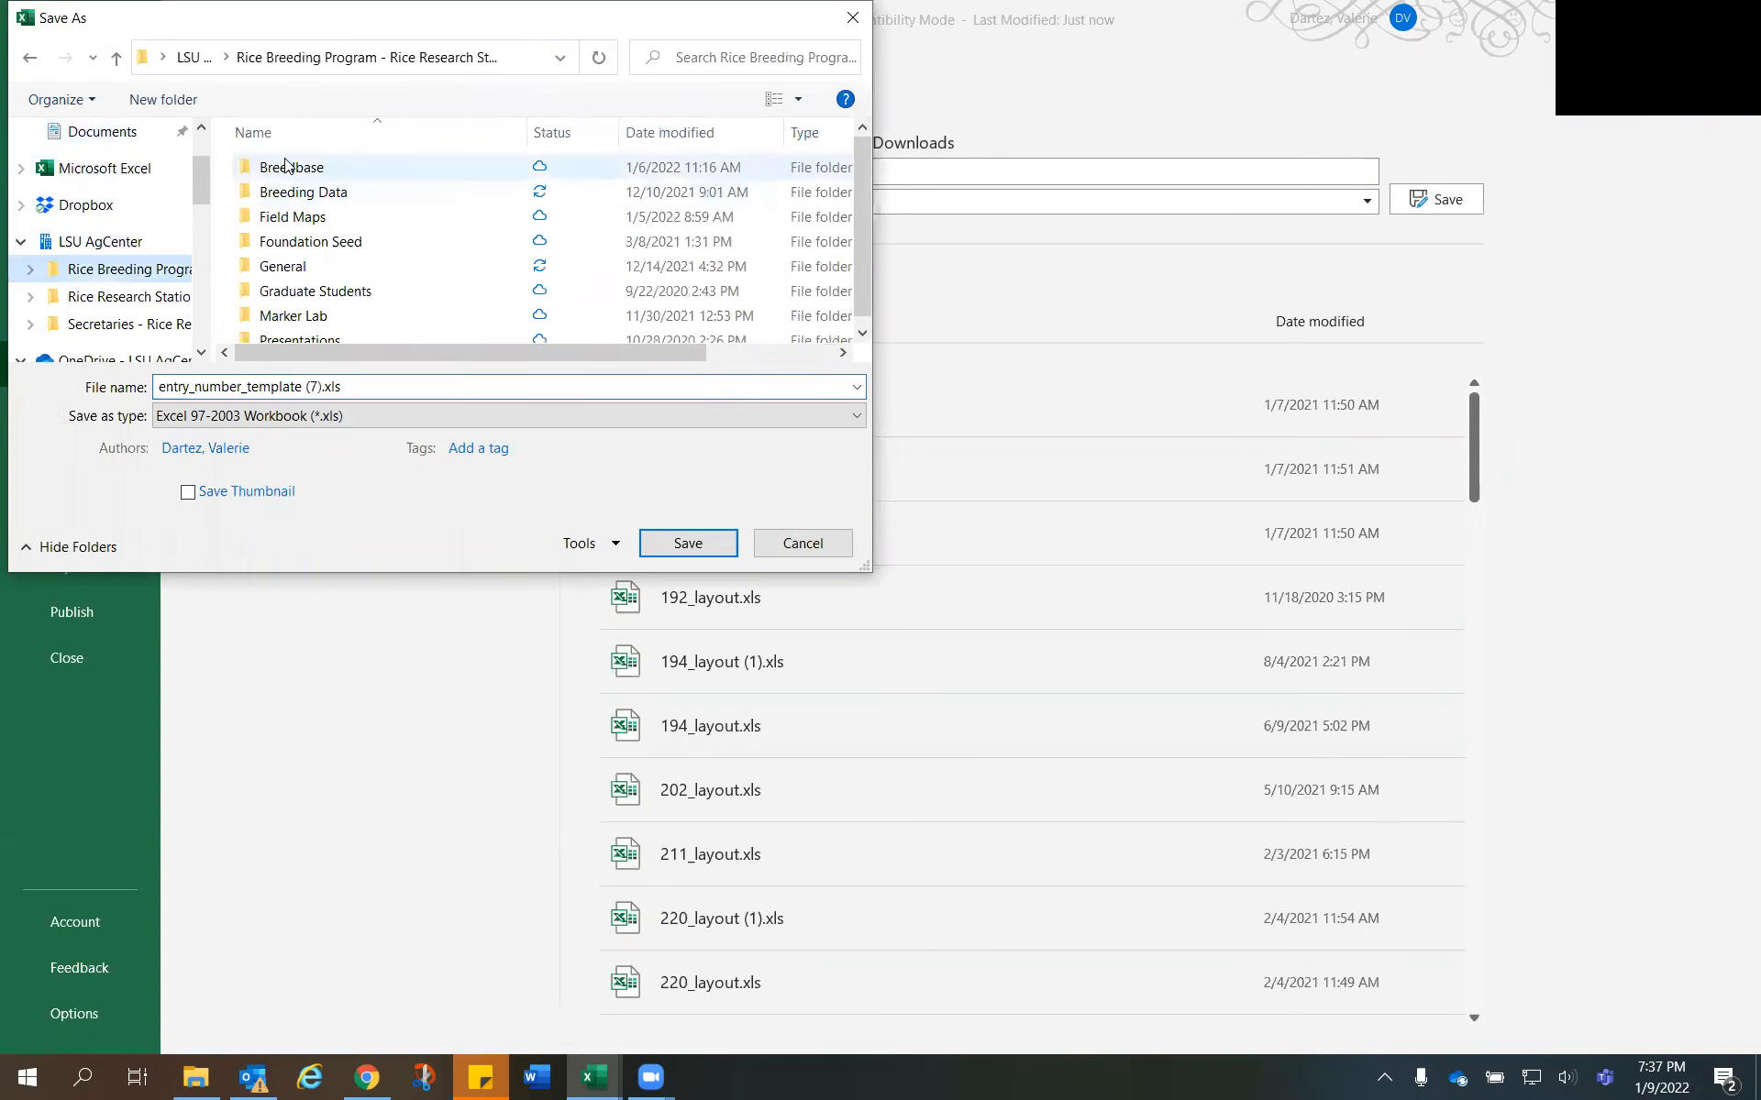
double_click(310, 193)
double_click(311, 217)
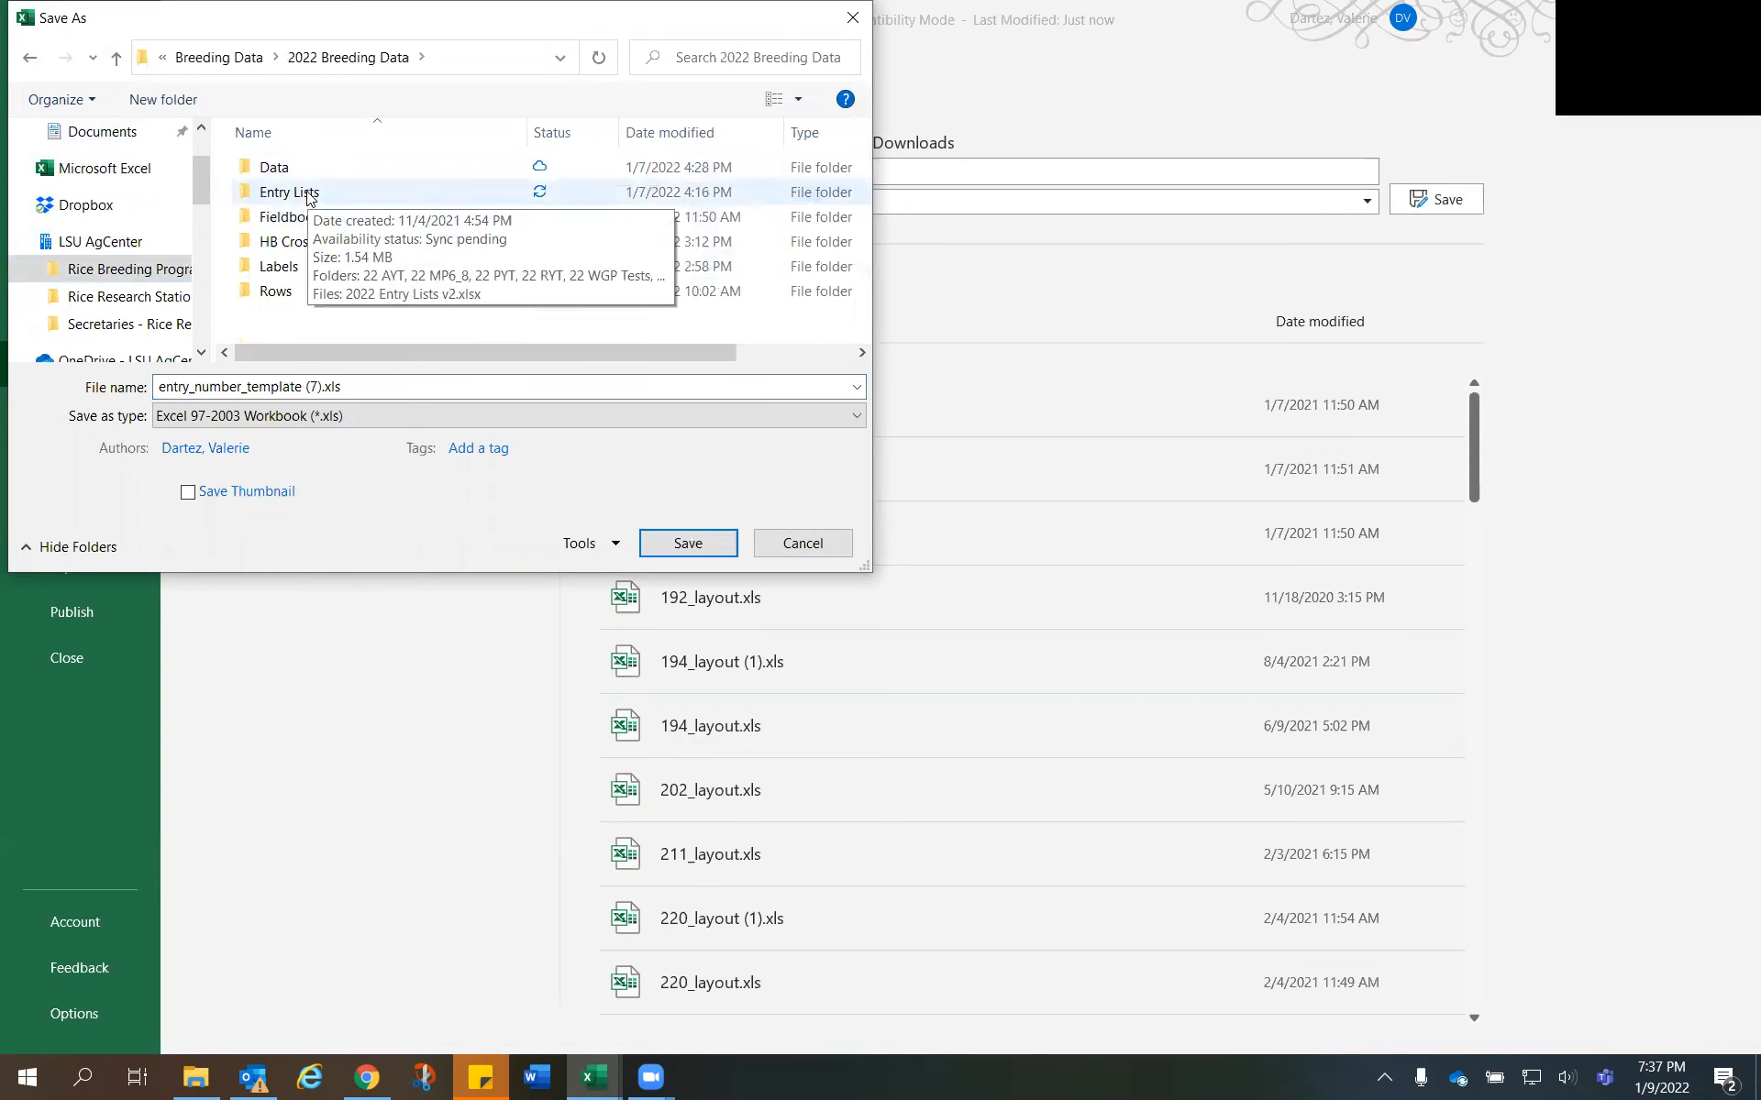
double_click(305, 170)
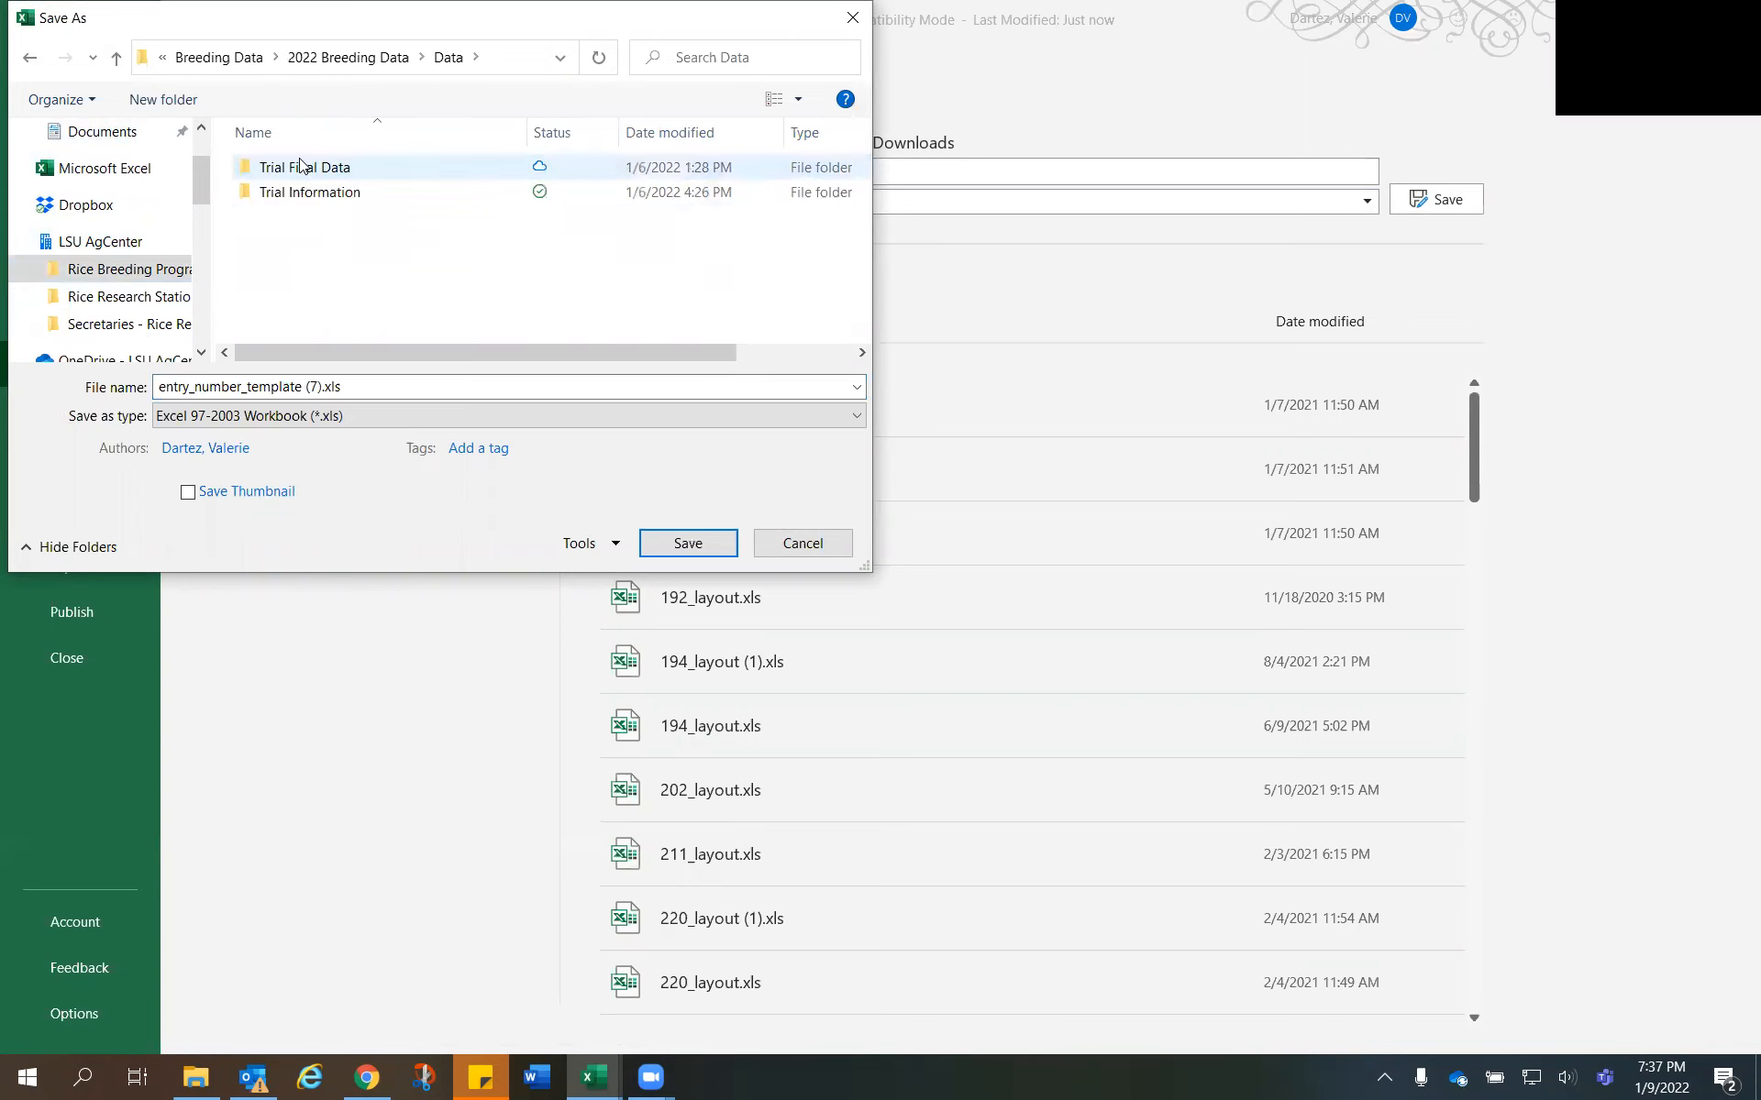
double_click(302, 193)
double_click(308, 192)
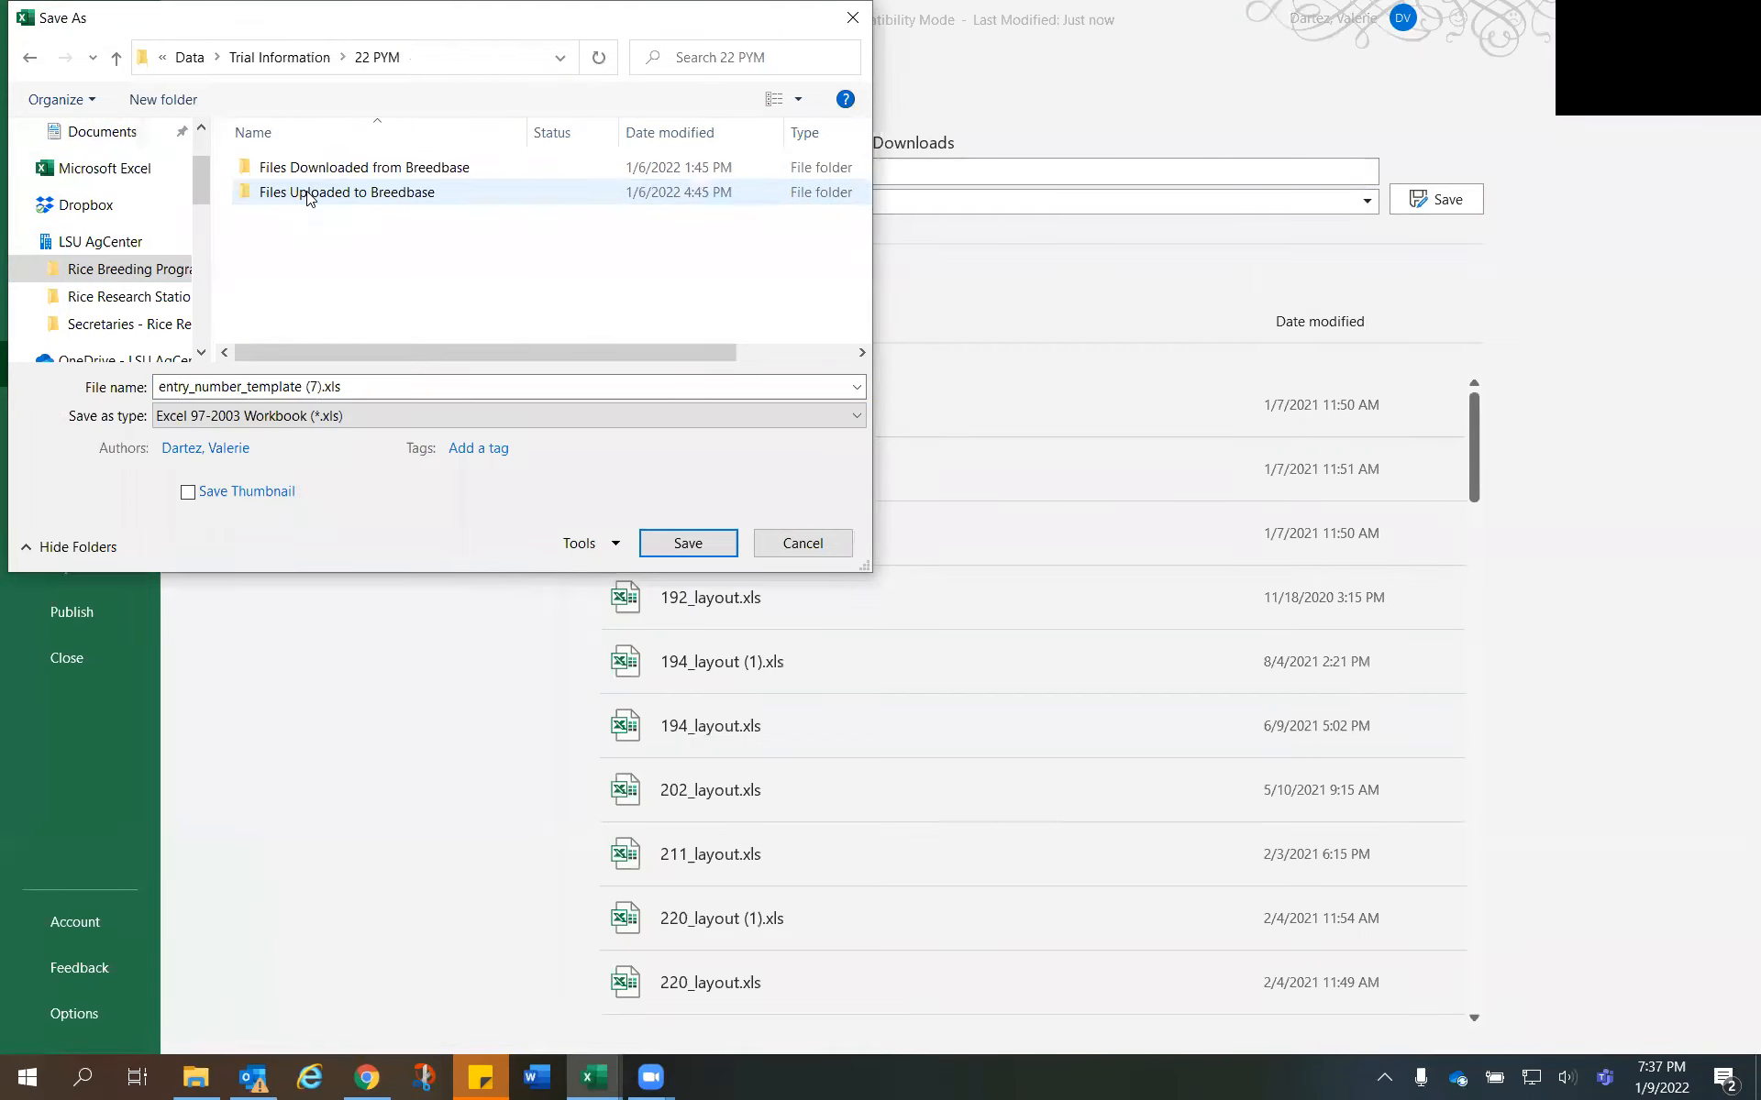
double_click(310, 194)
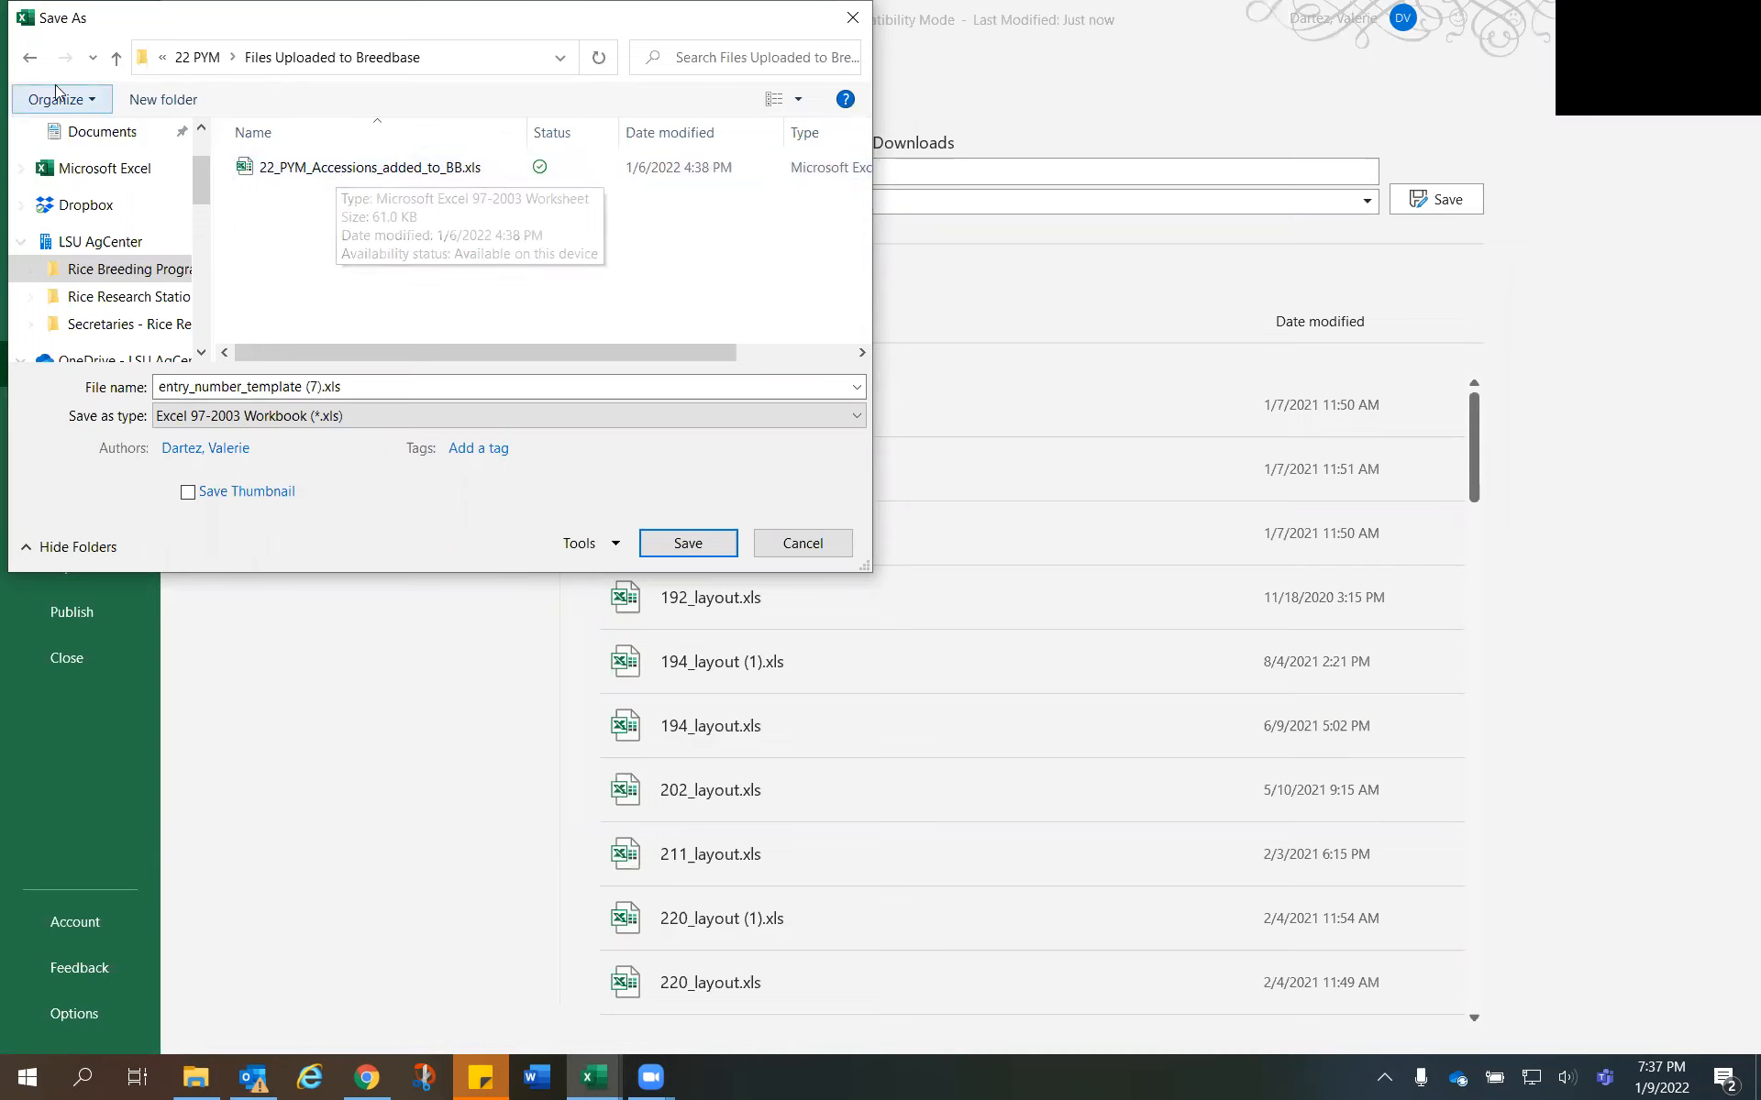
- Take the file name Entry Numbers for 22_CLPYM.xls from the 22 CLPYM upload folder as the naming pattern and return to Trial Information
left_click(31, 57)
left_click(33, 62)
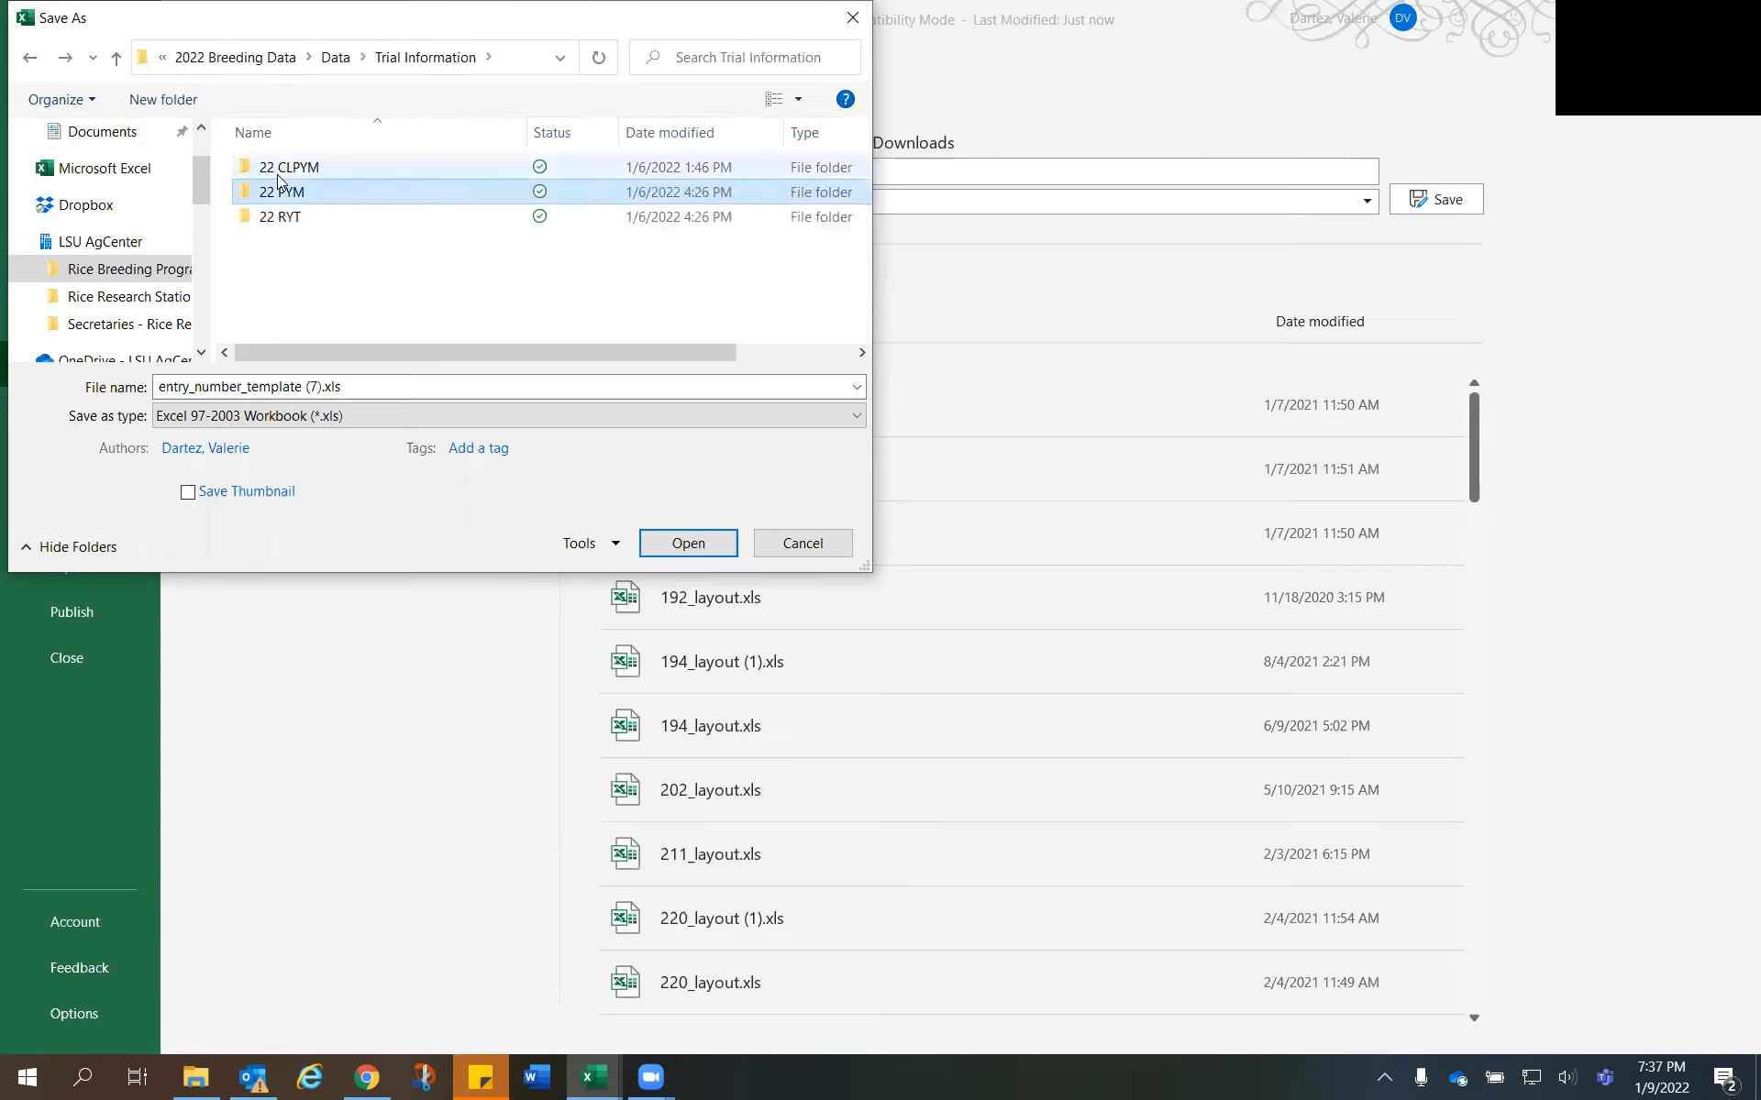
double_click(302, 171)
double_click(313, 192)
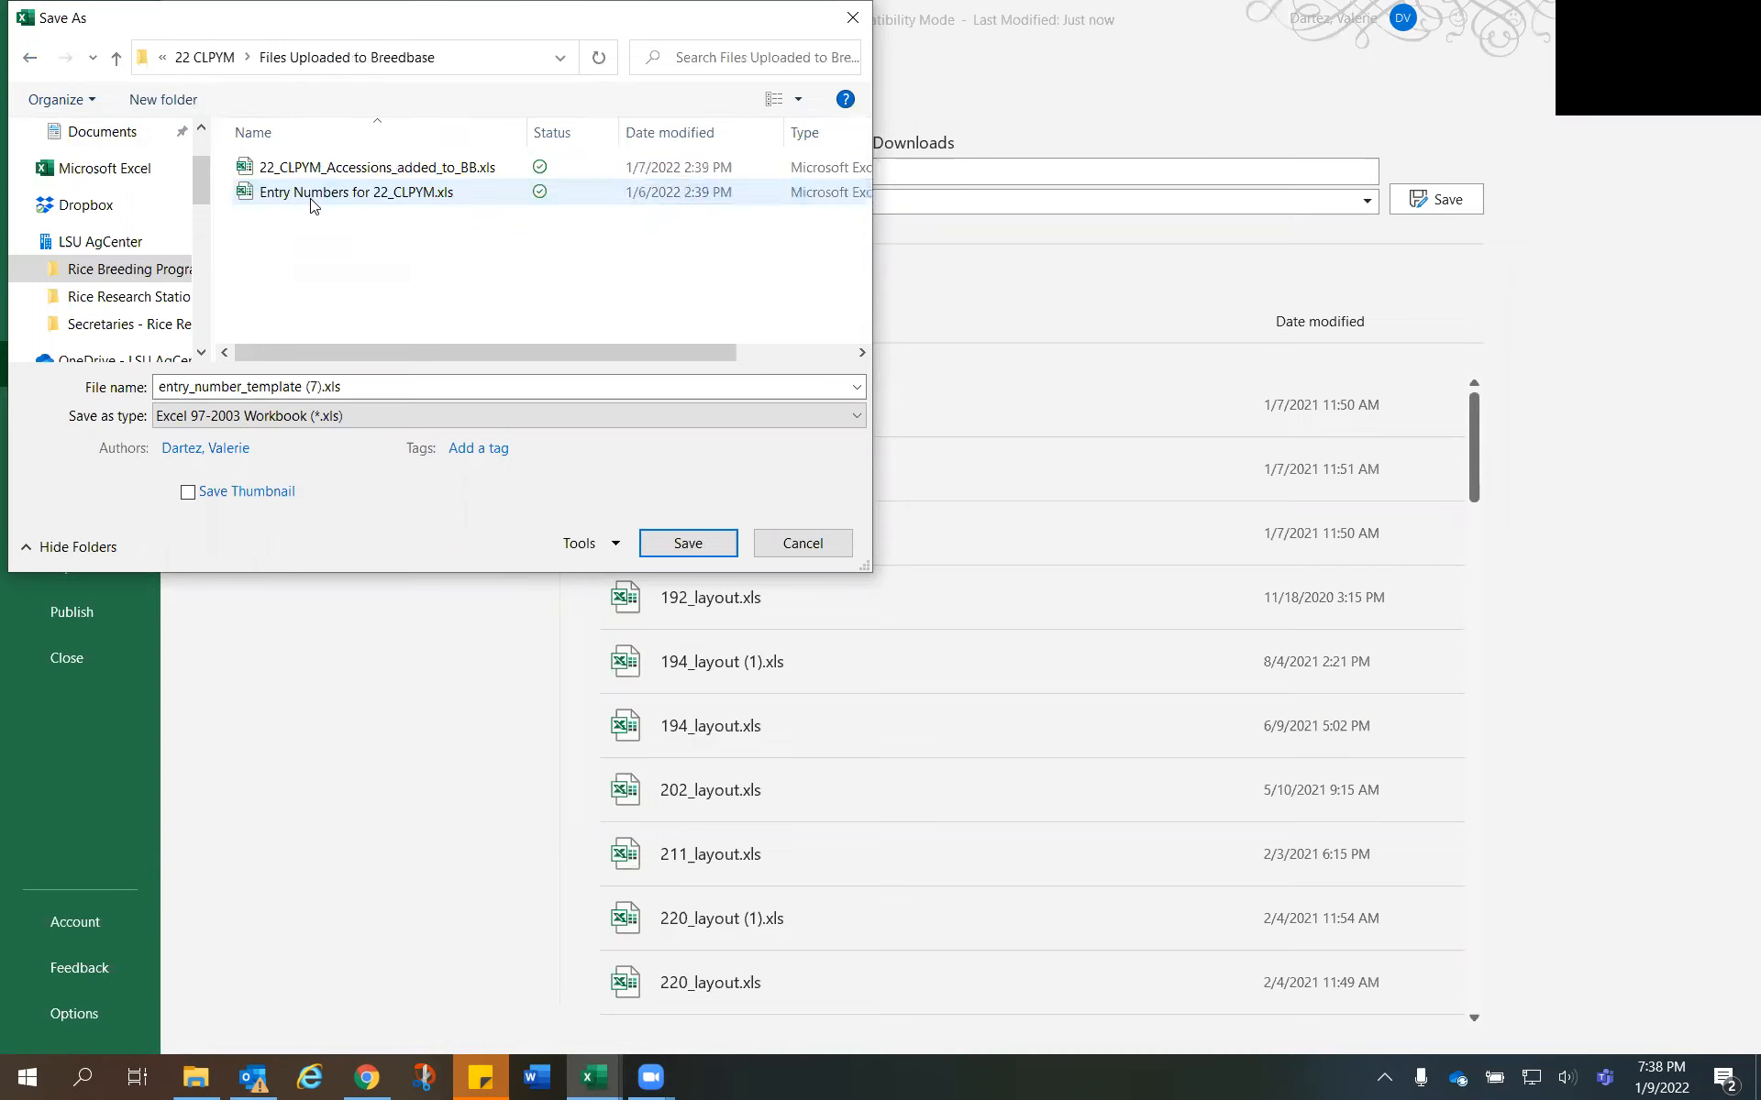
left_click(310, 194)
double_click(31, 61)
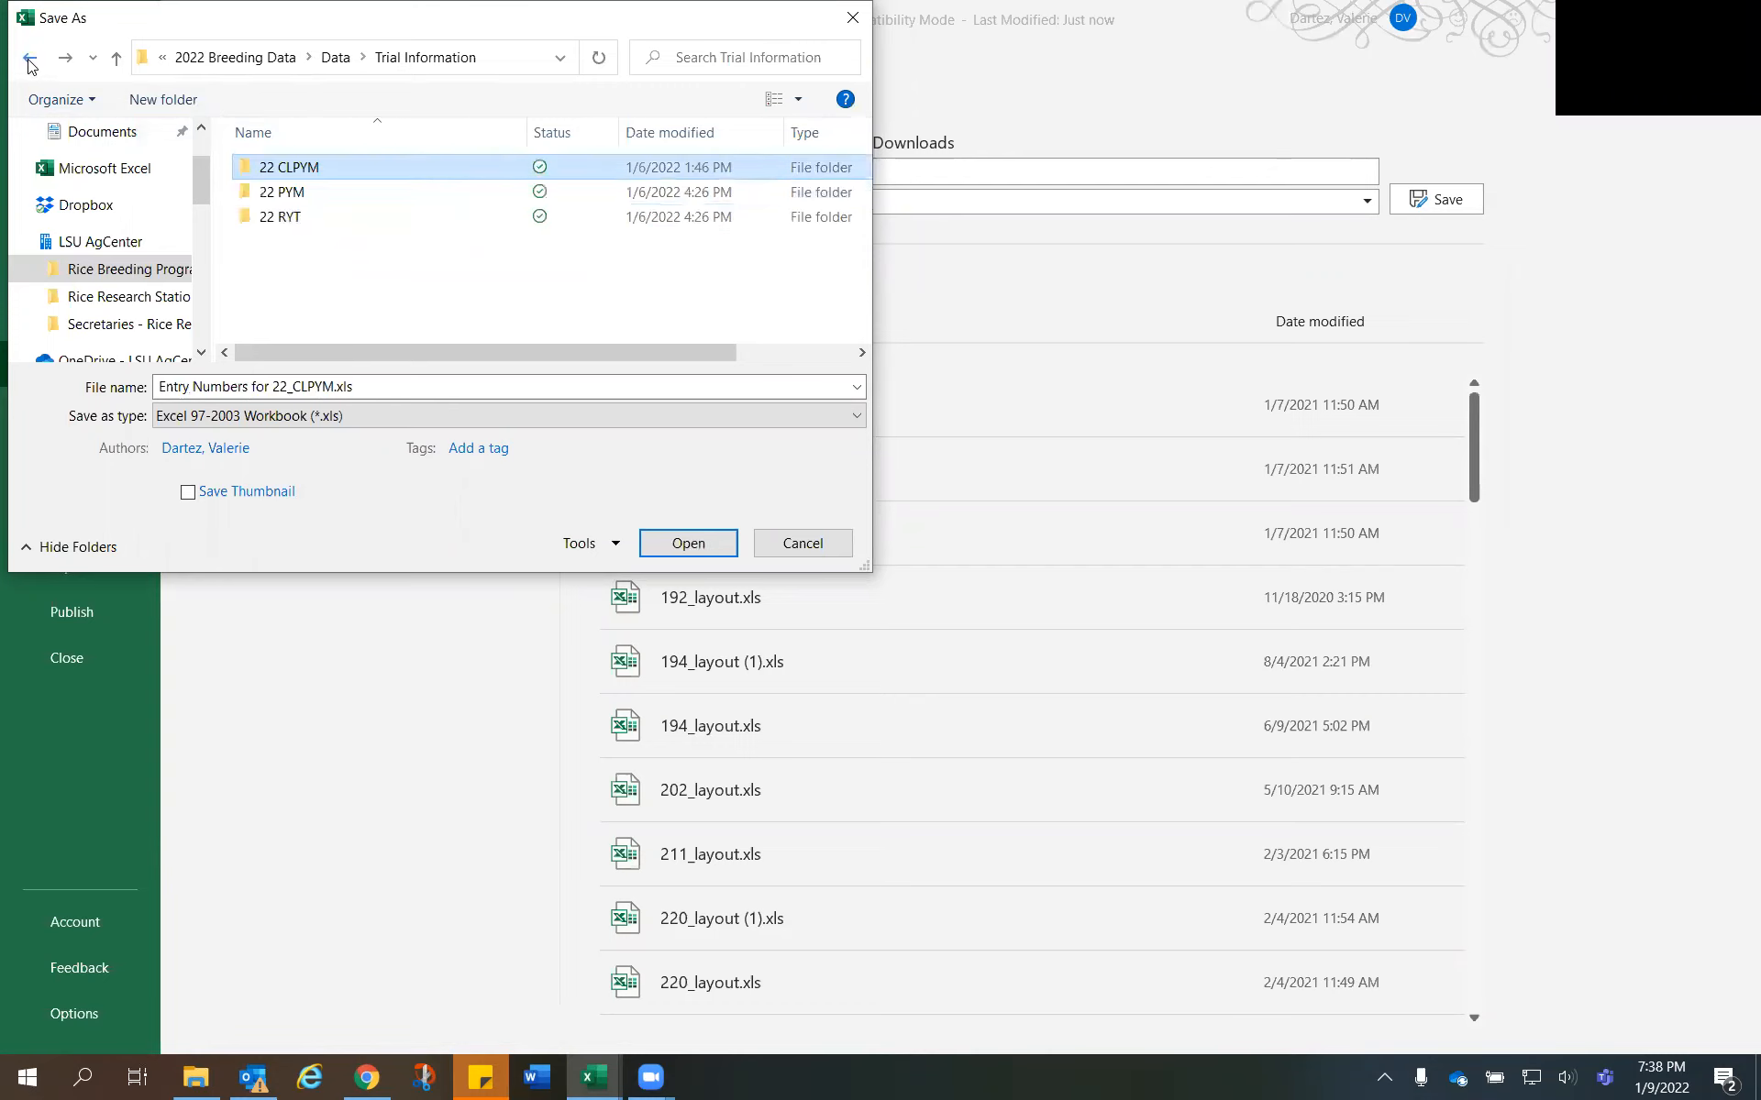
- Save the workbook as Entry Numbers for 22_PYM.xls in the 22 PYM folder Files Uploaded to Breedbase
double_click(307, 192)
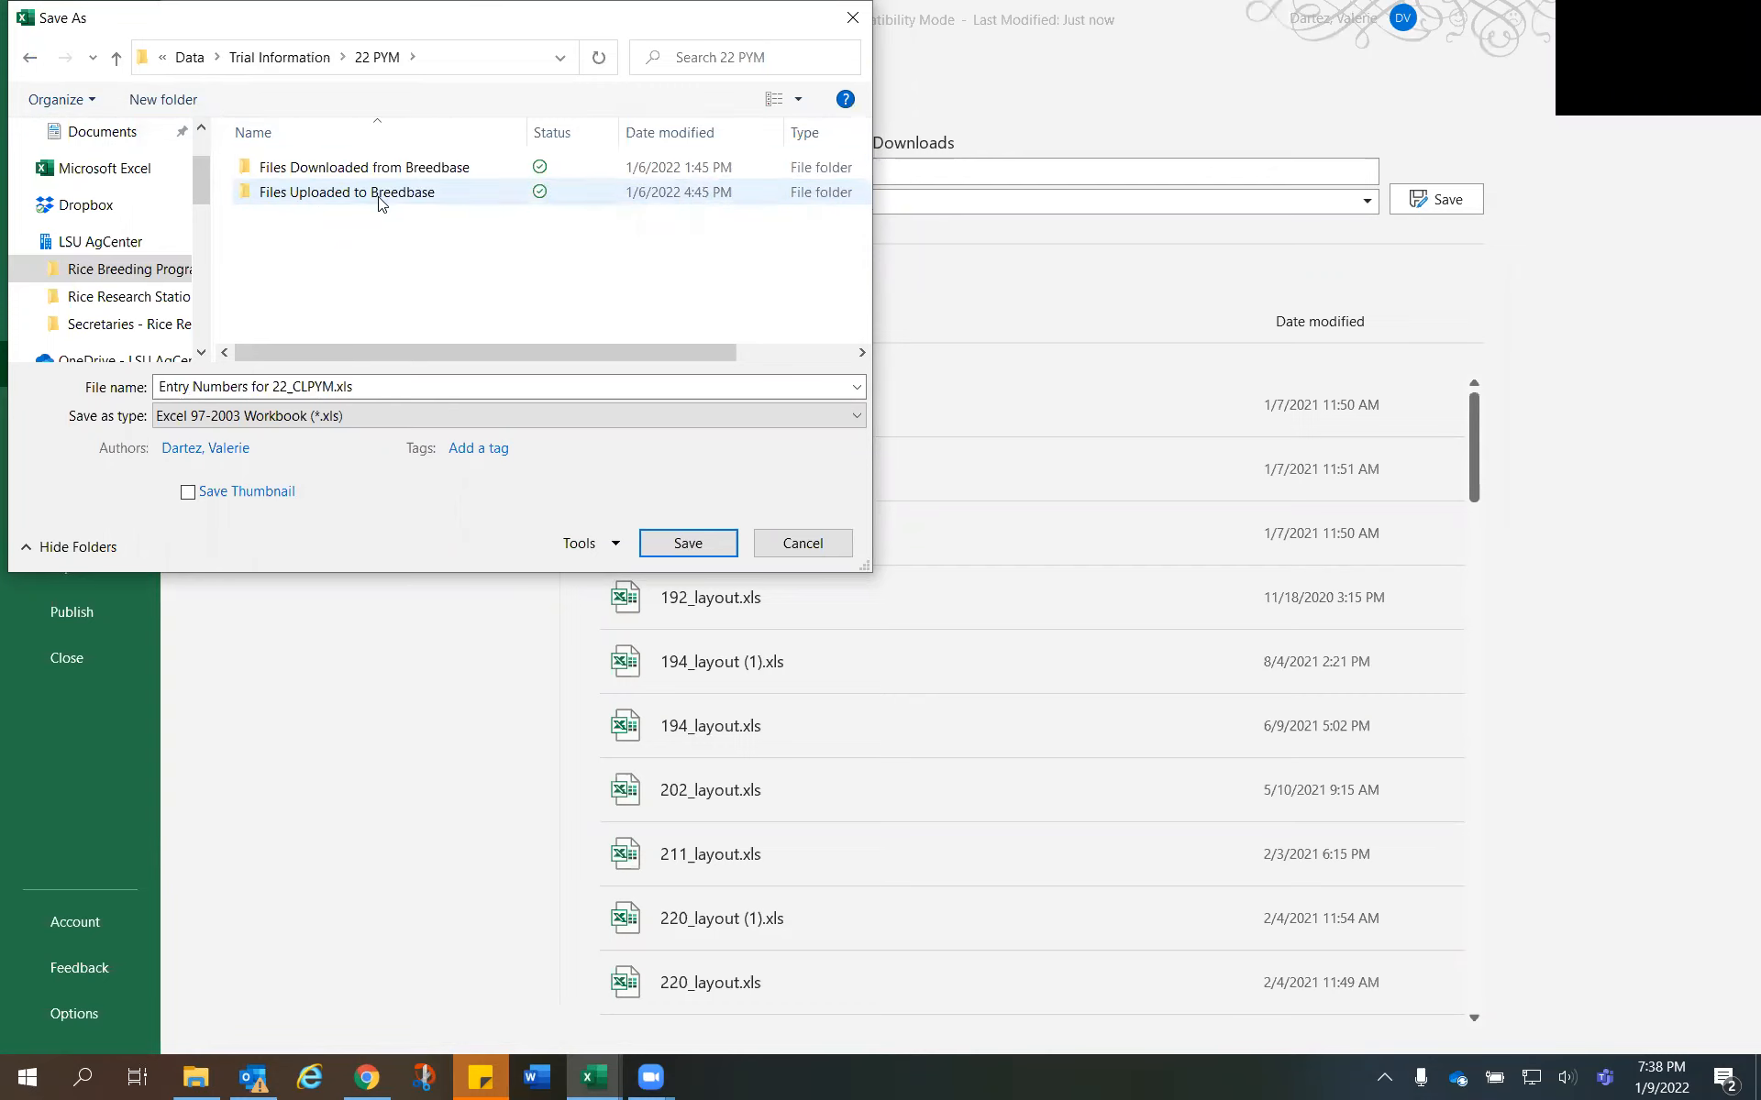
double_click(377, 191)
left_click(320, 385)
left_click(305, 385)
key("BackSpace")
key("BackSpace")
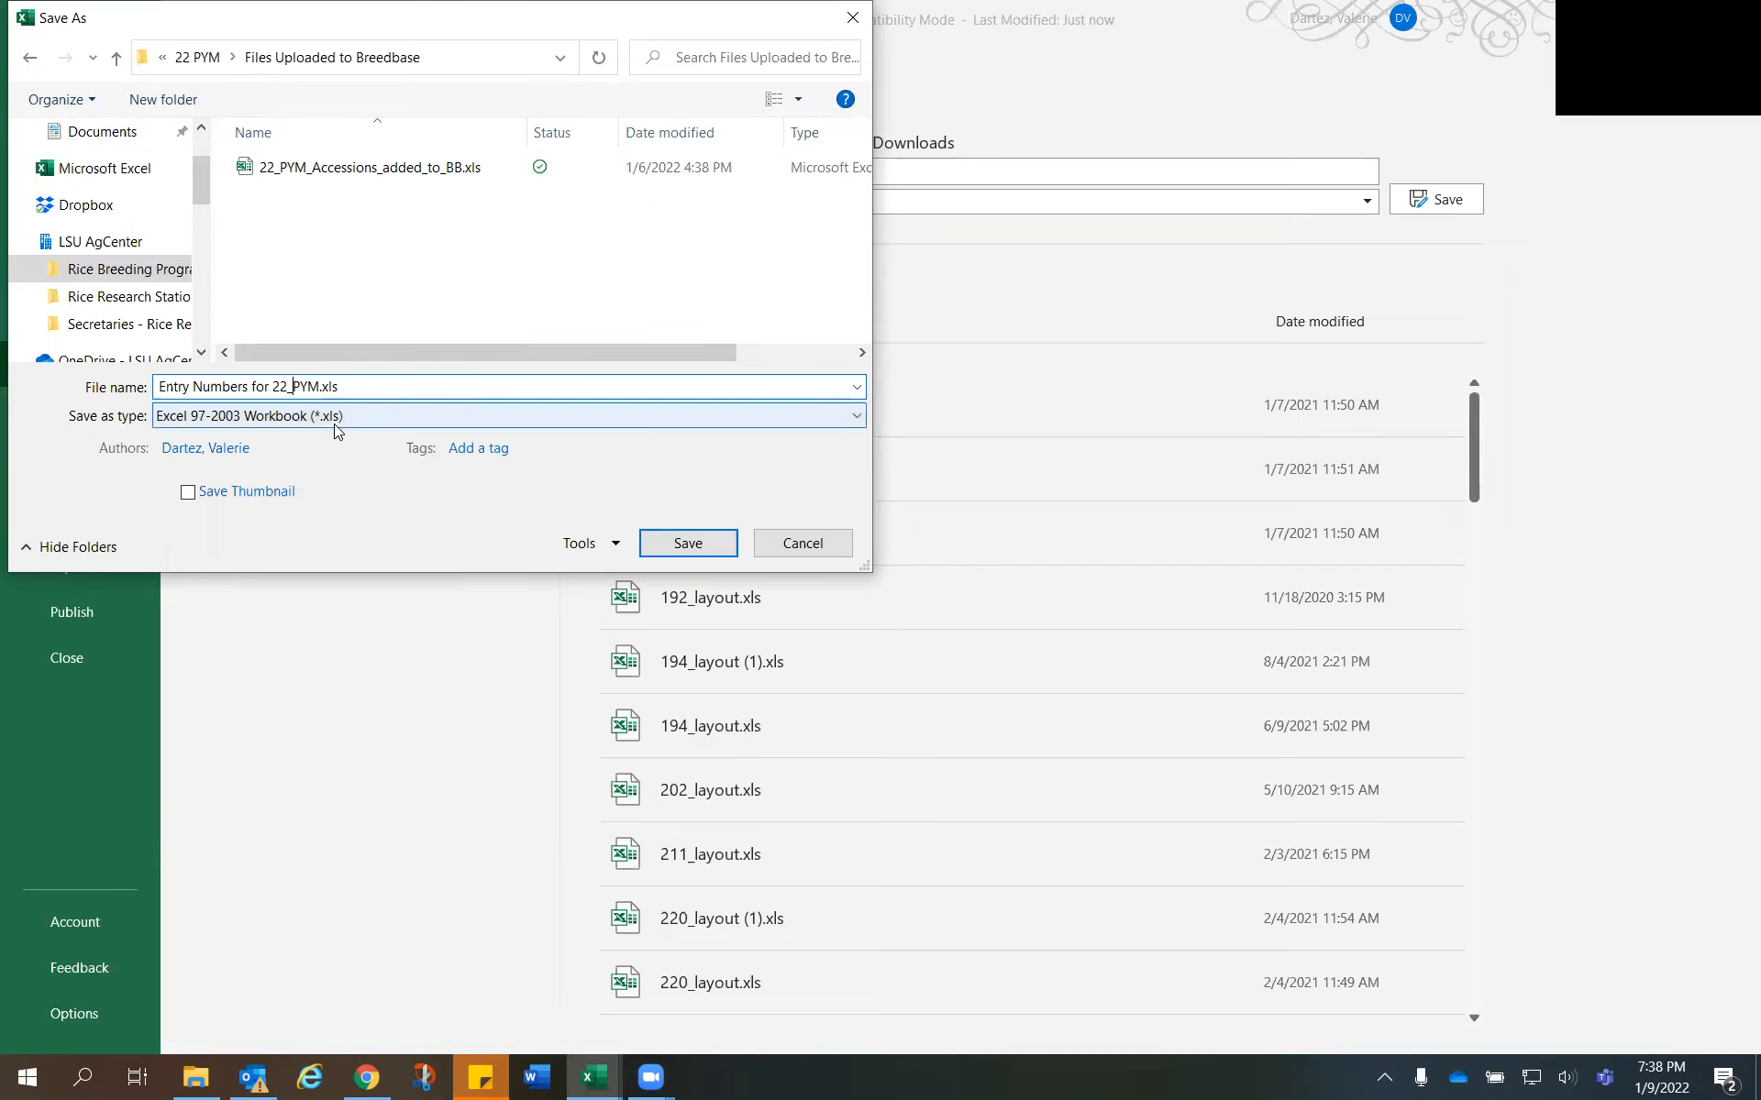
left_click(690, 544)
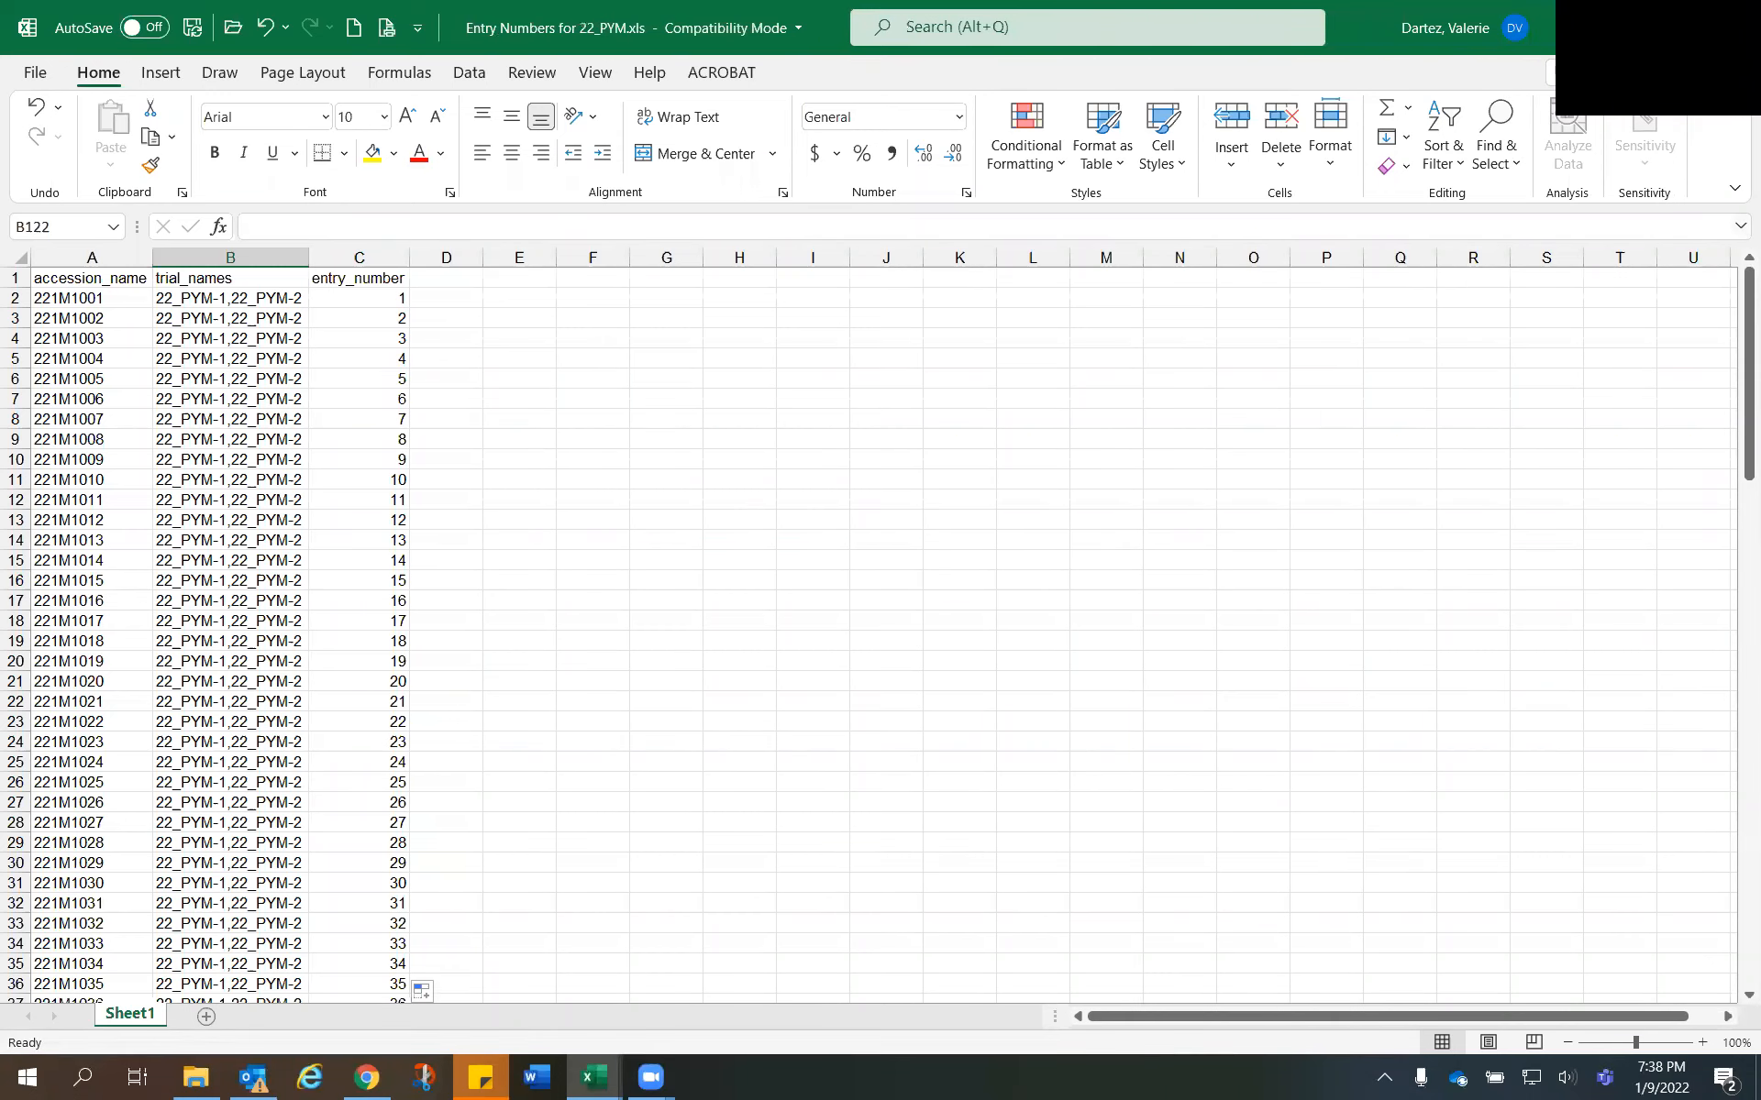
- Close the workbook and the template dialog on the trial page, and upload Entry Numbers for 22_PYM.xls as the trial's entry numbers file
key("alt+F4")
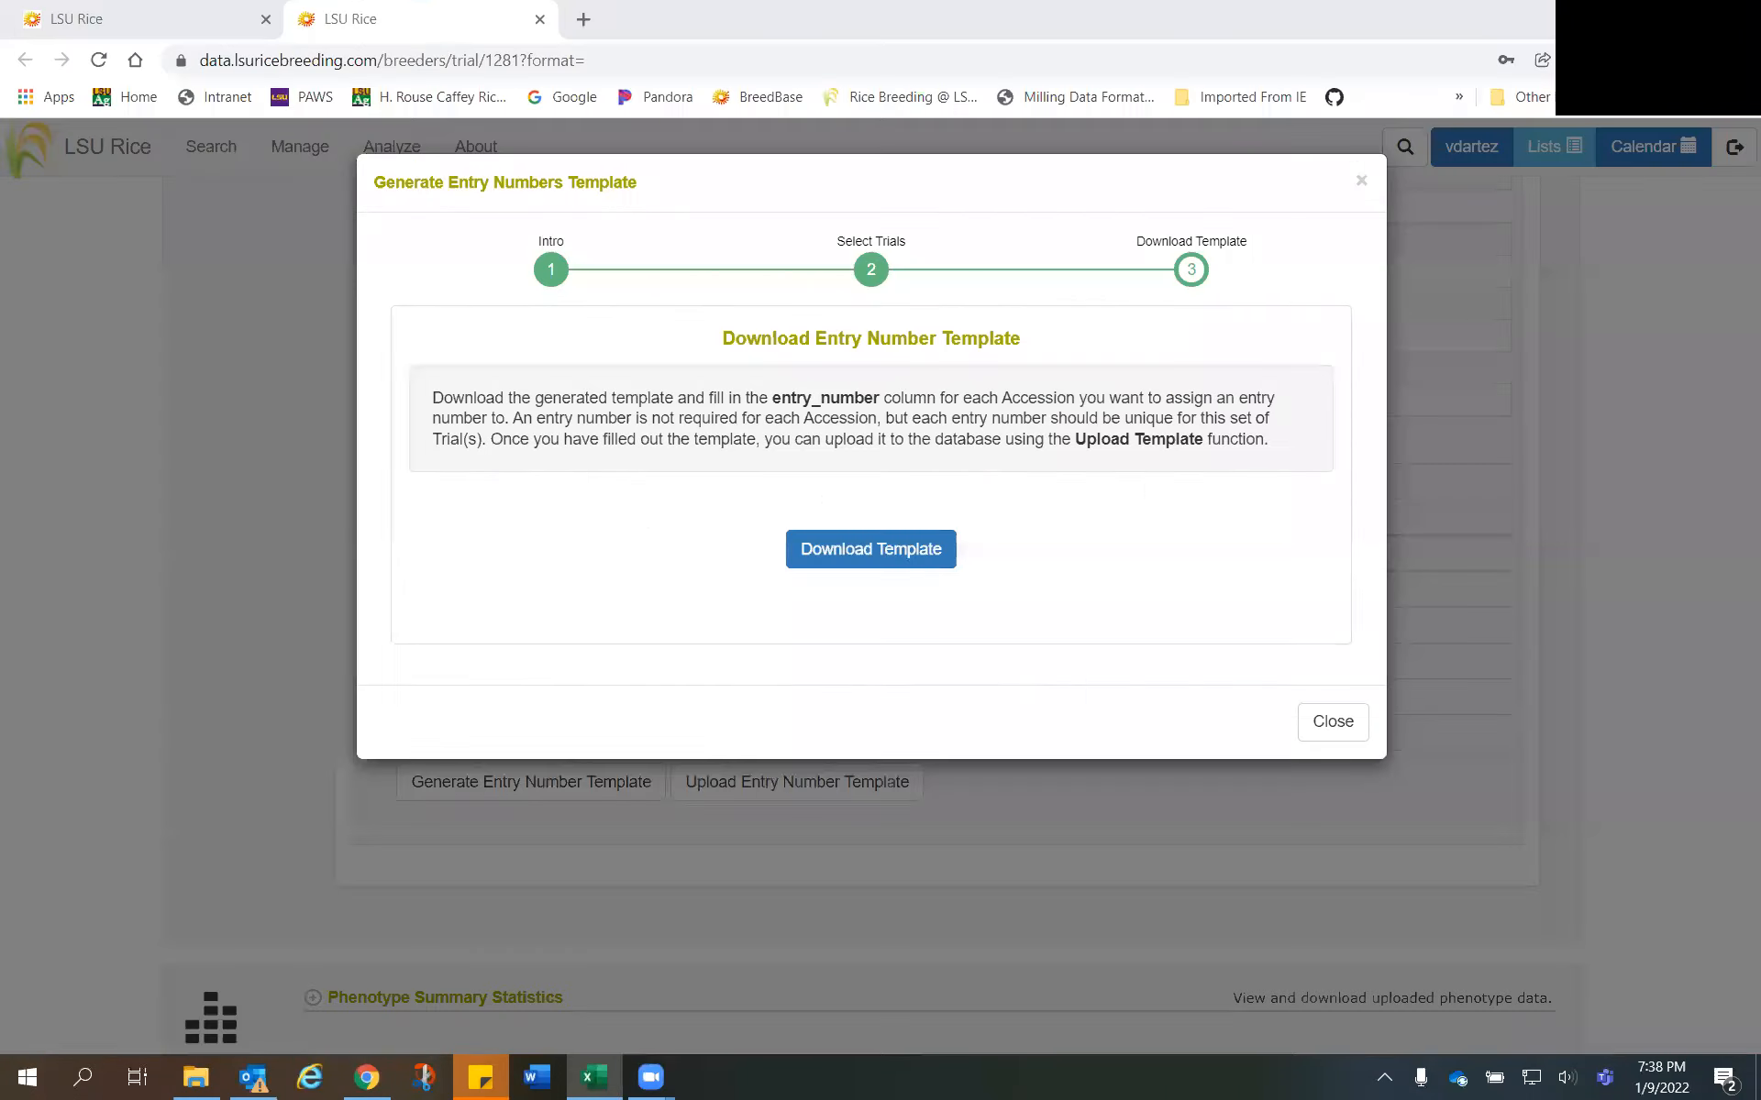
left_click(1332, 724)
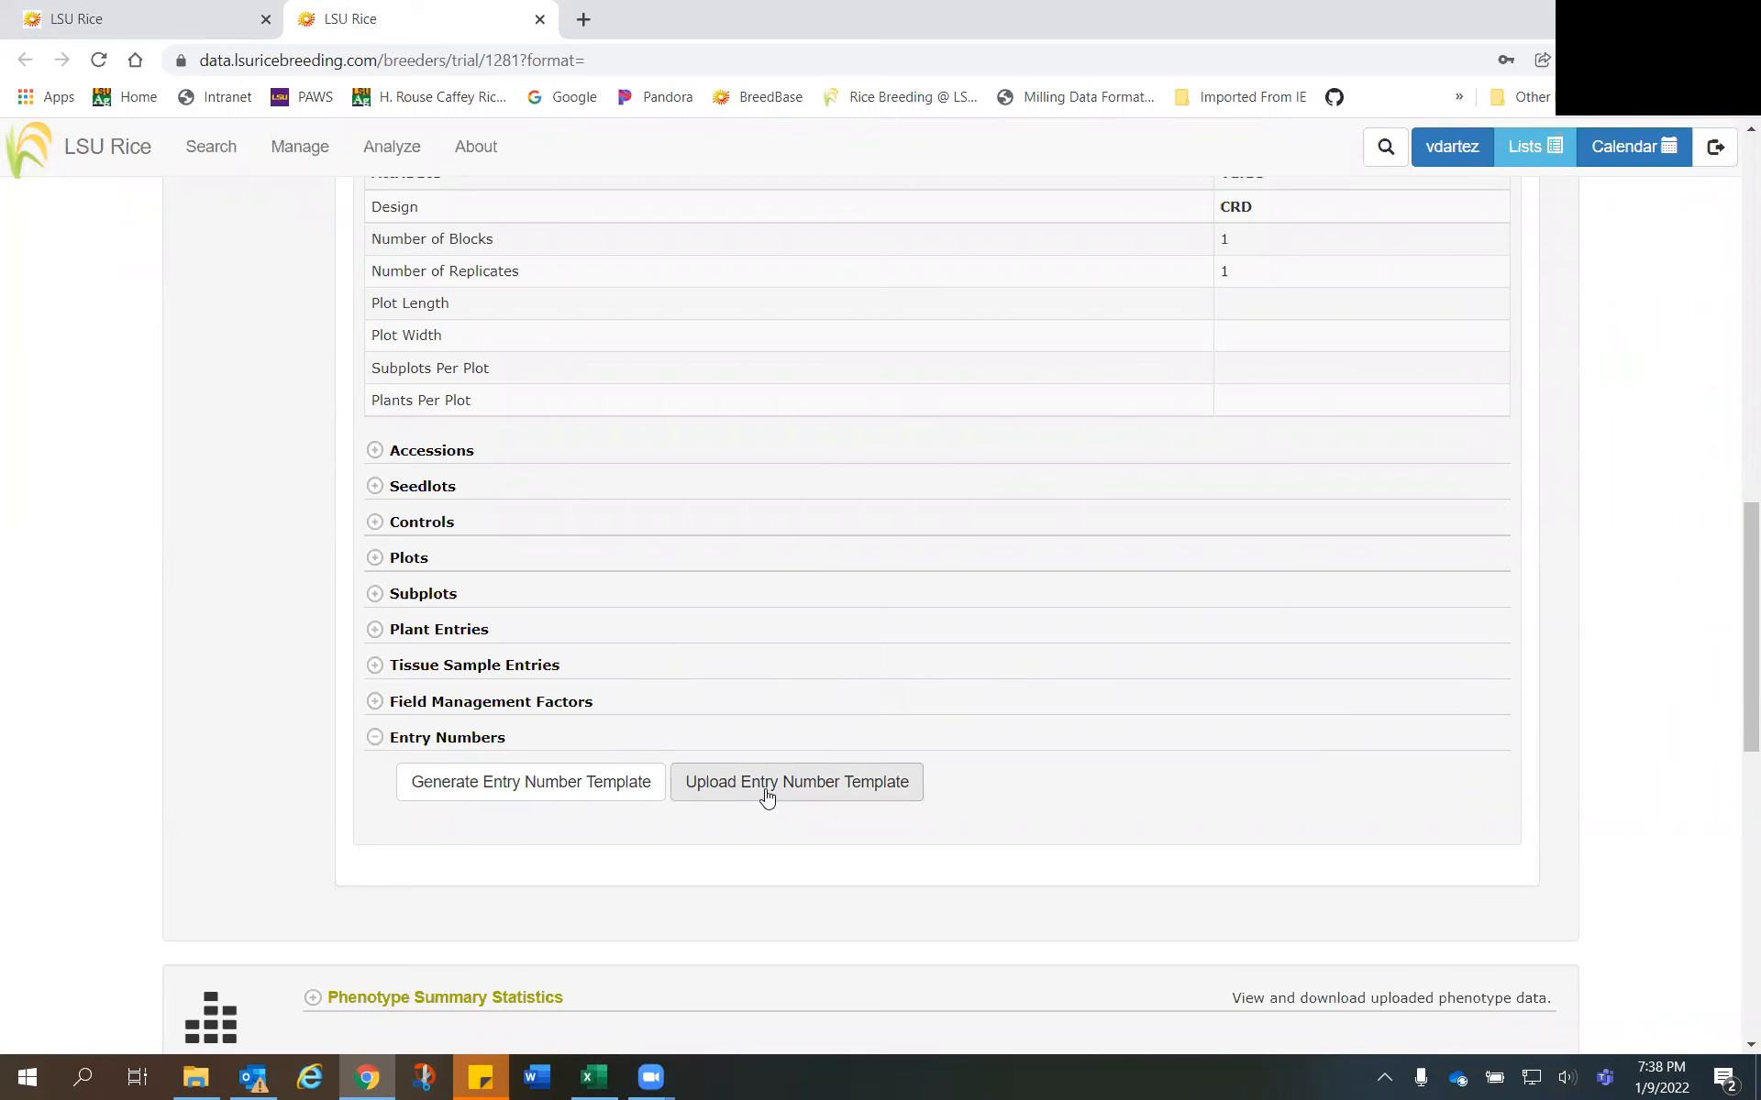
left_click(767, 794)
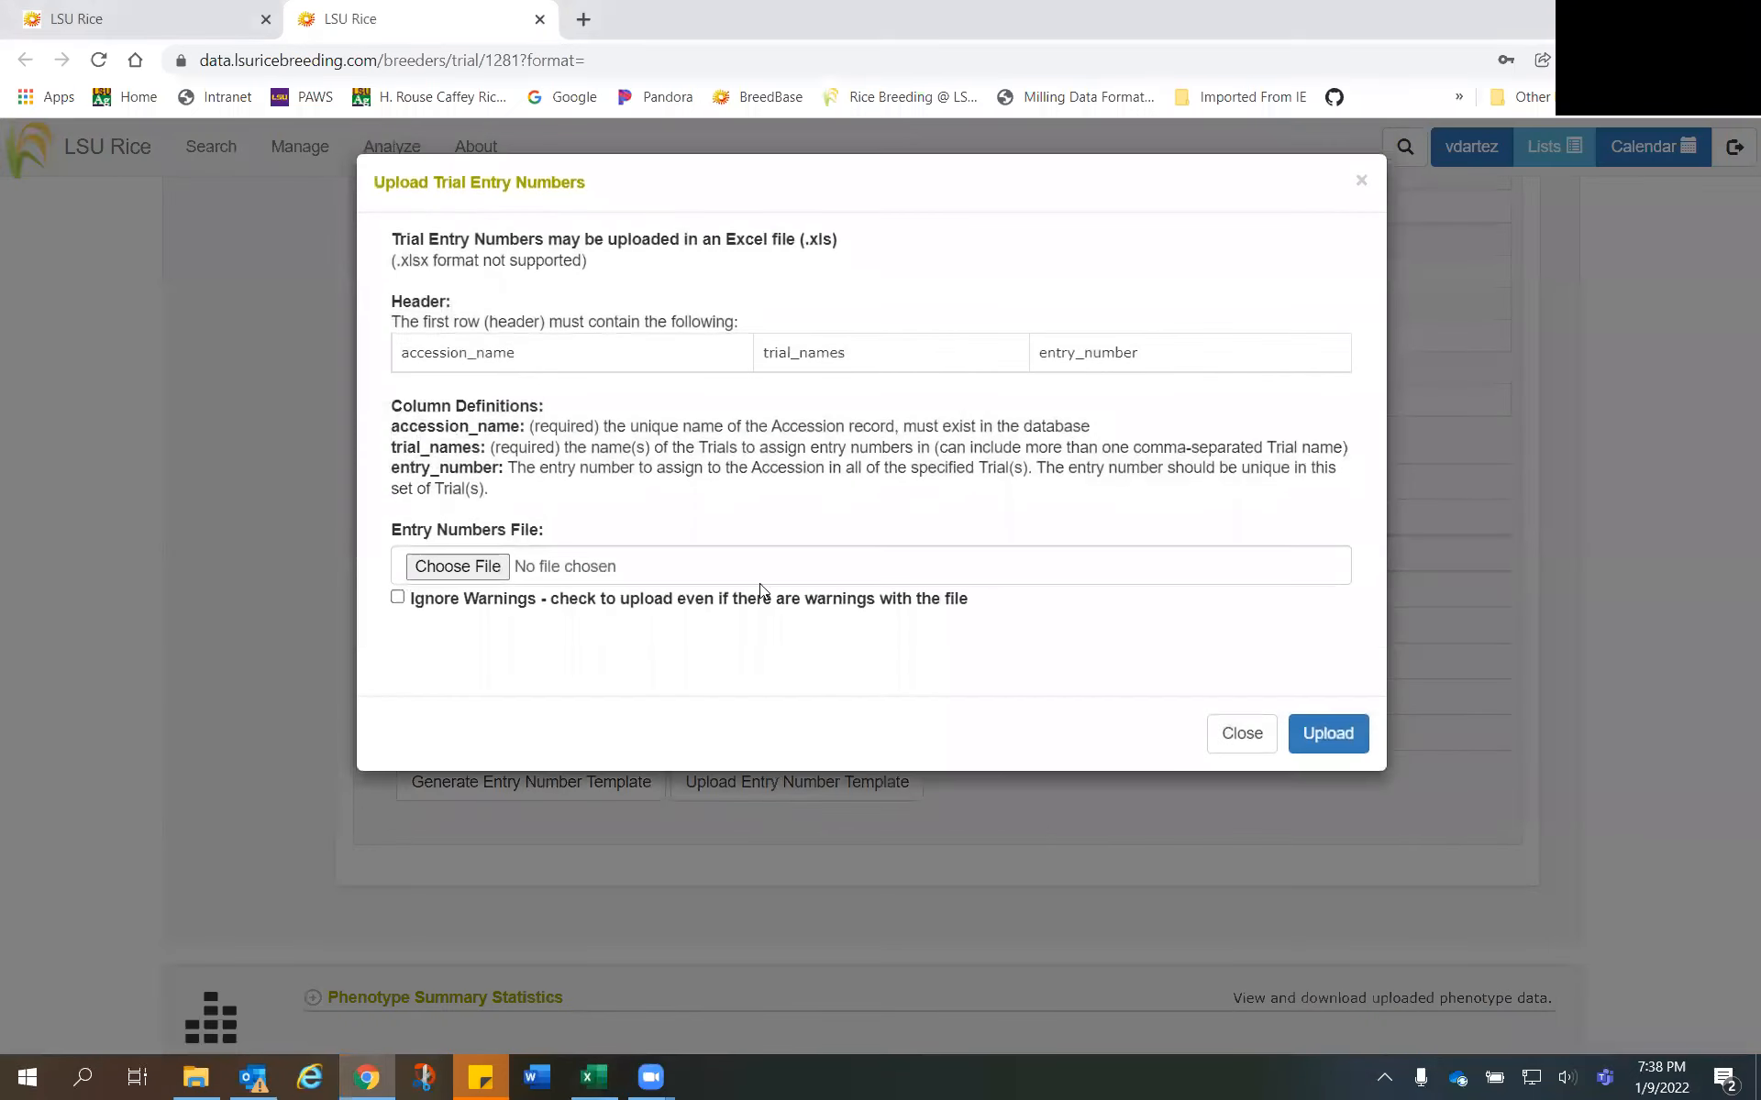
left_click(458, 568)
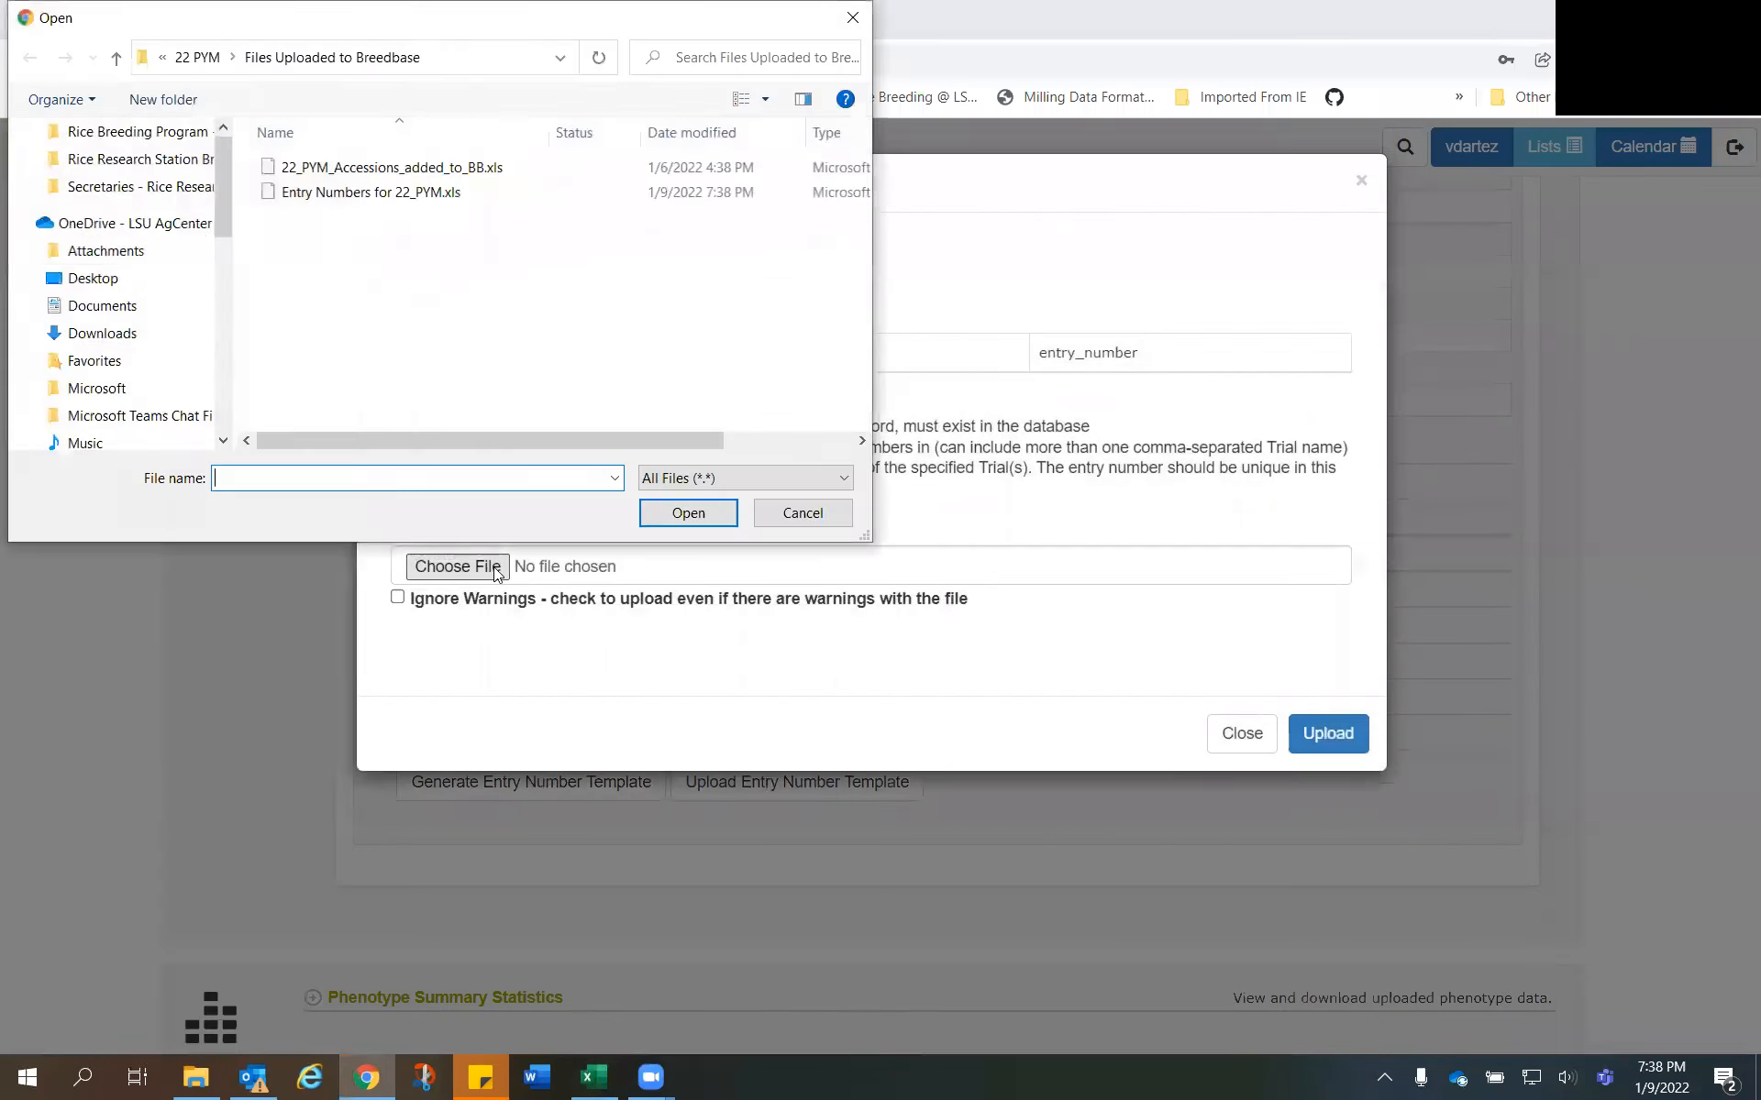
left_click(339, 193)
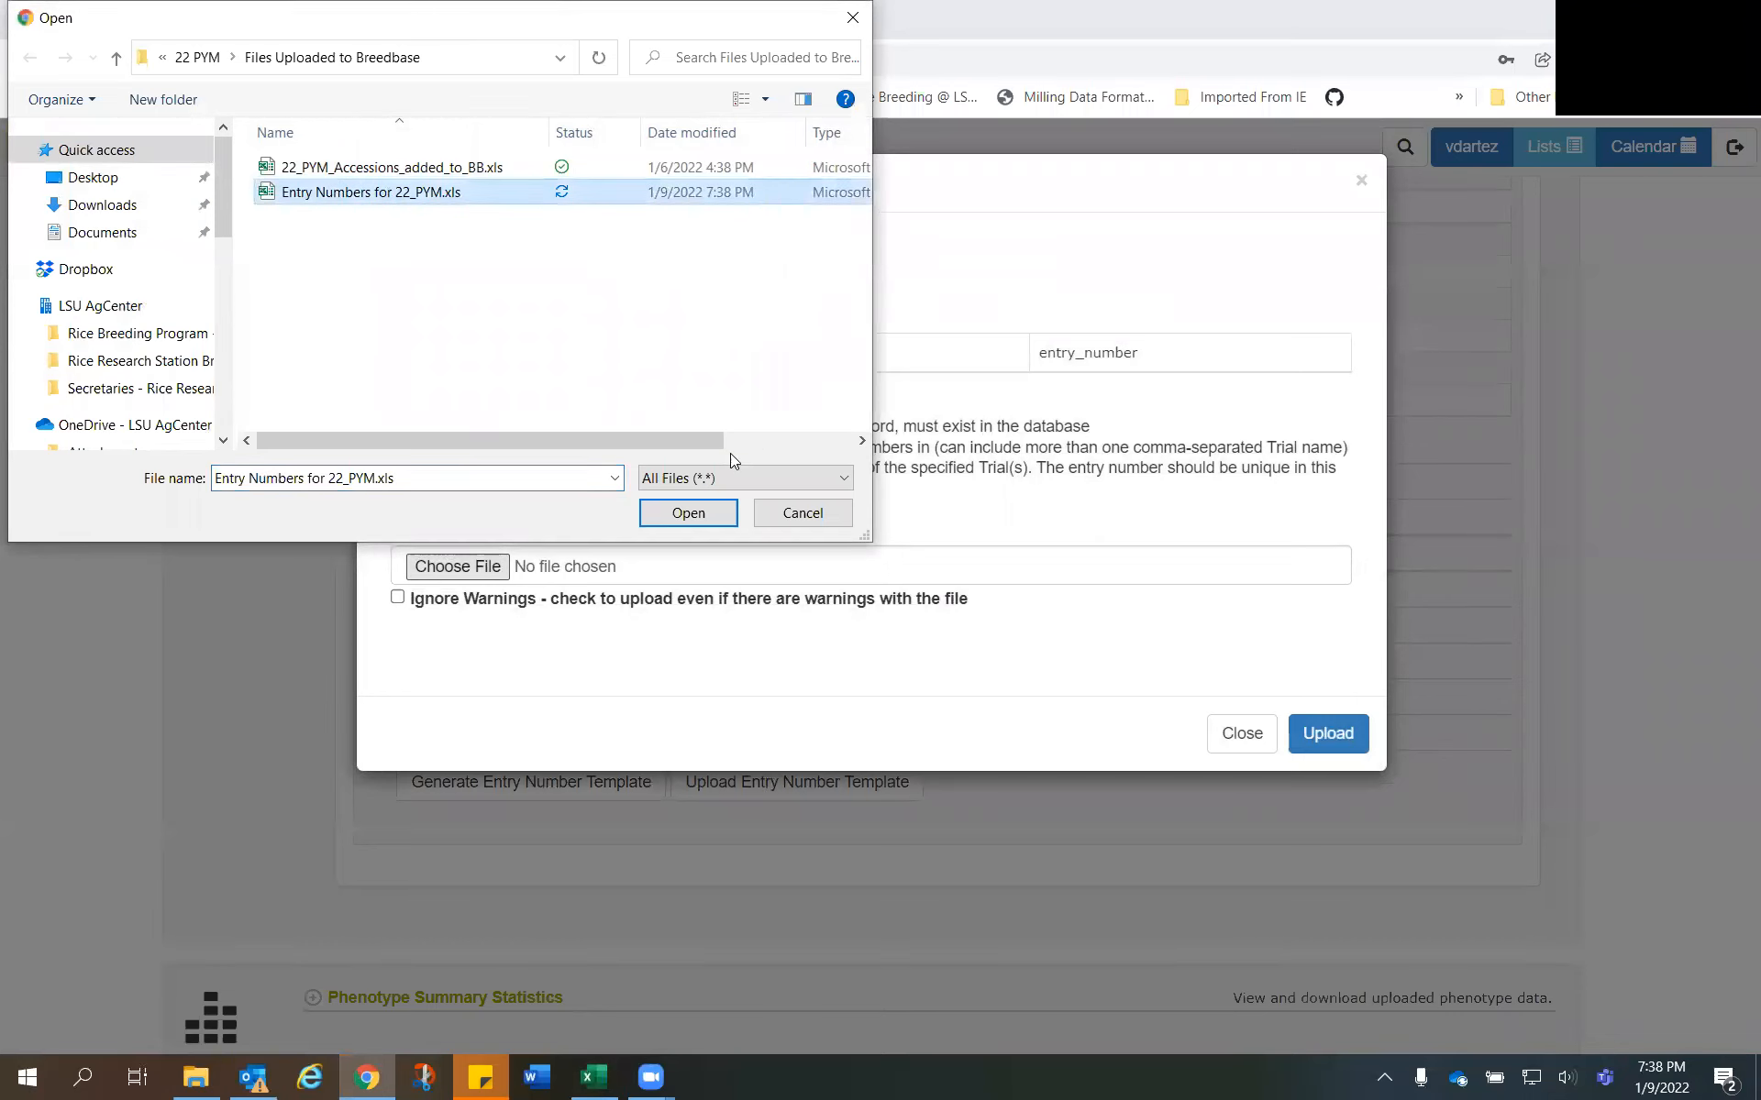
left_click(689, 513)
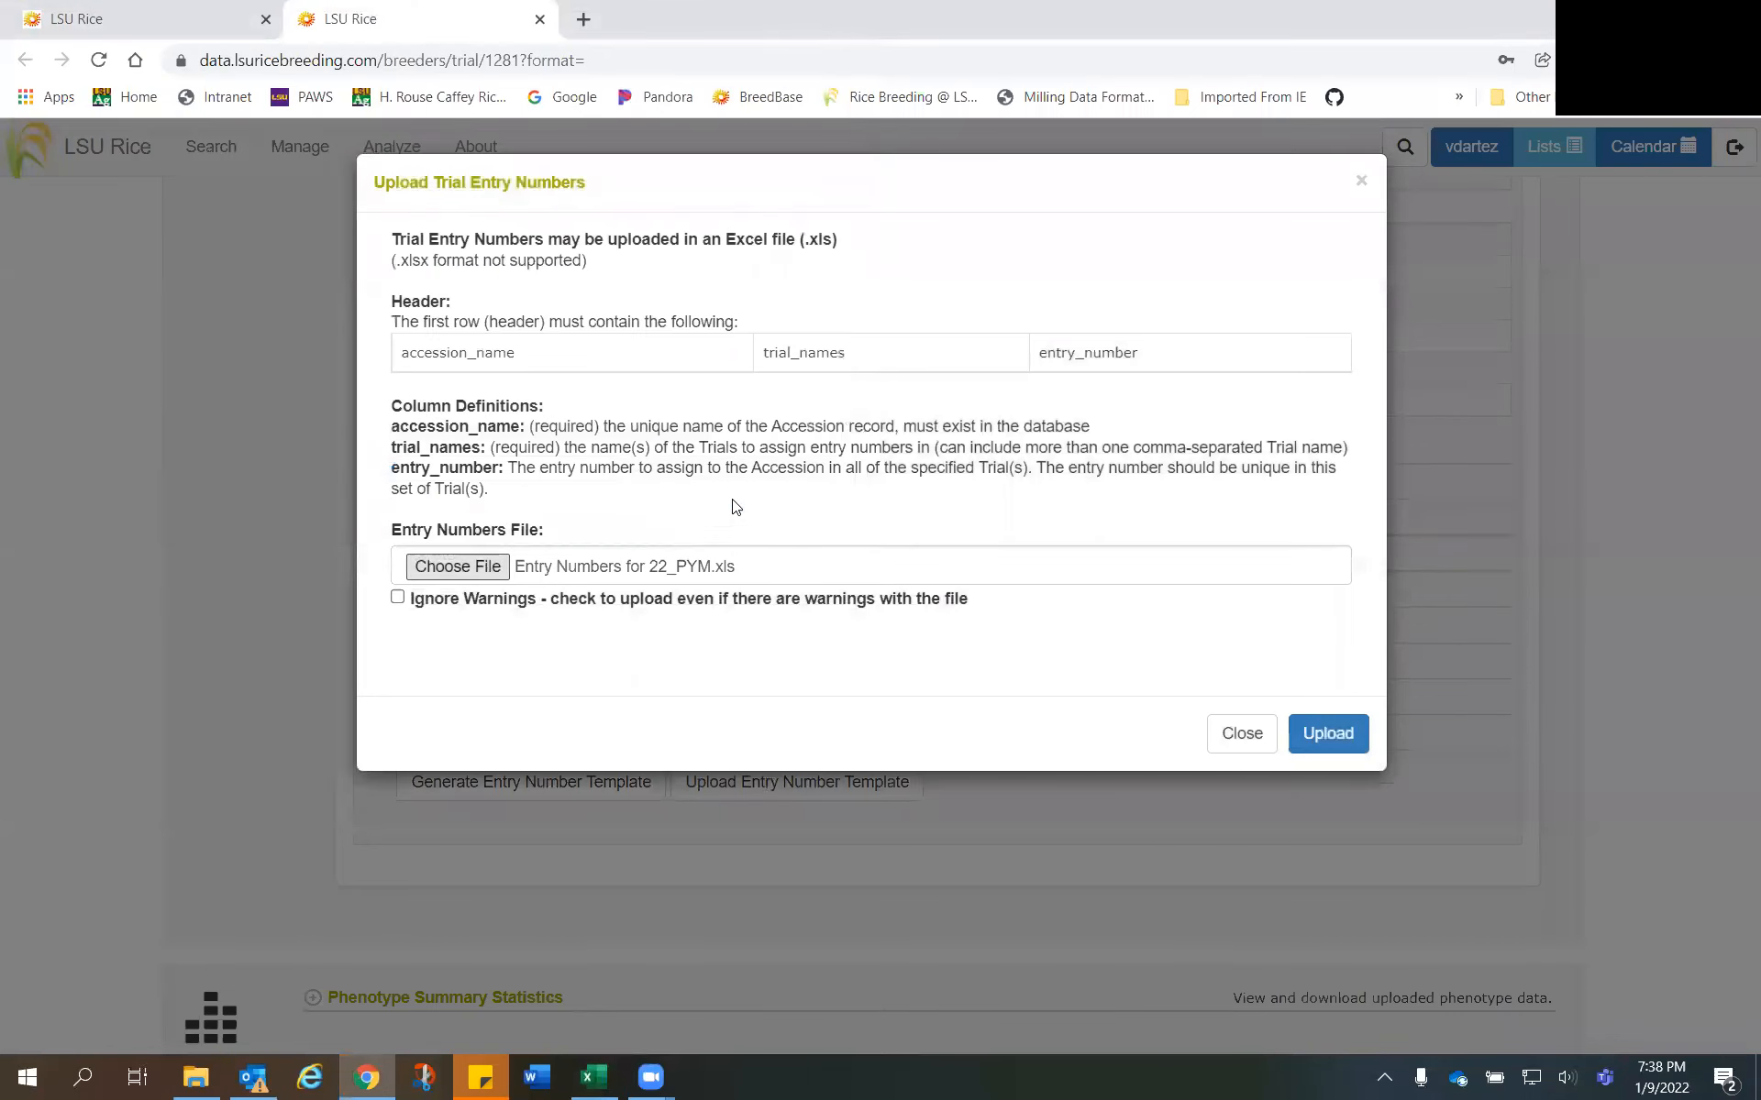
left_click(1324, 737)
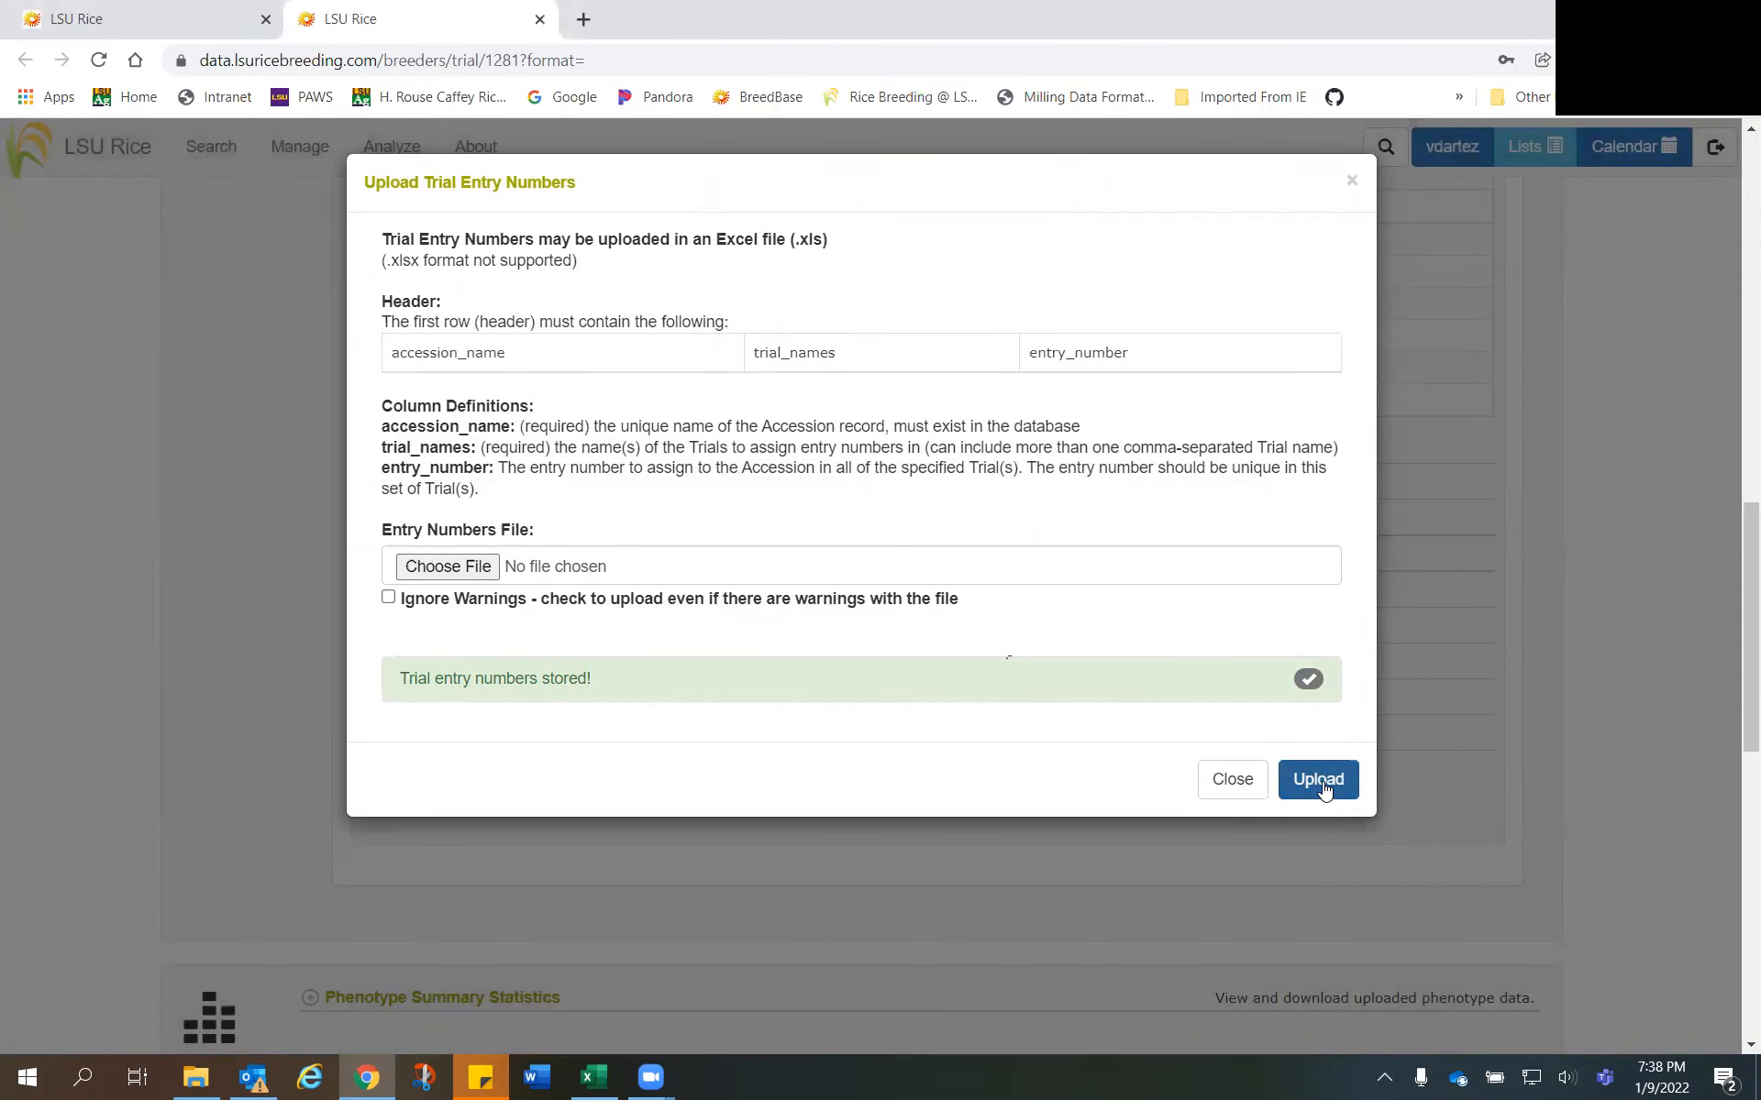
left_click(1222, 787)
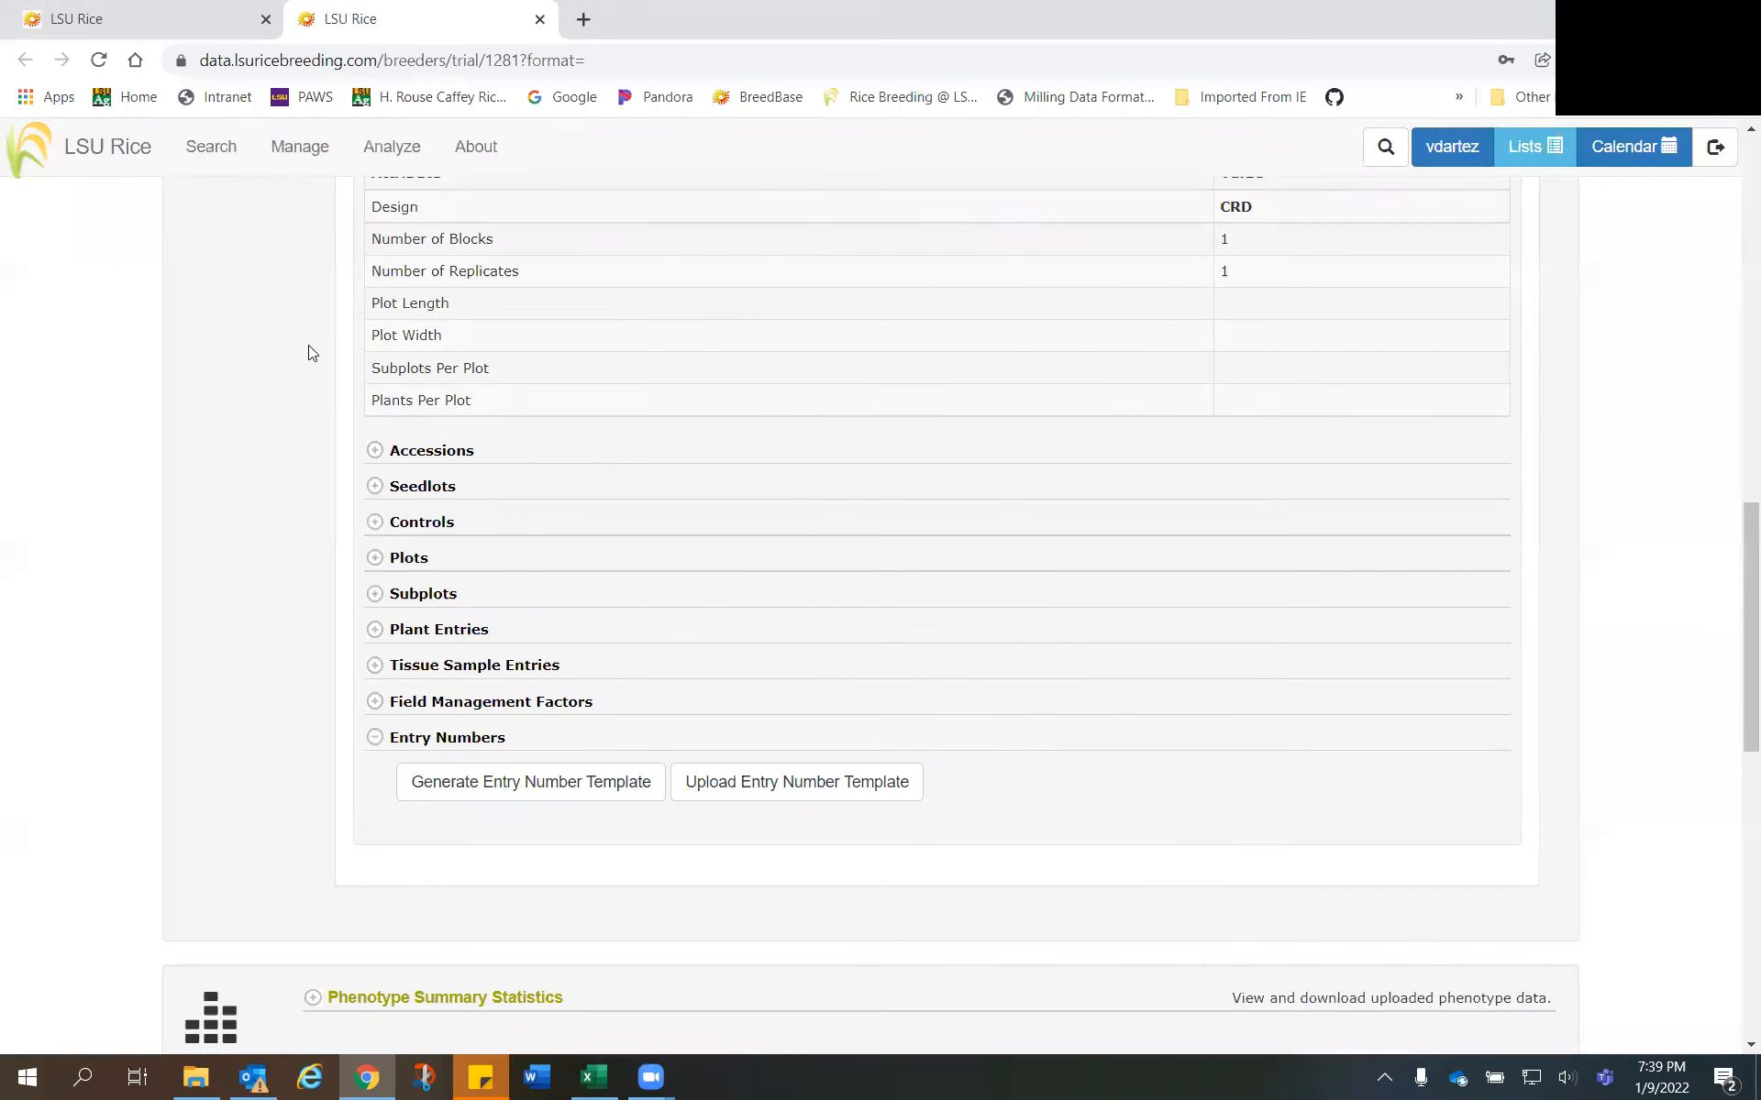
- Reload the 22_PYM-1 trial detail page and expand its Experimental Design section
scroll(499, 477, "up", 15)
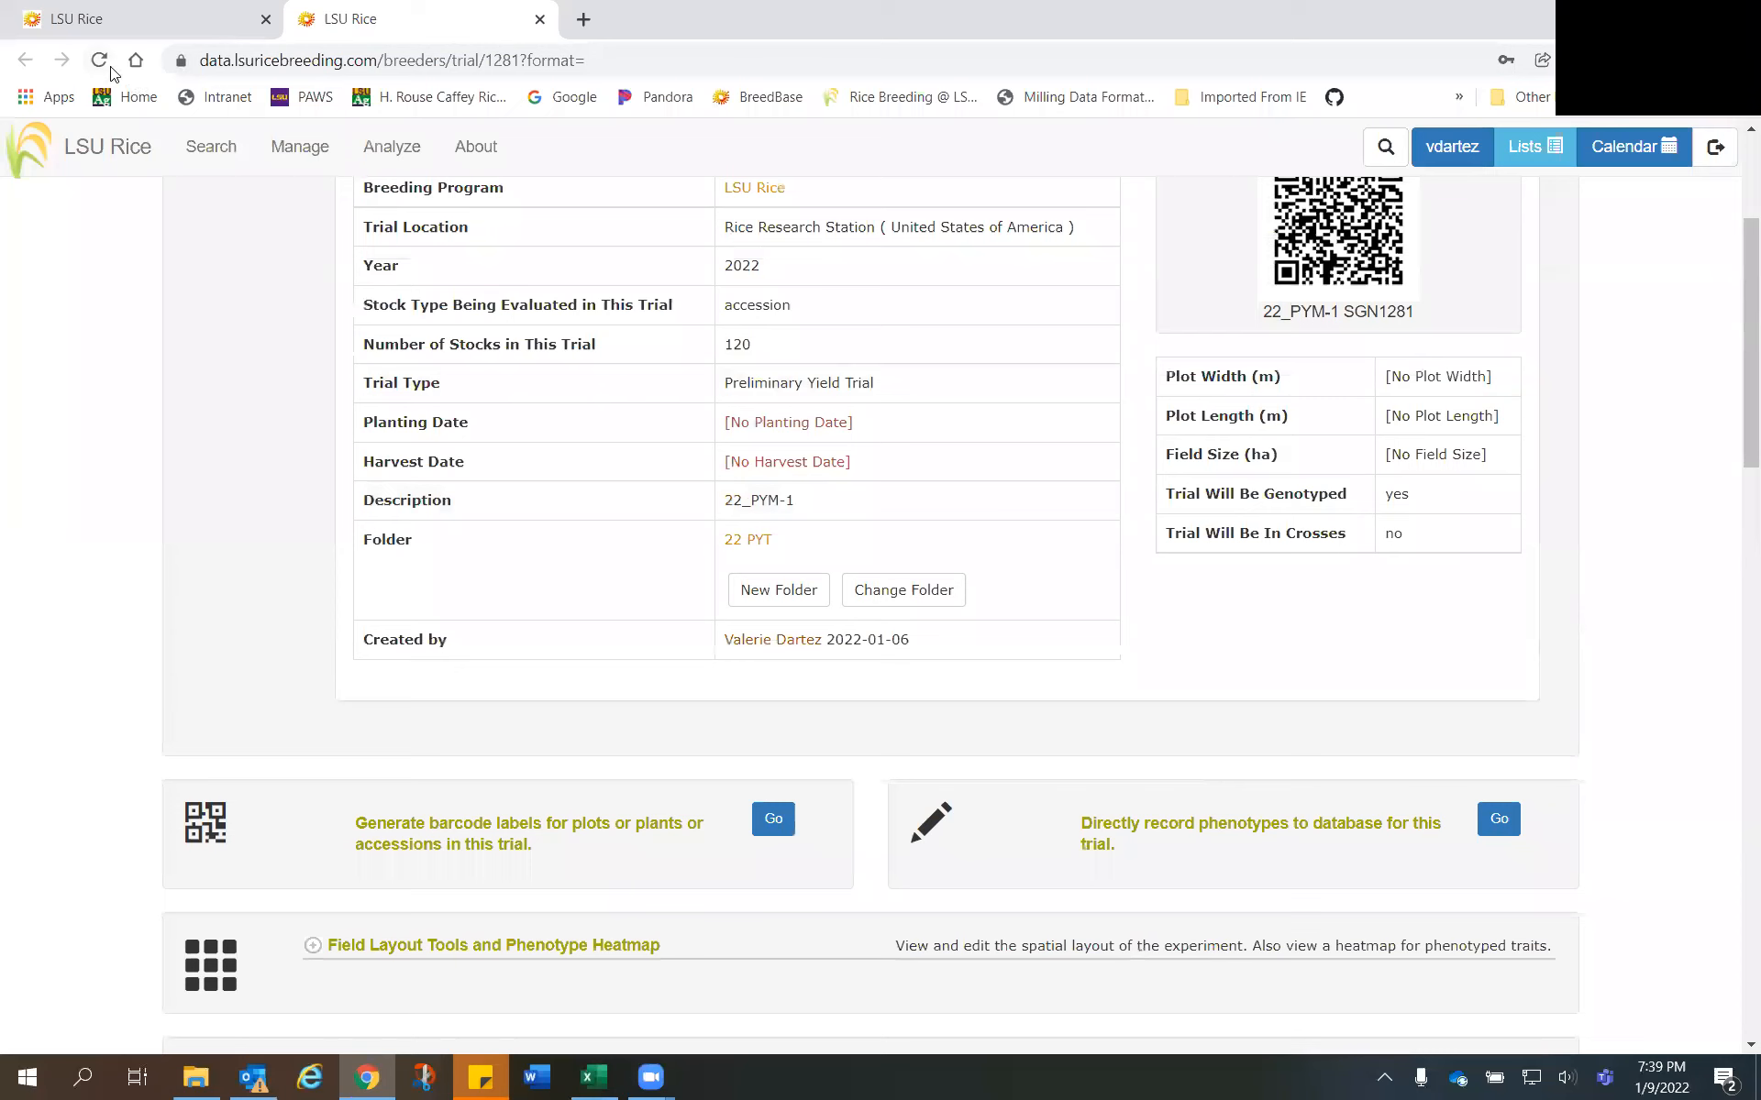
left_click(98, 63)
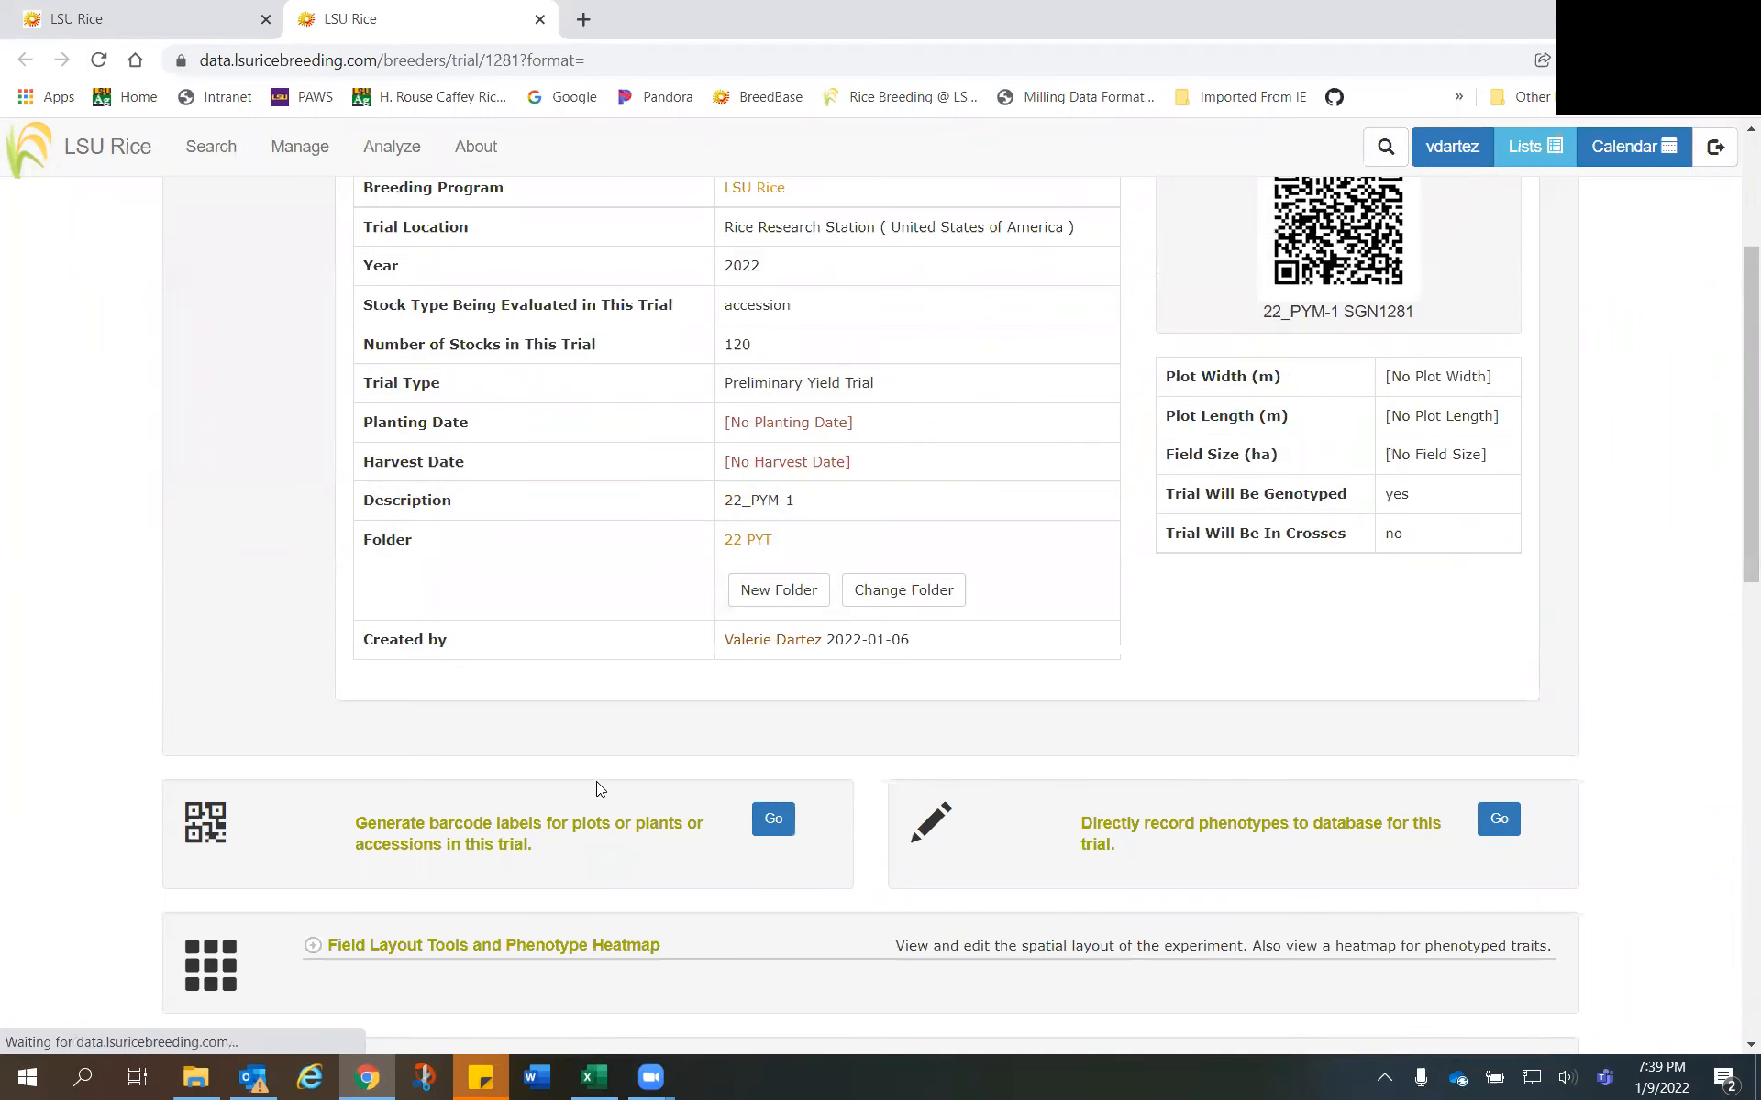
scroll(566, 734, "down", 4)
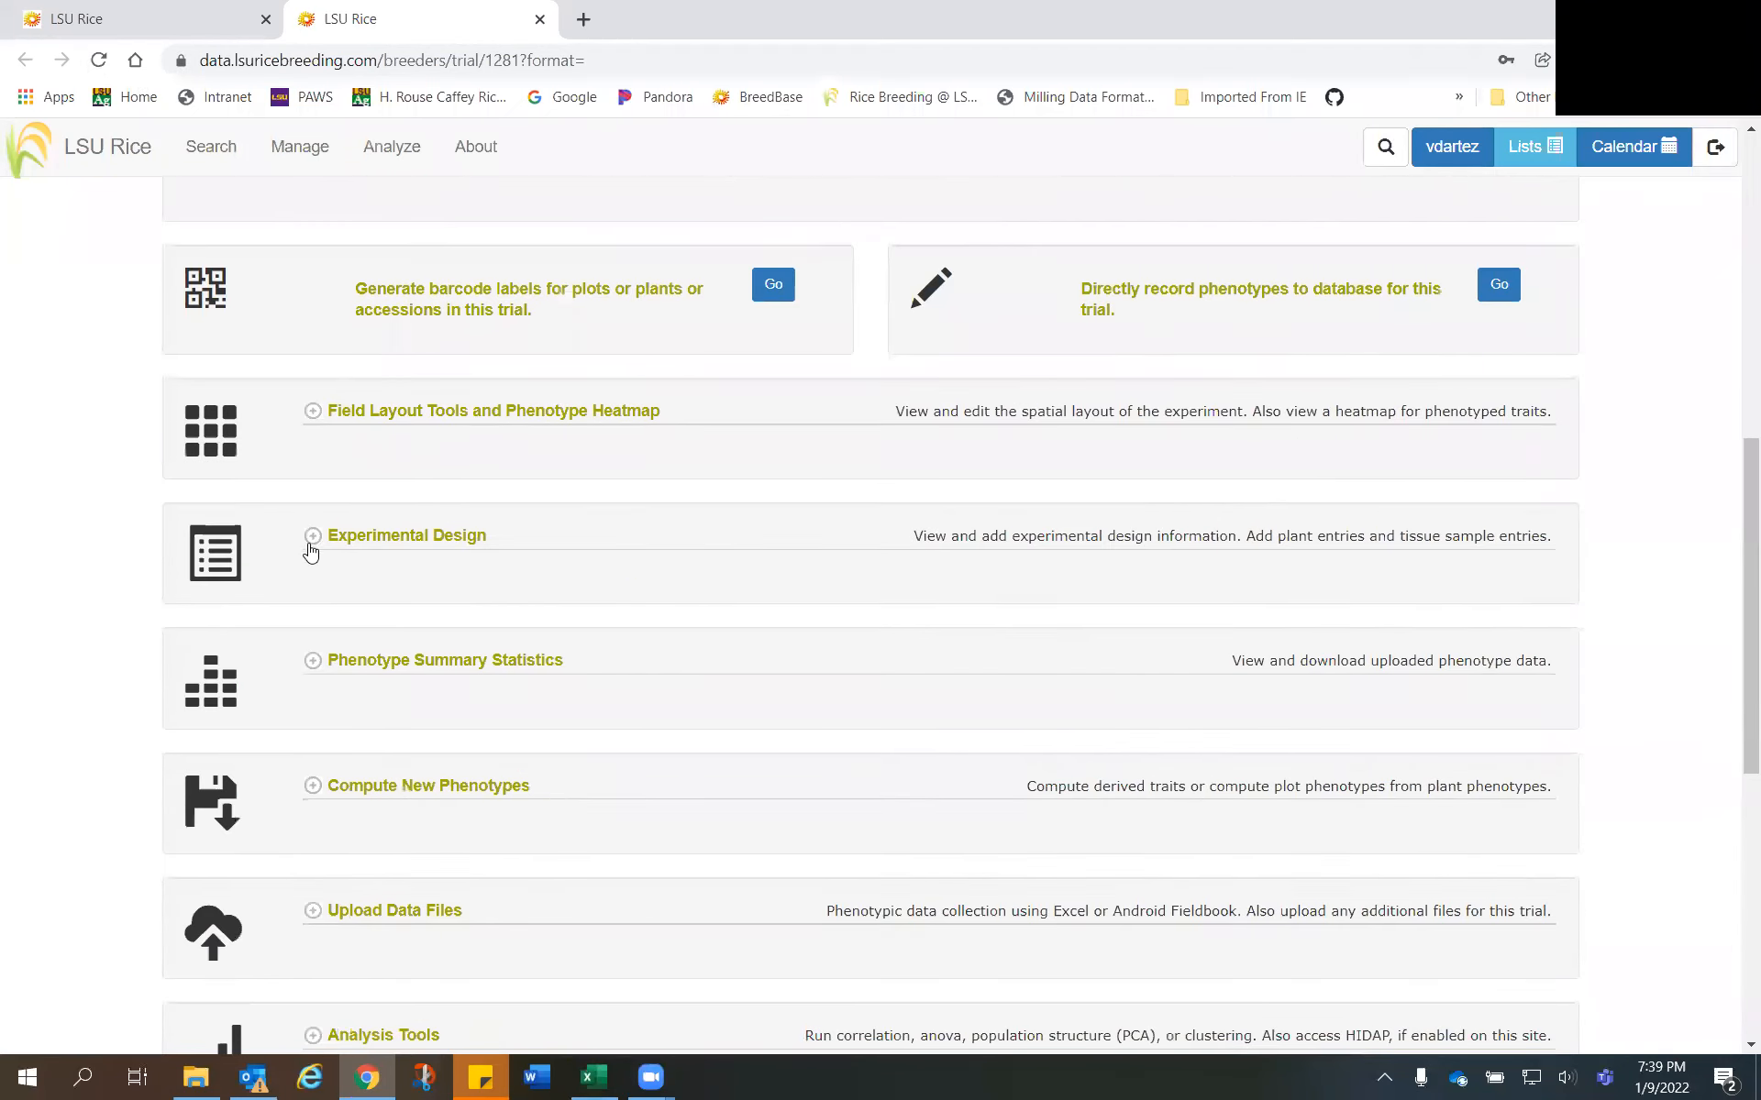
scroll(585, 594, "up", 9)
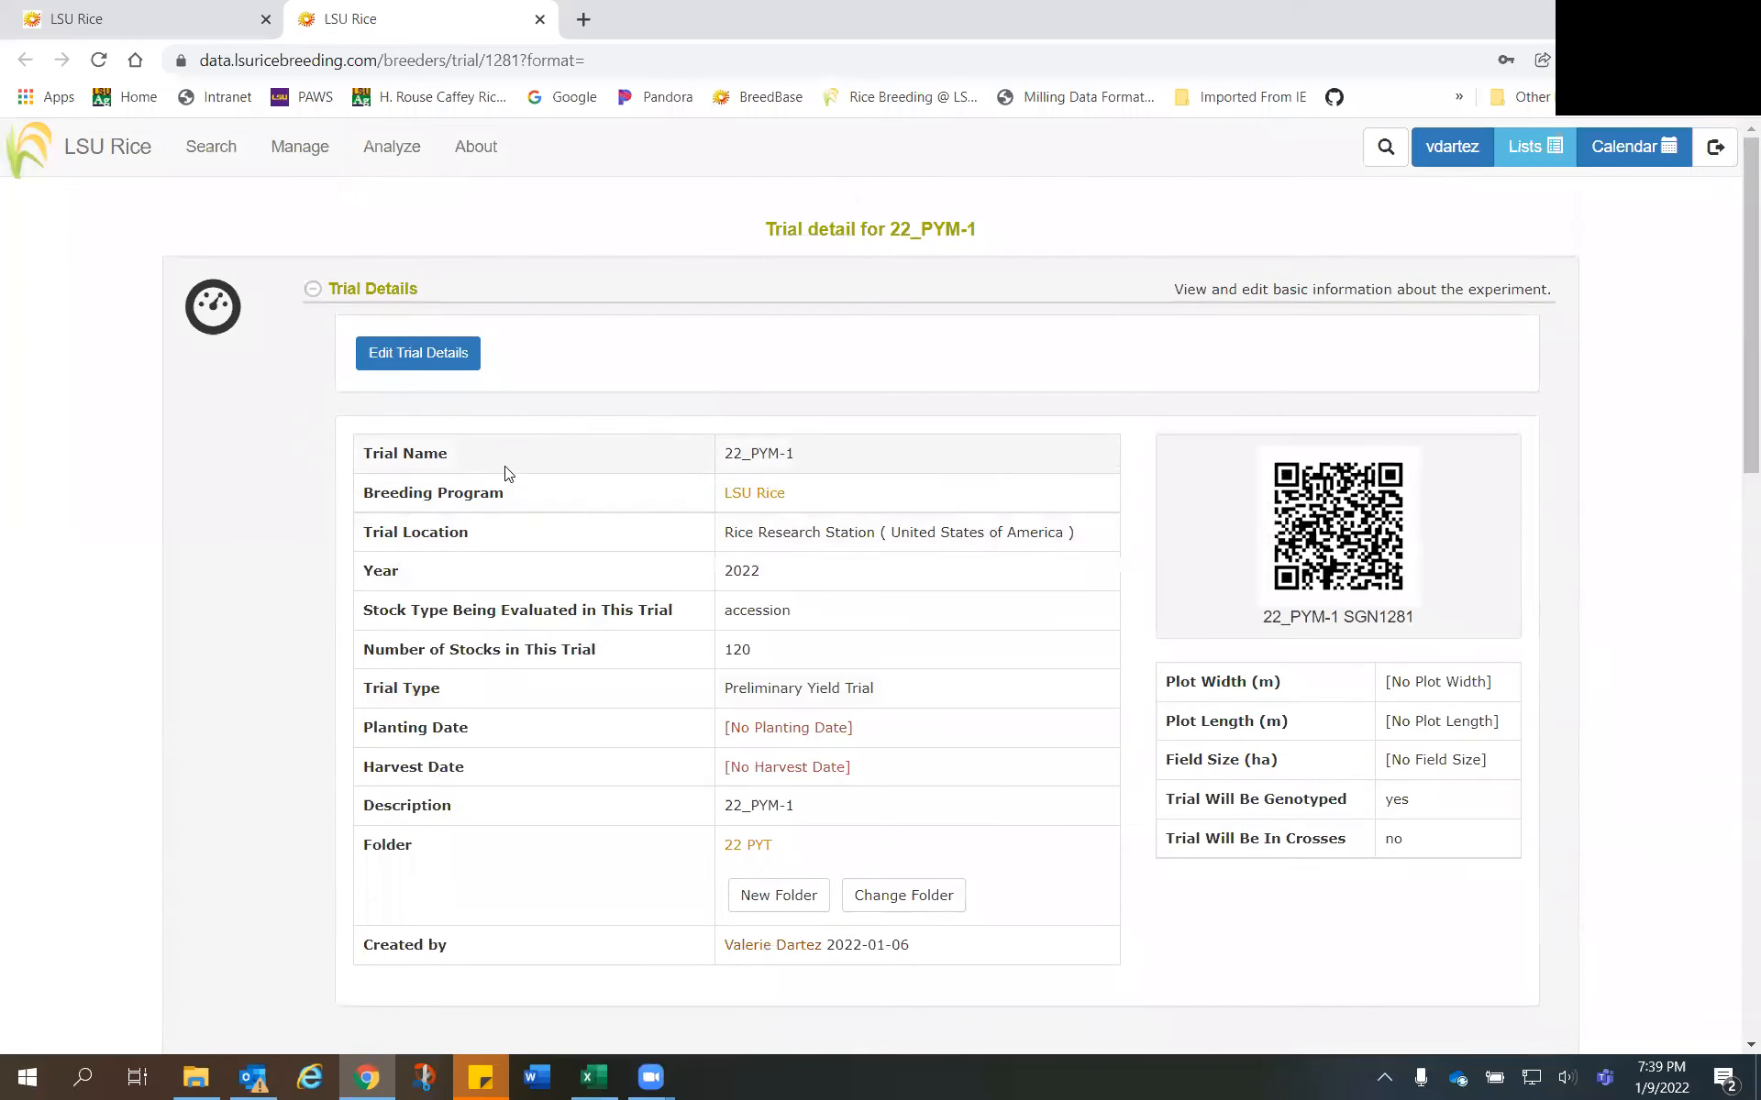
scroll(502, 471, "down", 5)
scroll(365, 717, "down", 4)
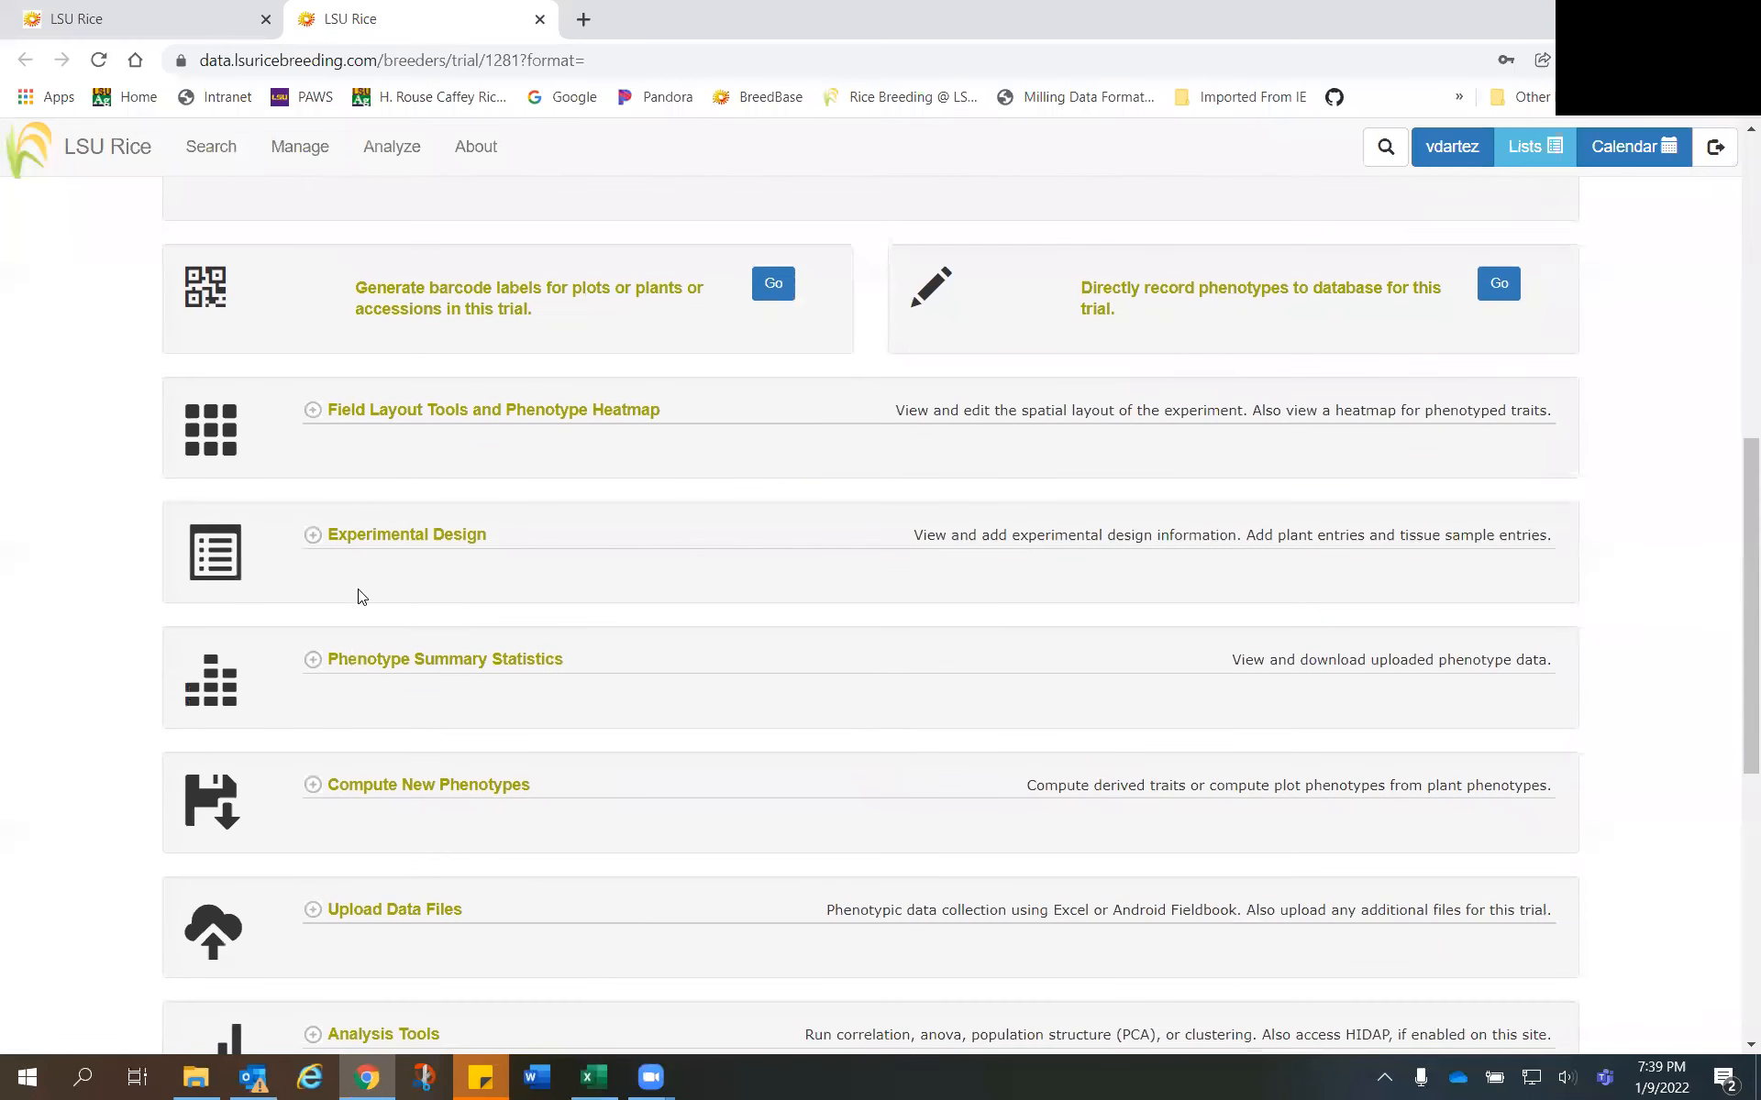
left_click(313, 541)
scroll(486, 665, "down", 4)
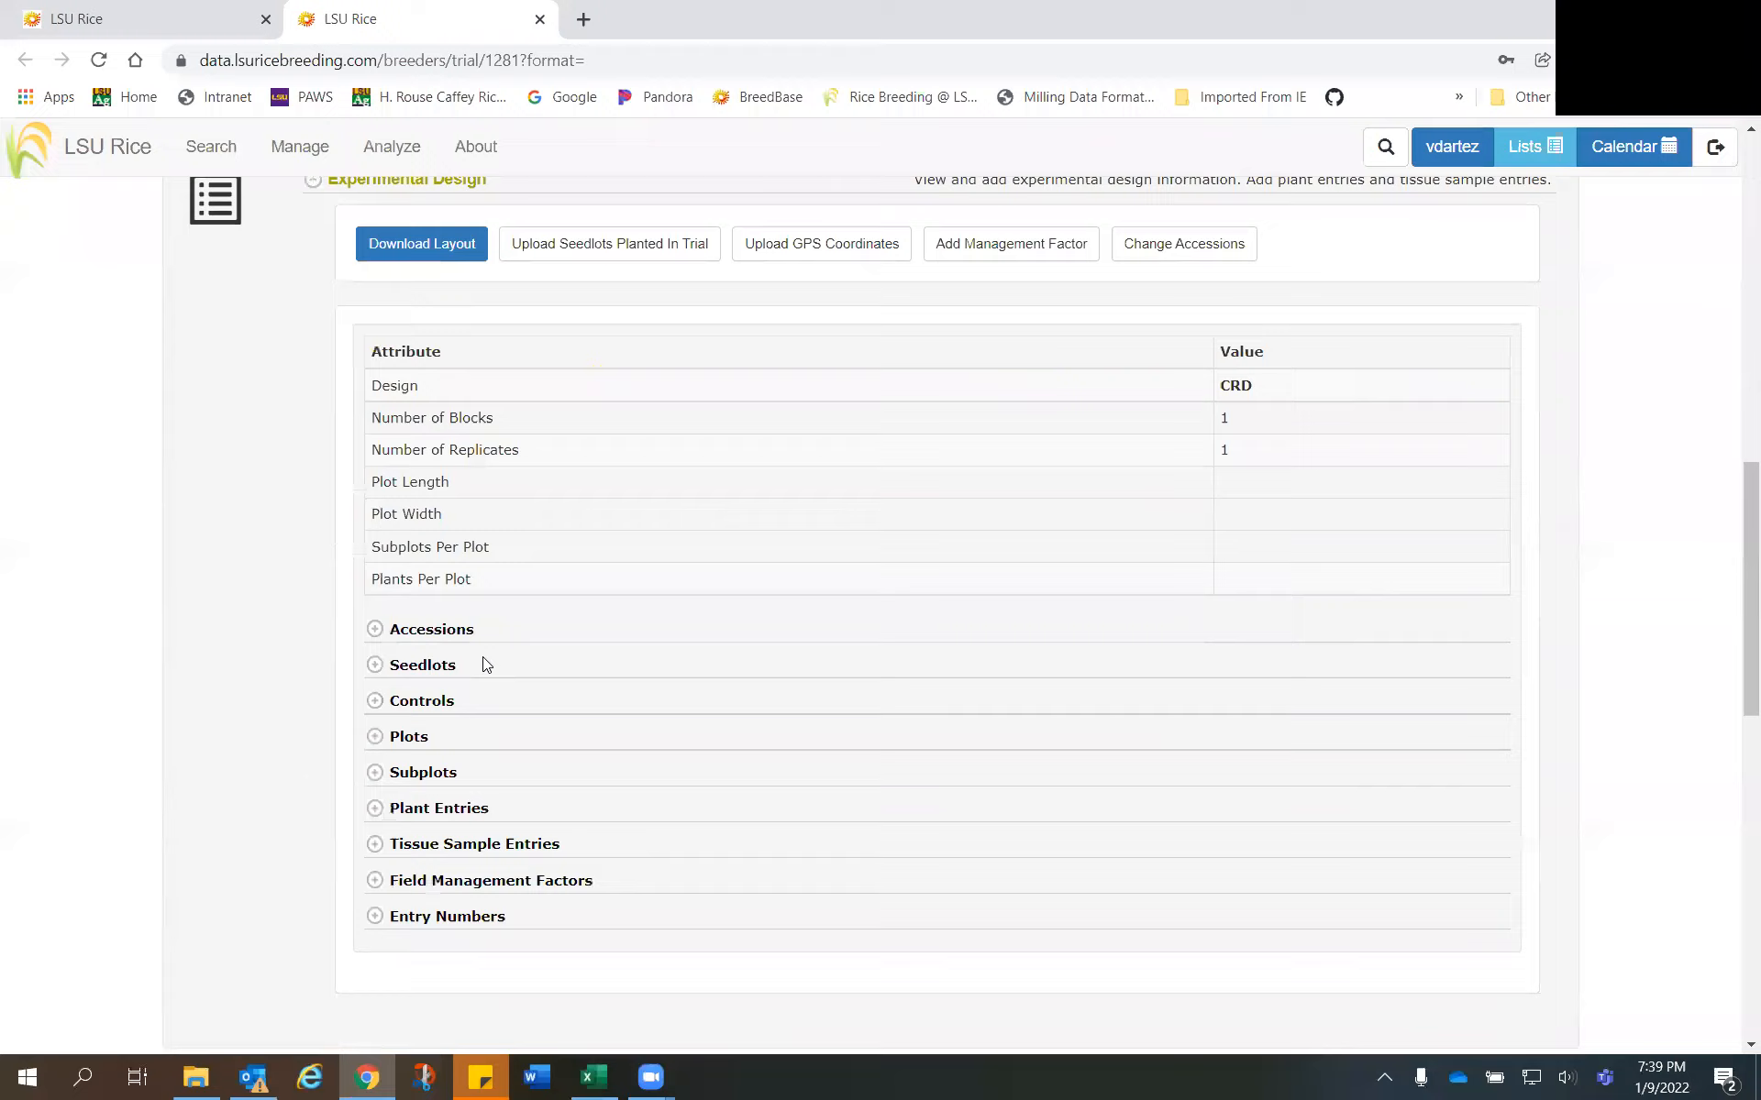
- Expand Entry Numbers and check the entry number stored for each accession
scroll(486, 665, "down", 1)
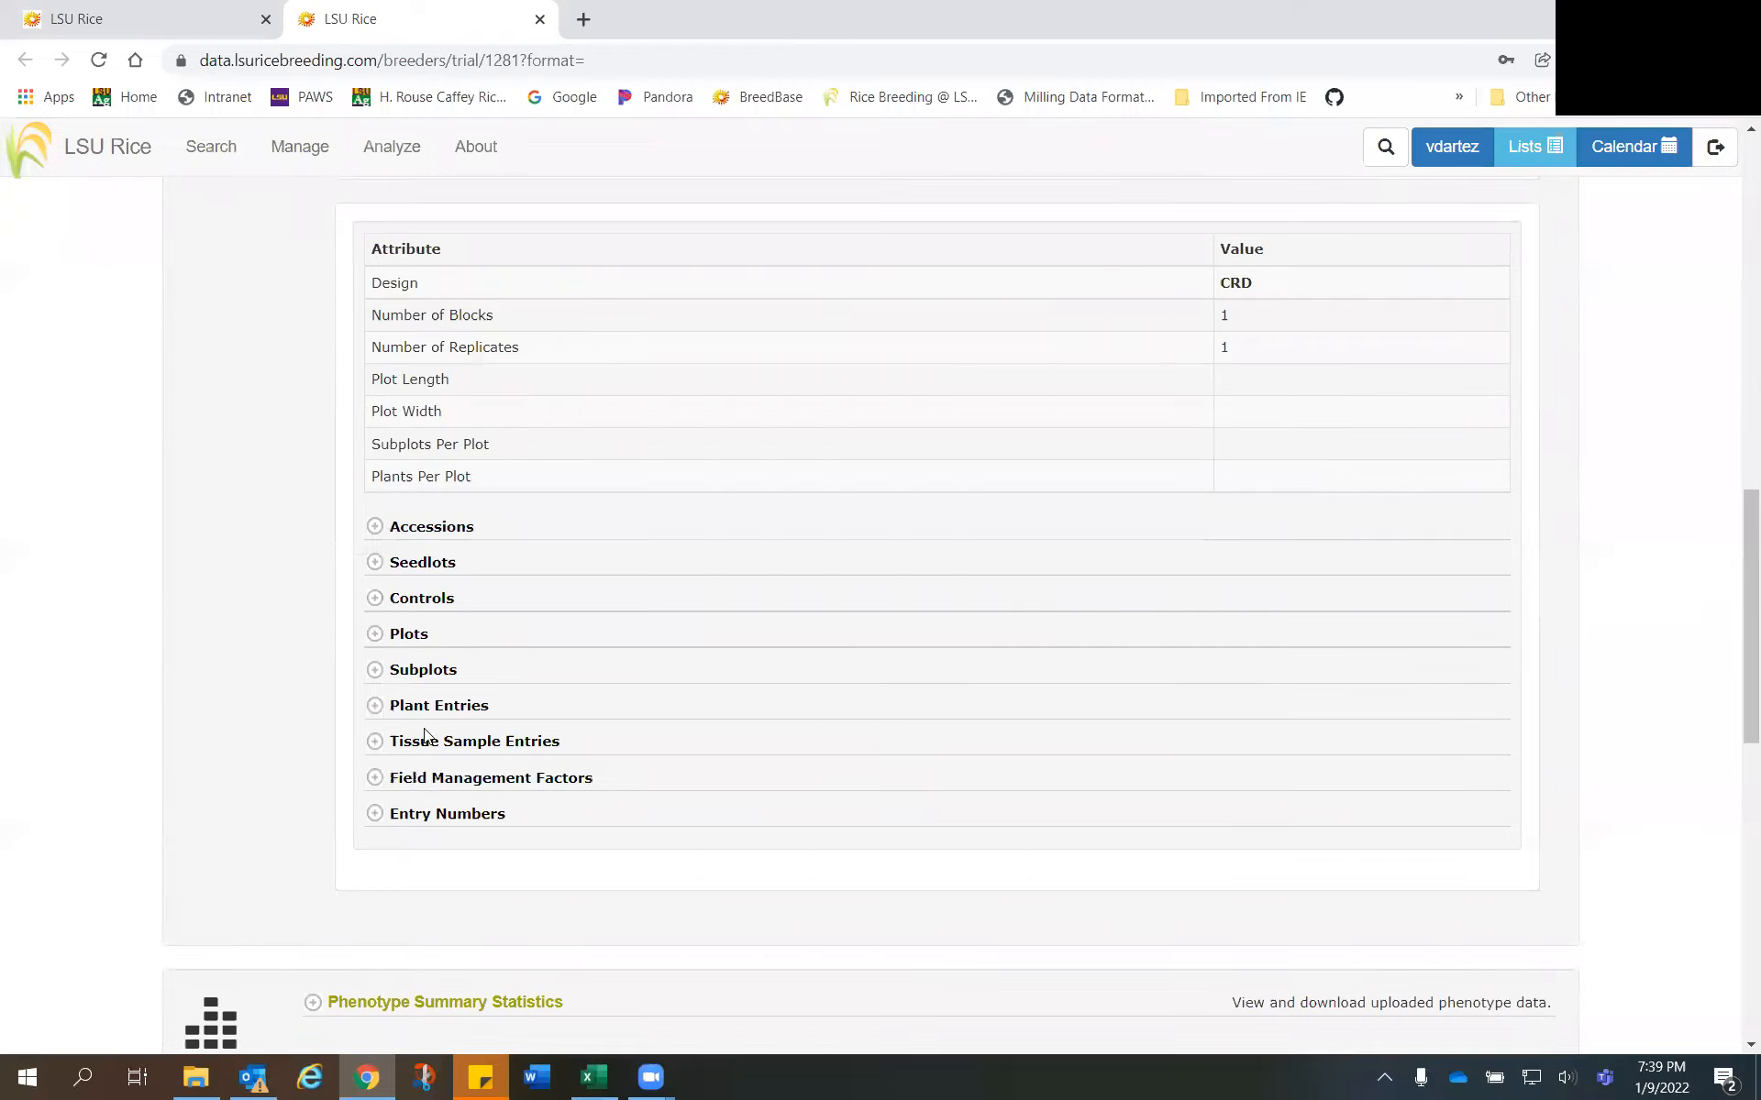
left_click(374, 816)
scroll(397, 811, "down", 2)
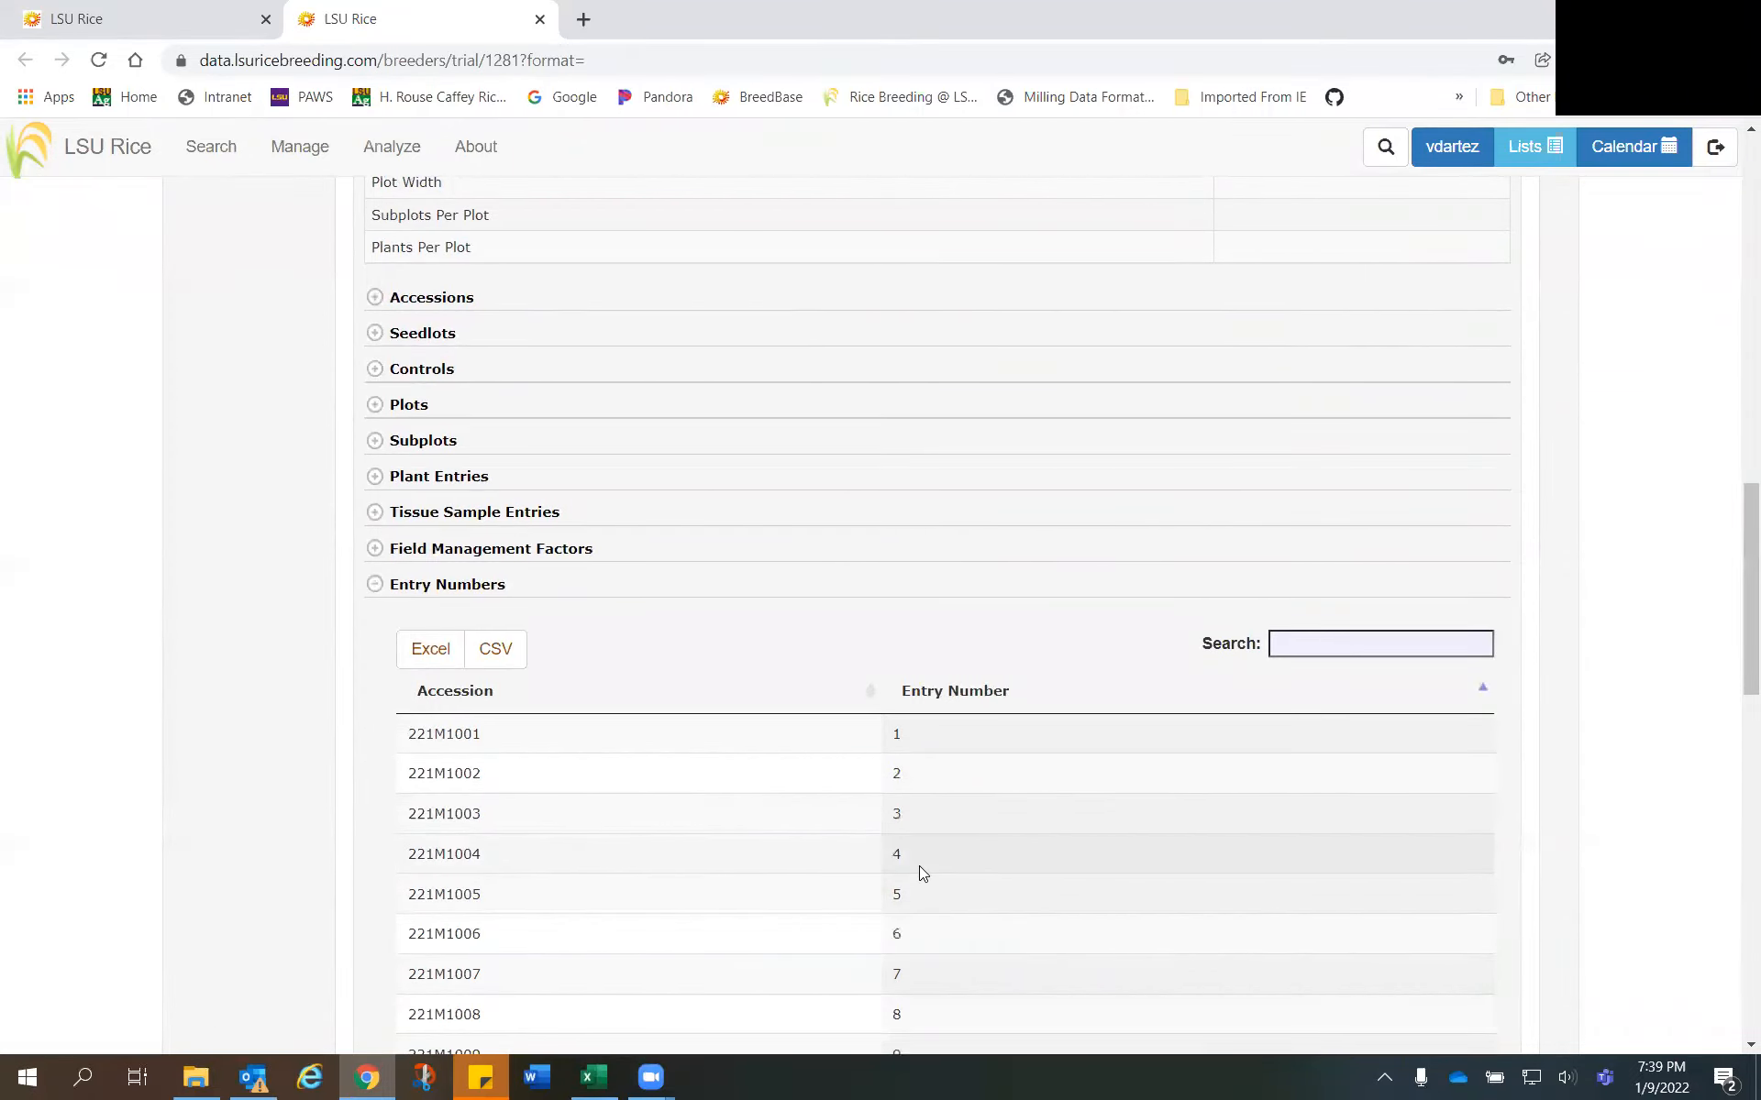
scroll(927, 867, "down", 6)
scroll(928, 825, "up", 1)
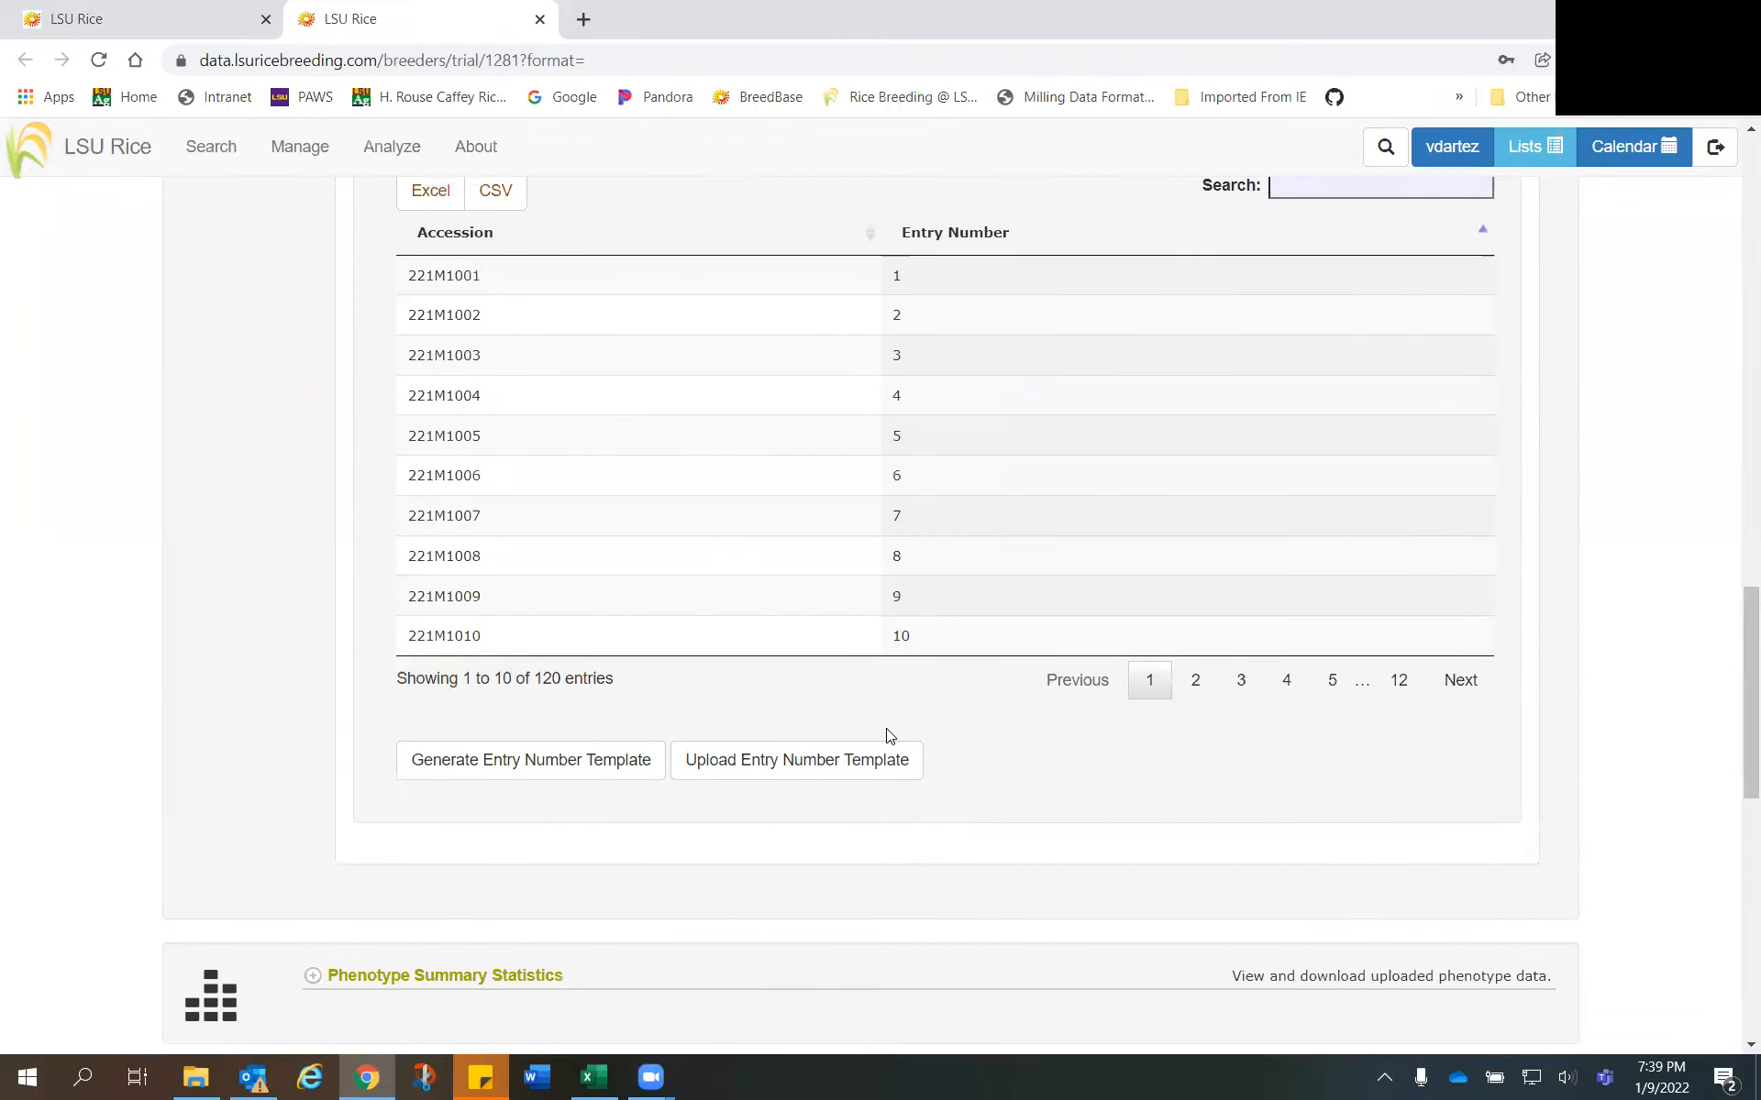
- Check the trial name in the heading of the detail page and go to the Manage Trials page
scroll(886, 733, "up", 4)
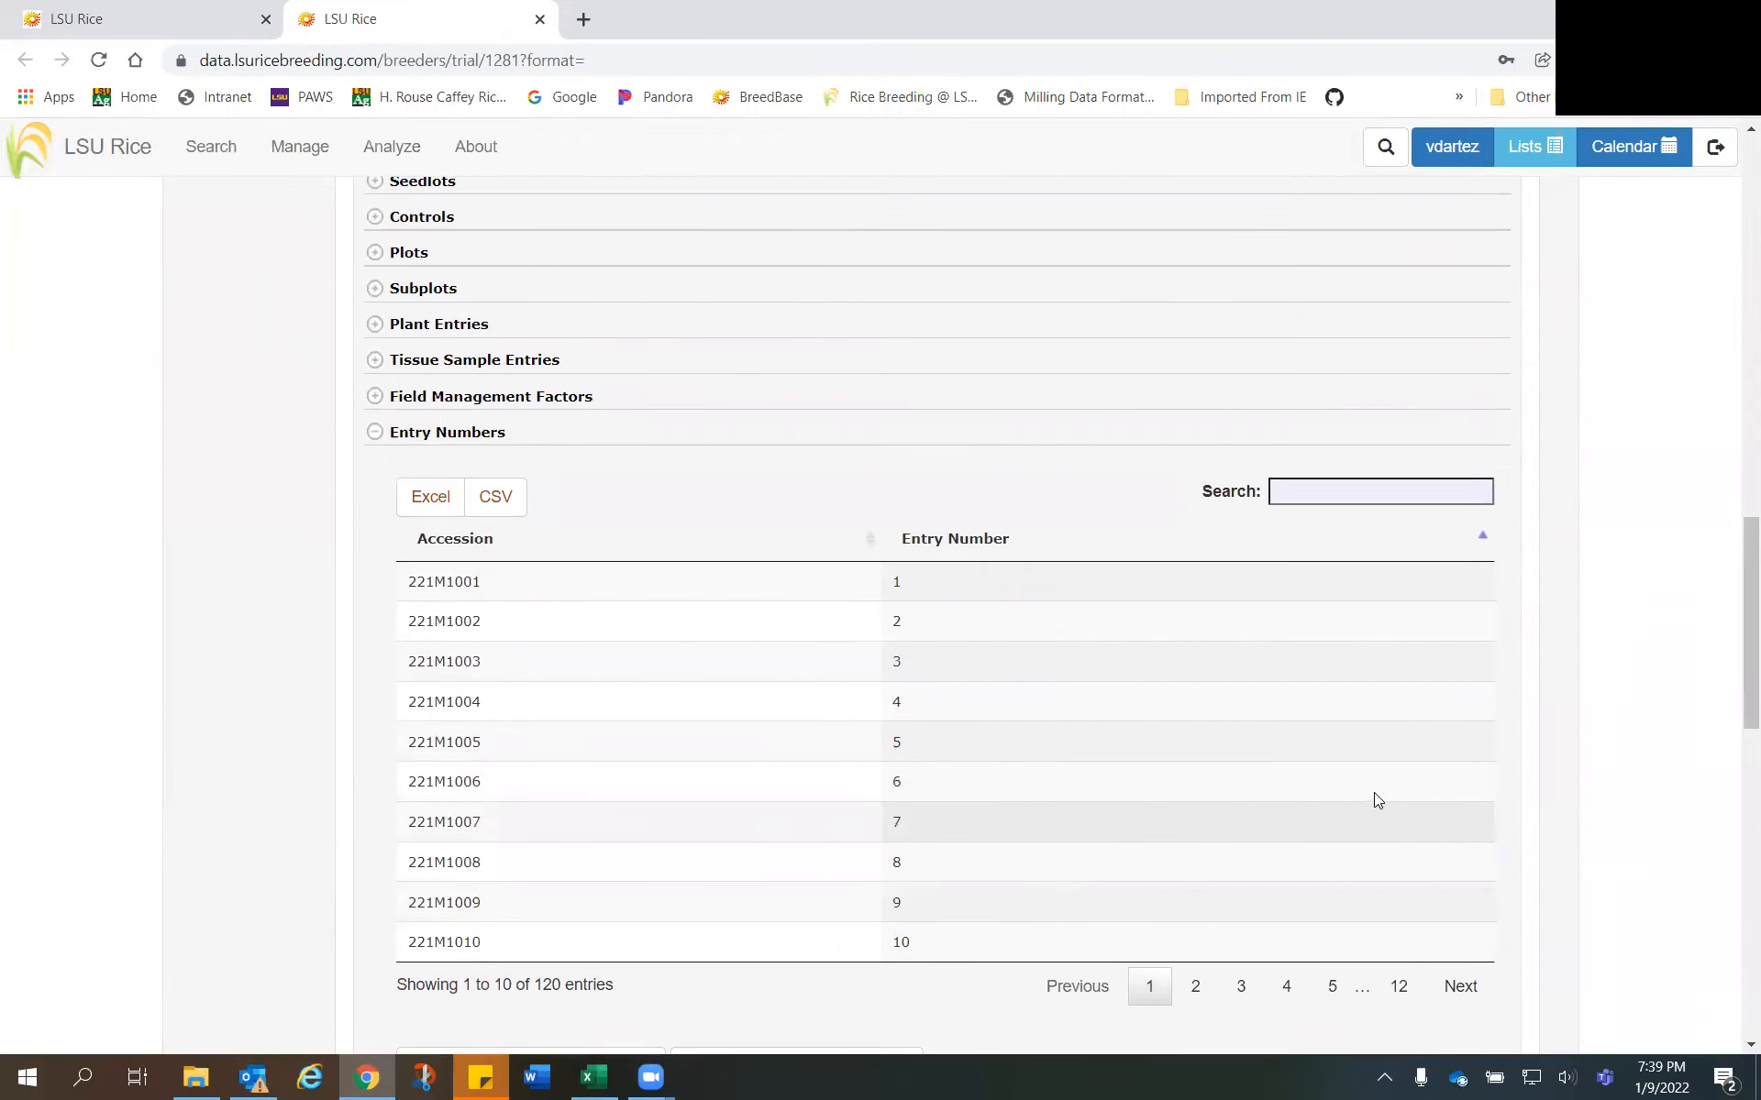
scroll(1378, 800, "up", 15)
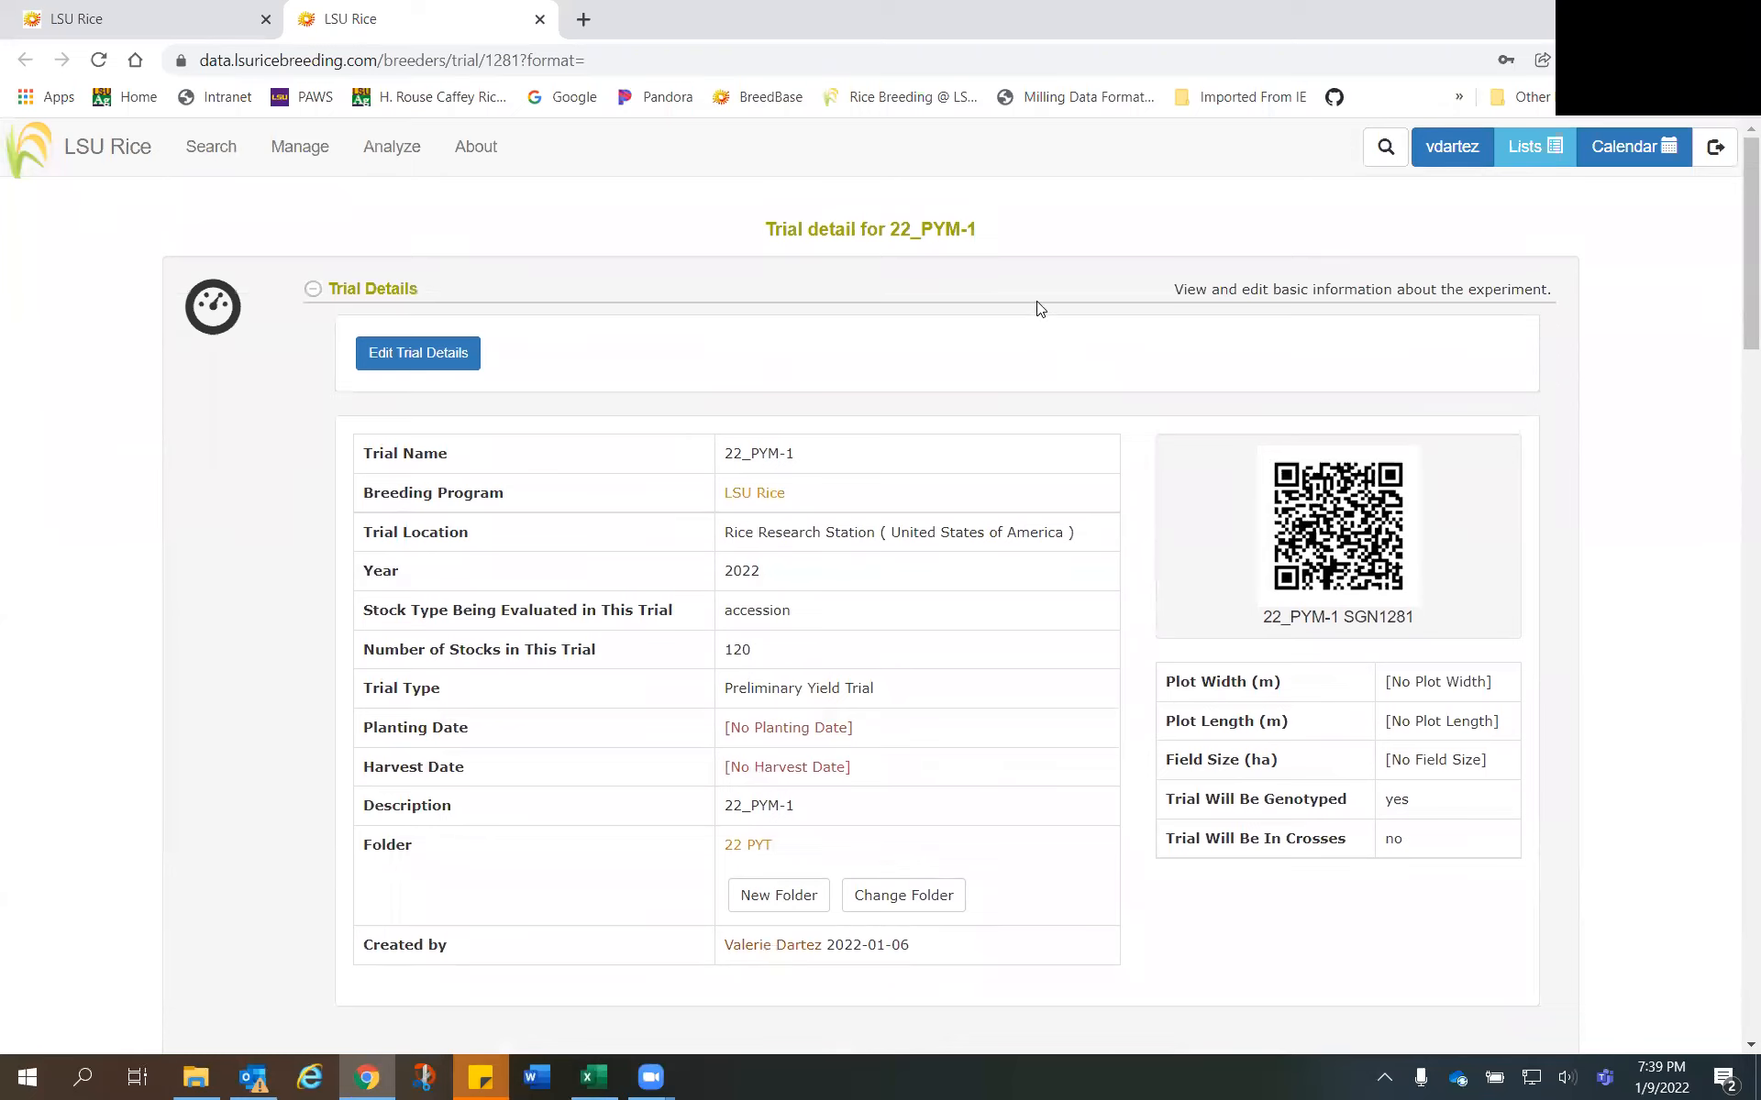
left_click_drag(990, 237, 928, 229)
mouse_move(303, 149)
left_click(308, 331)
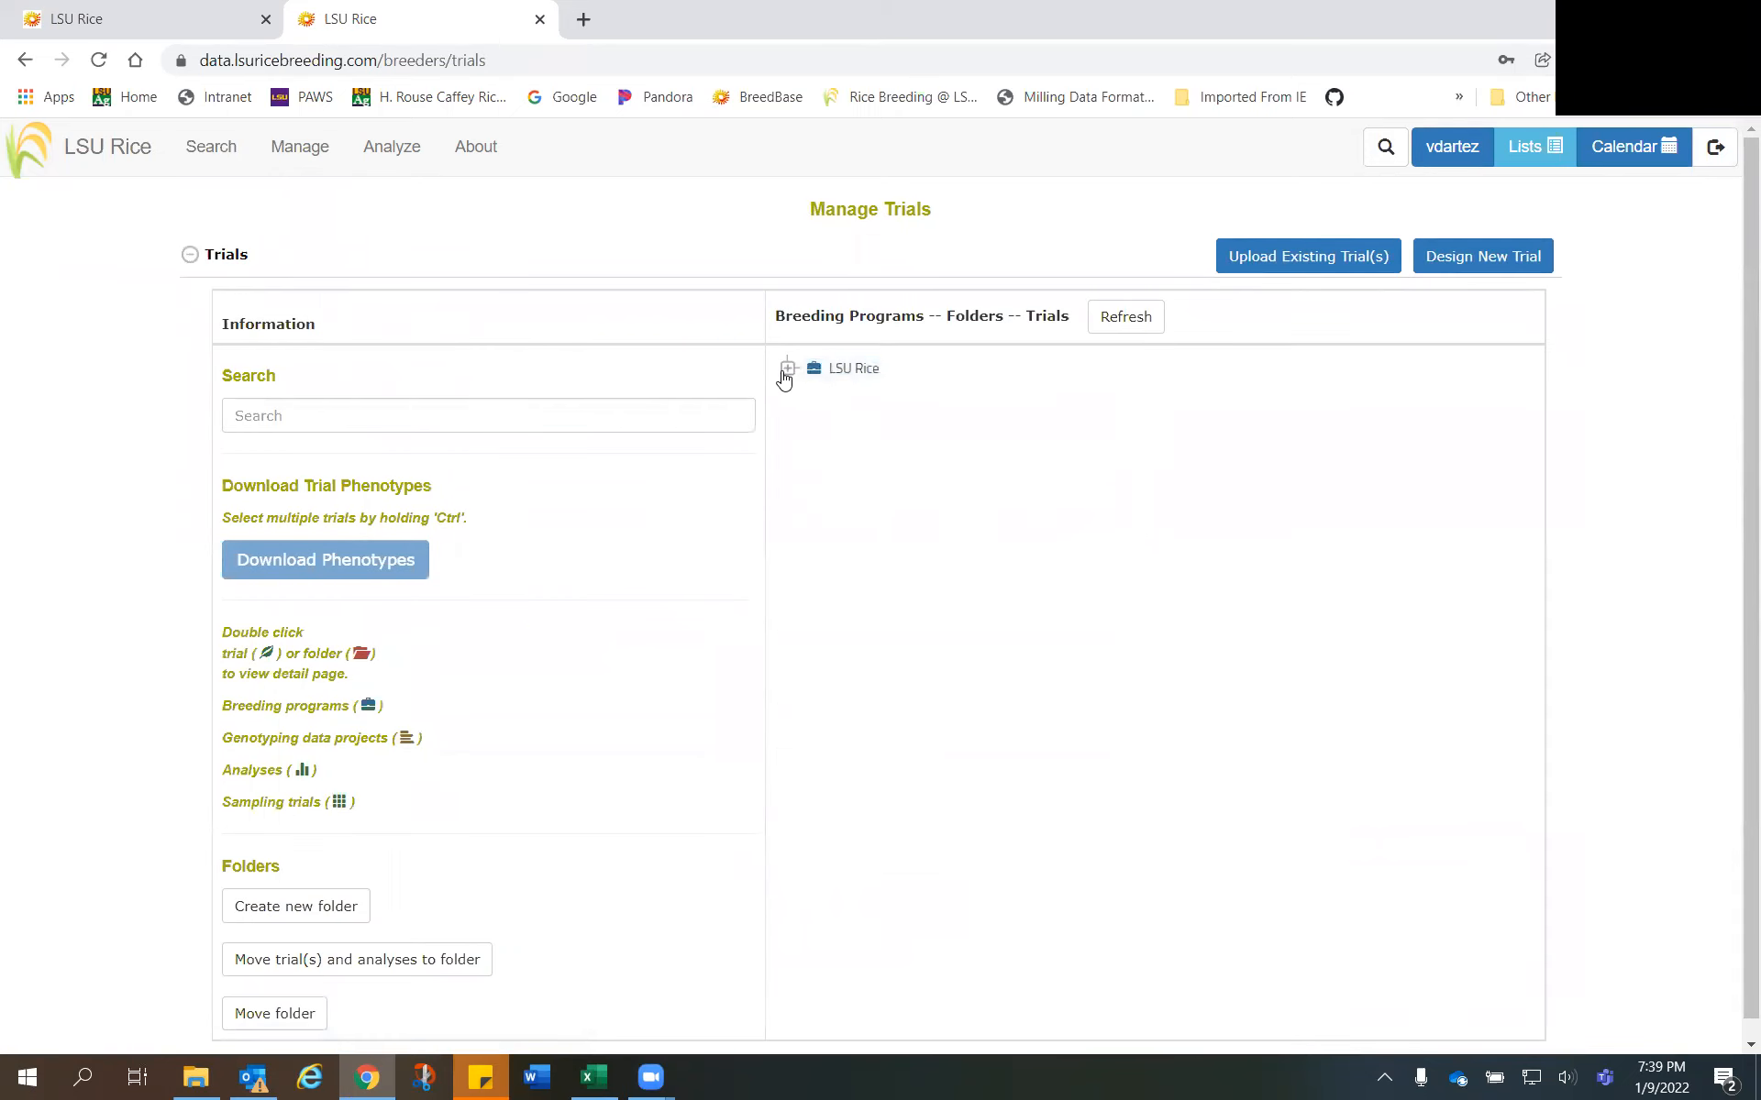
- Expand LSU Rice, 2022, 22Trials and 22 PYT in the trial tree and open the detail page of trial 22_PYM-2
left_click(825, 369)
left_click(867, 569)
left_click(814, 569)
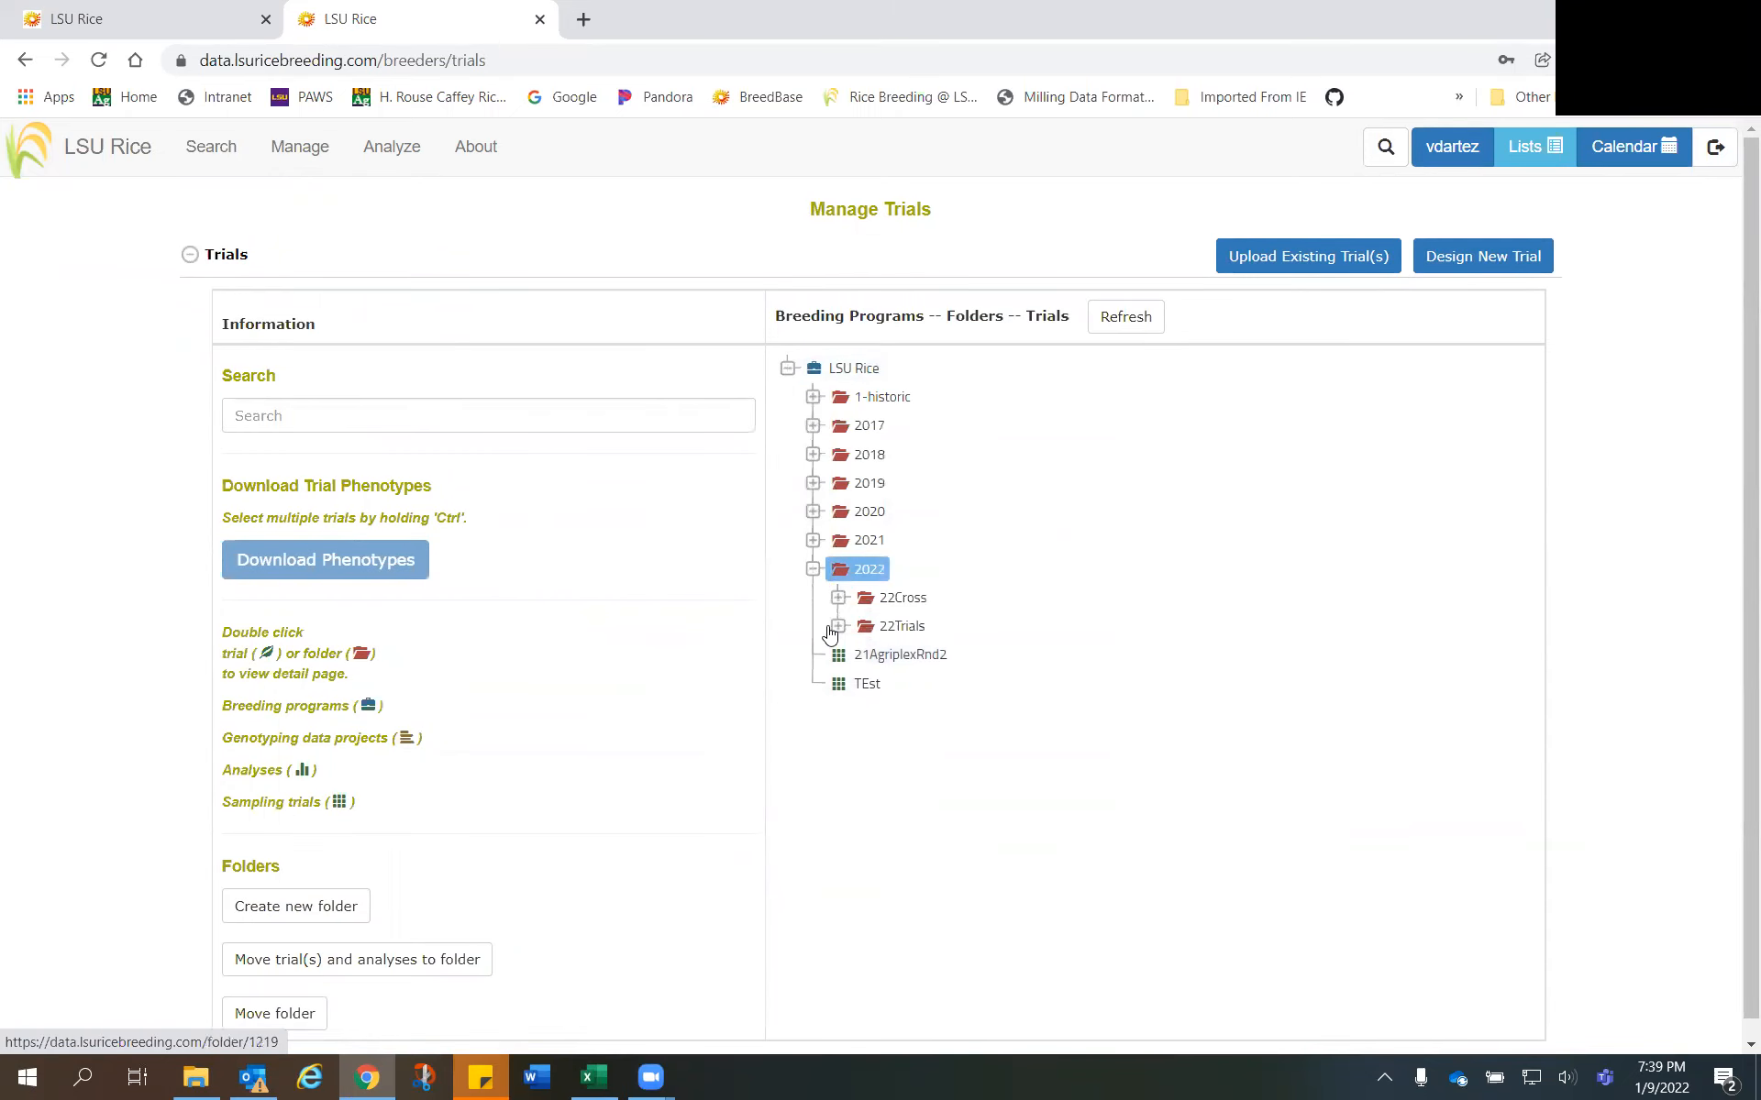
left_click(838, 627)
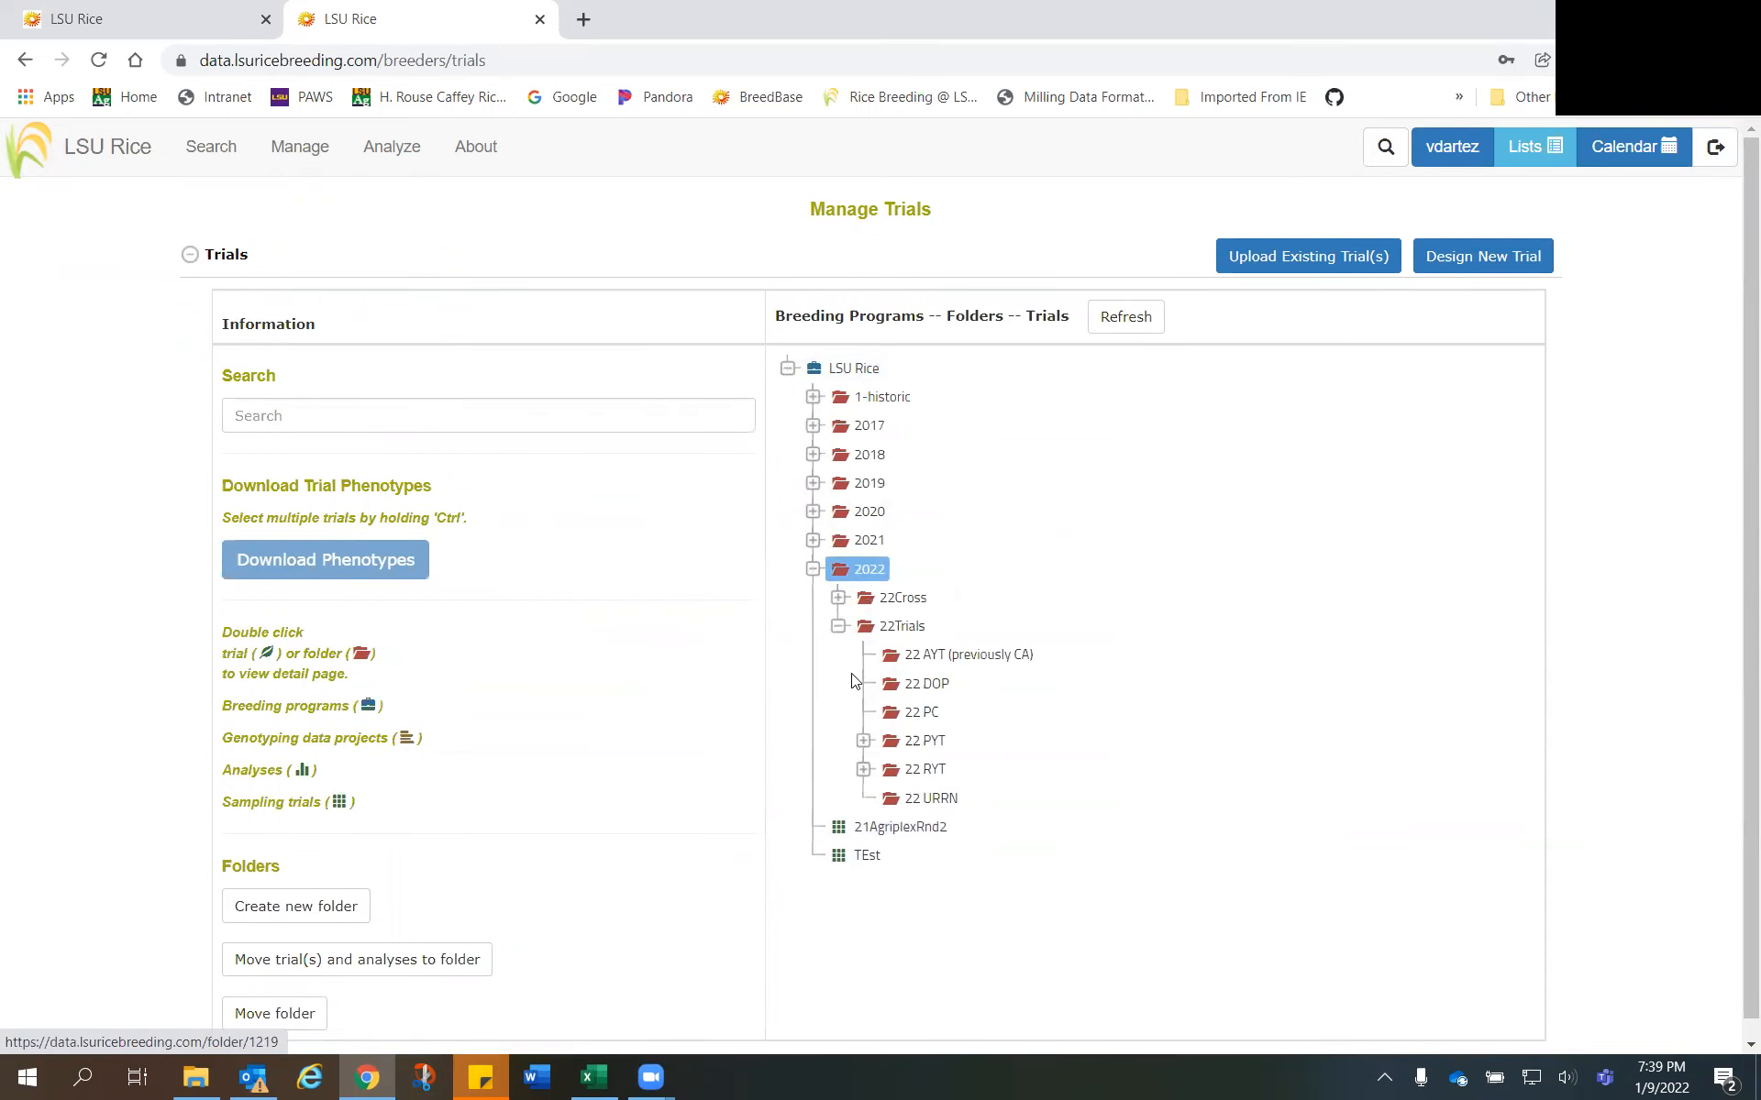
left_click(864, 741)
double_click(926, 852)
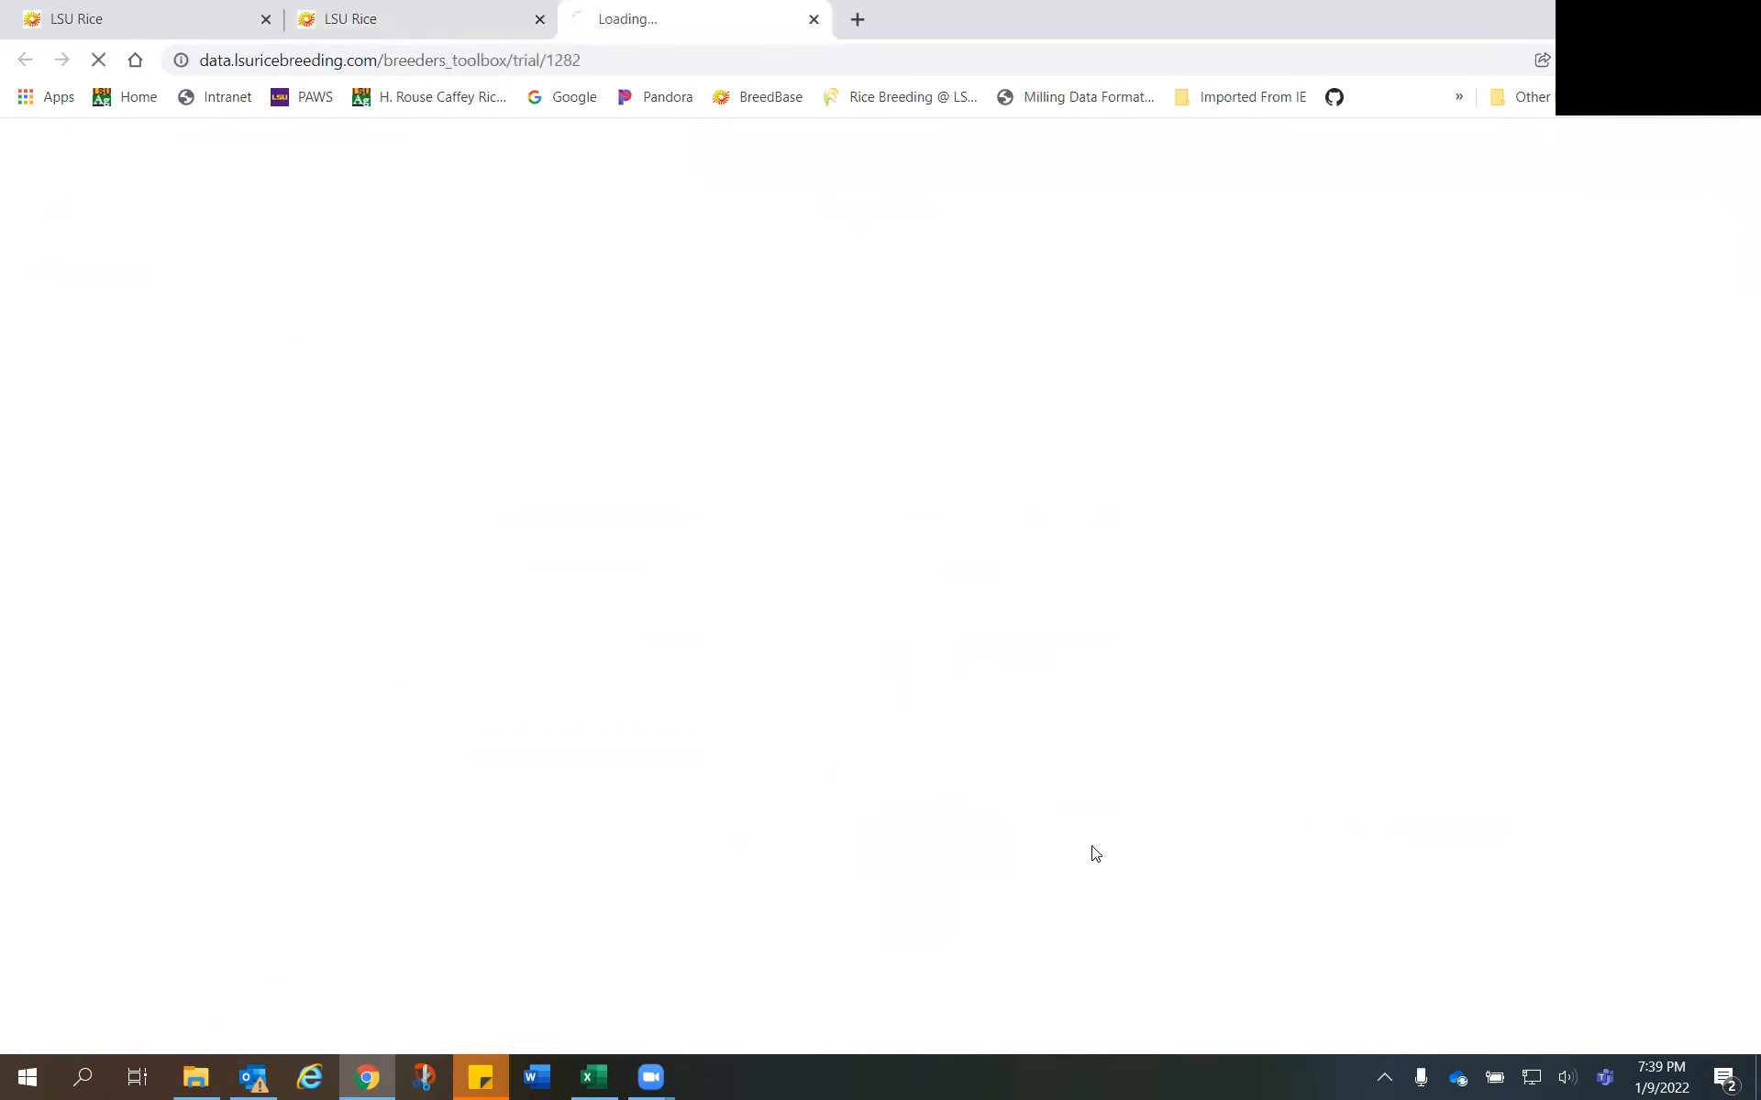
- Expand Experimental Design and Entry Numbers for 22_PYM-2, and check the stored entry numbers and the trial name in the page heading
scroll(702, 585, "down", 6)
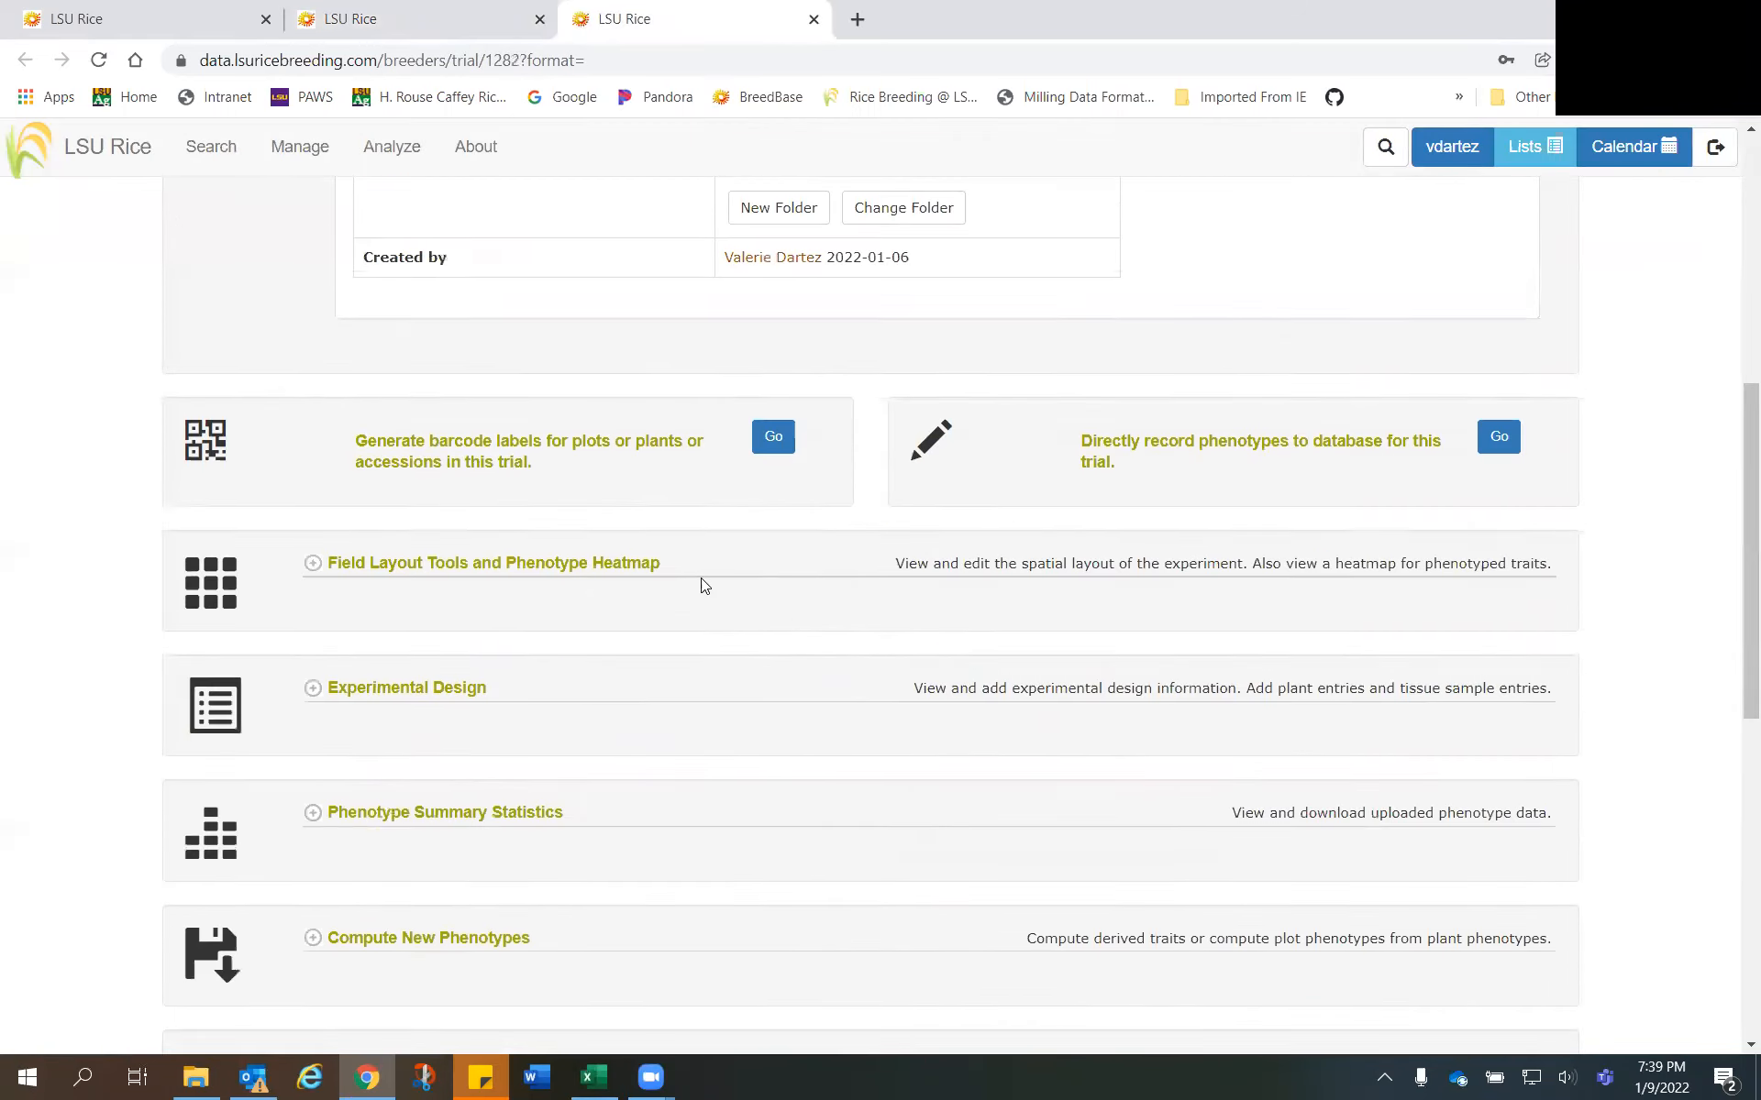
left_click(313, 689)
scroll(705, 692, "down", 6)
left_click(375, 891)
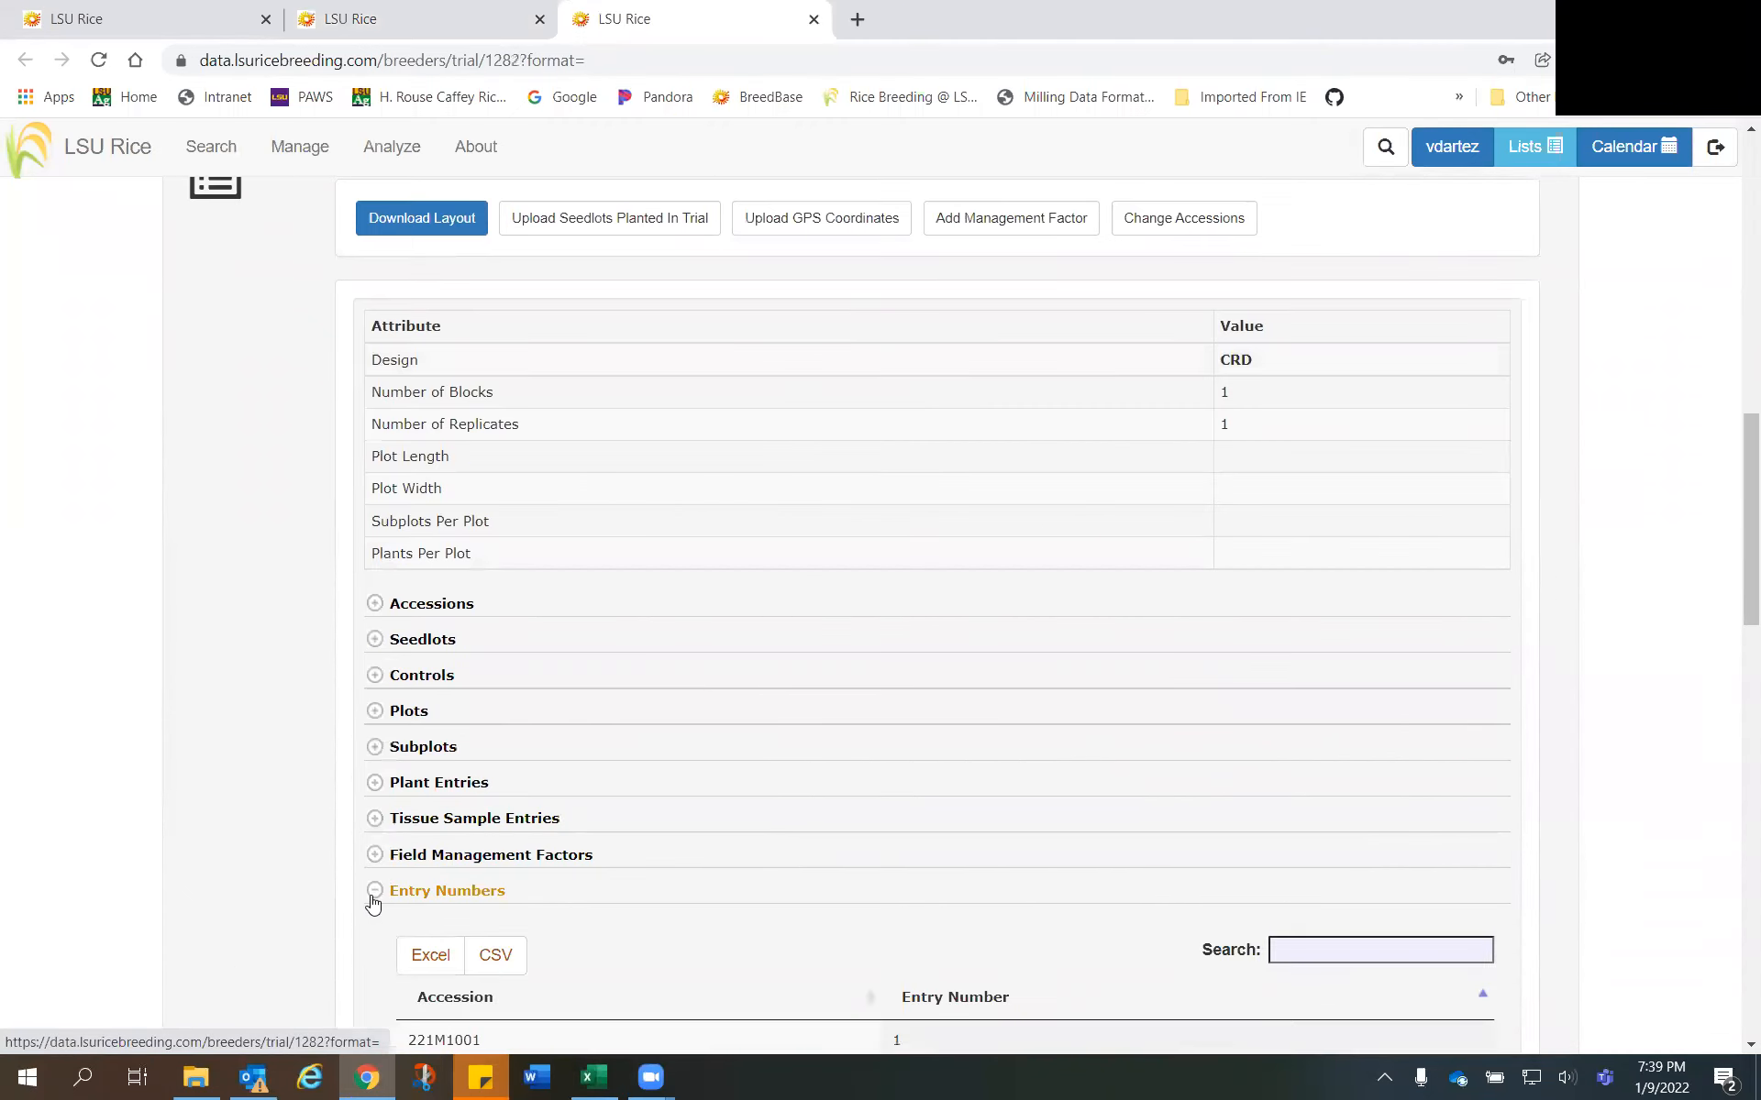
scroll(941, 838, "down", 5)
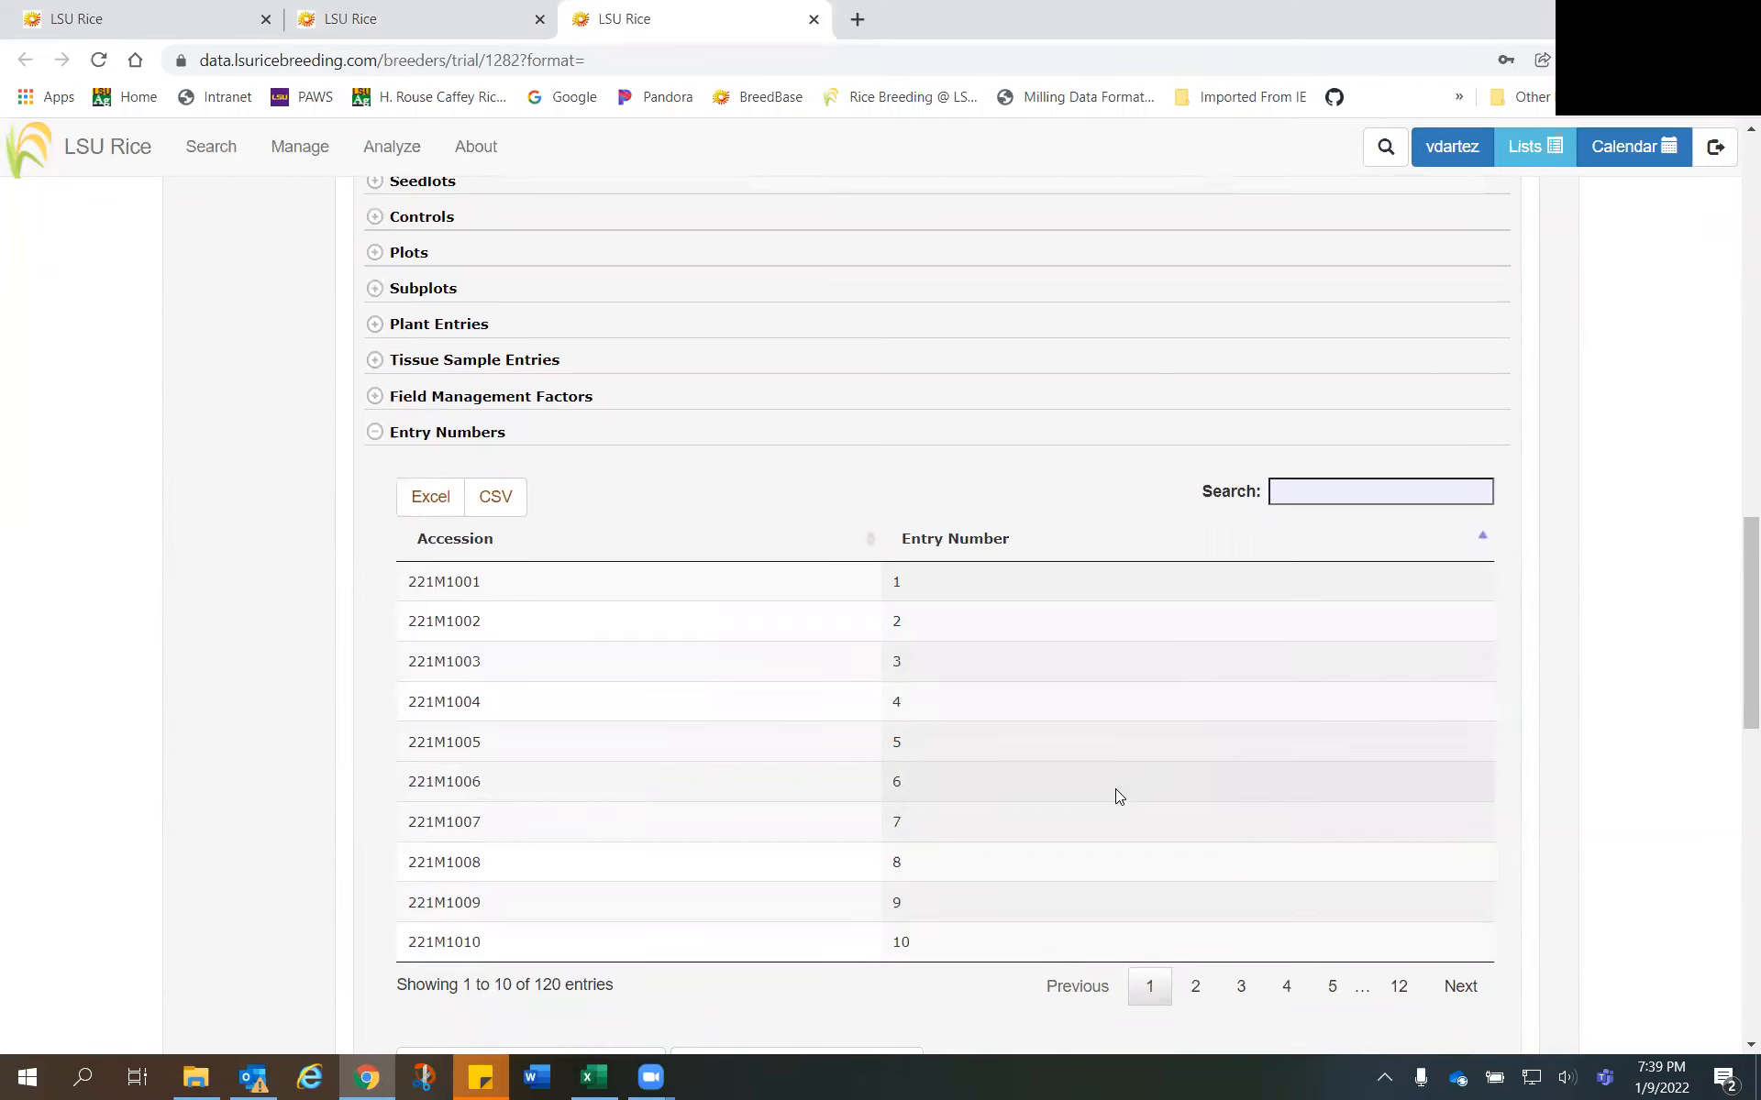
scroll(1080, 788, "up", 3)
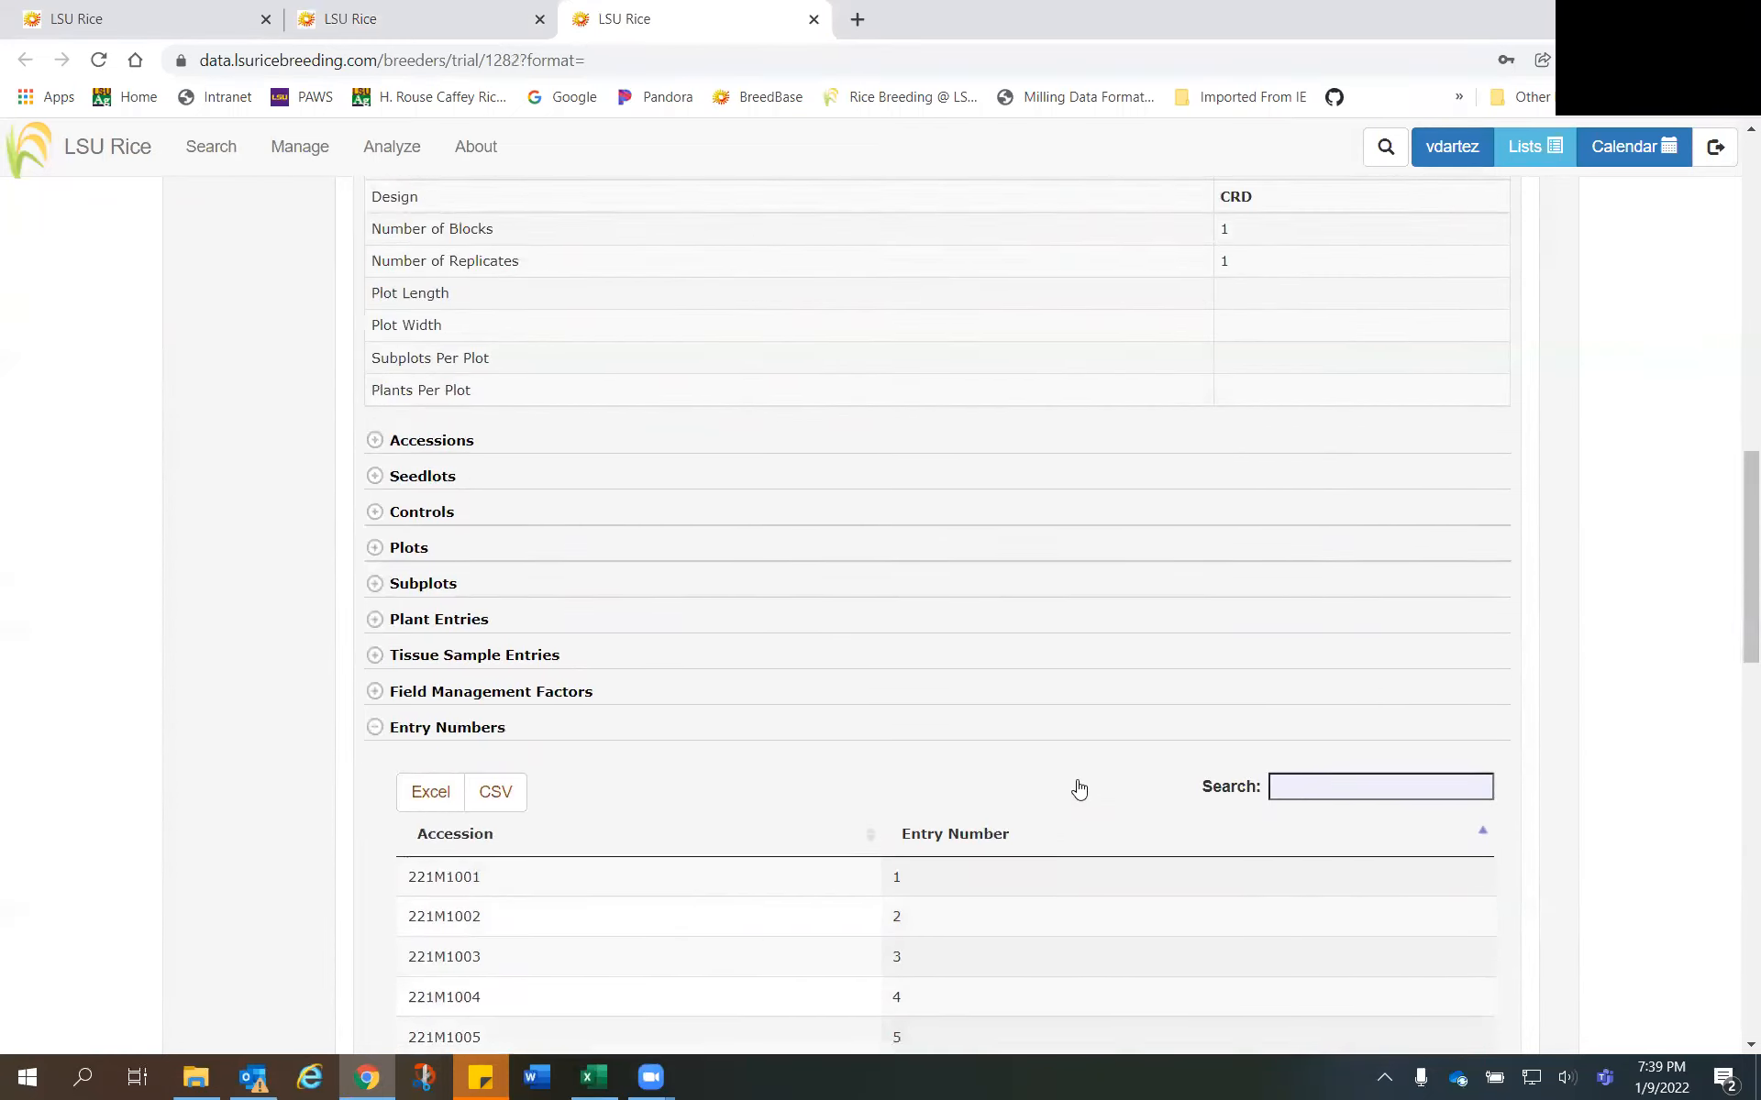
scroll(1080, 788, "up", 10)
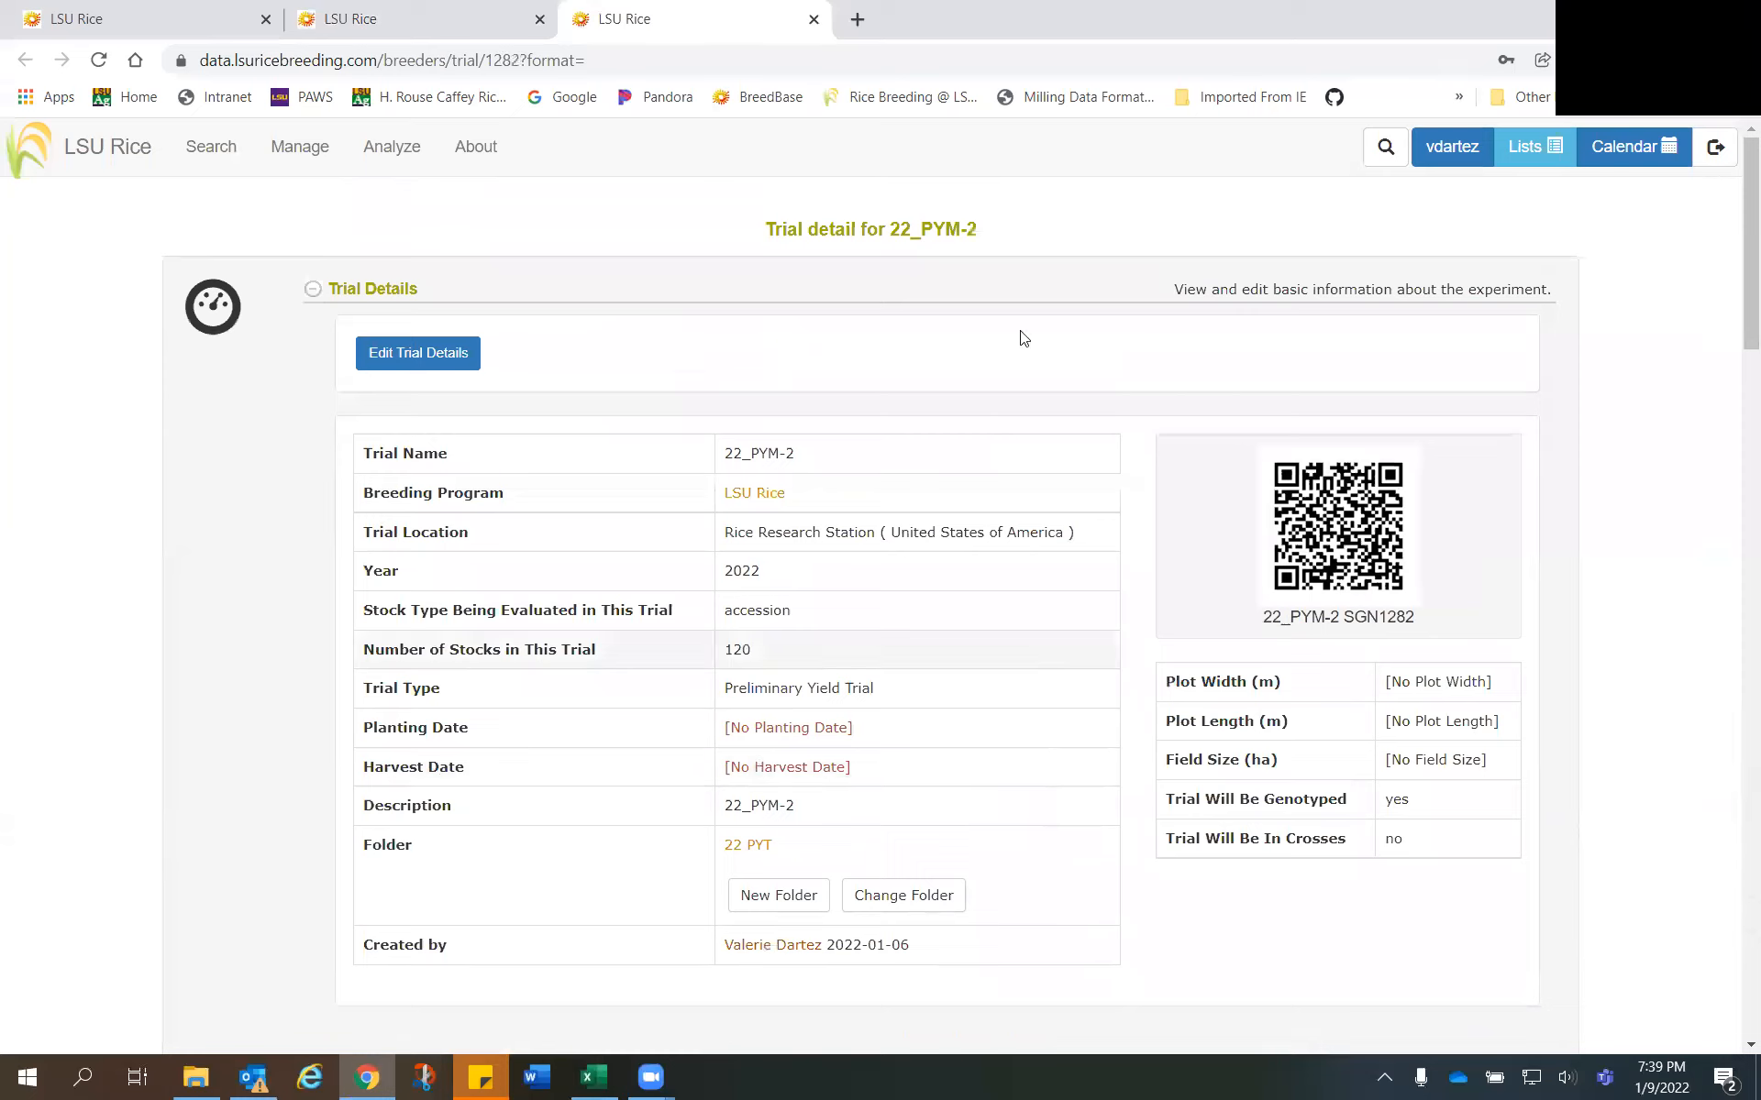